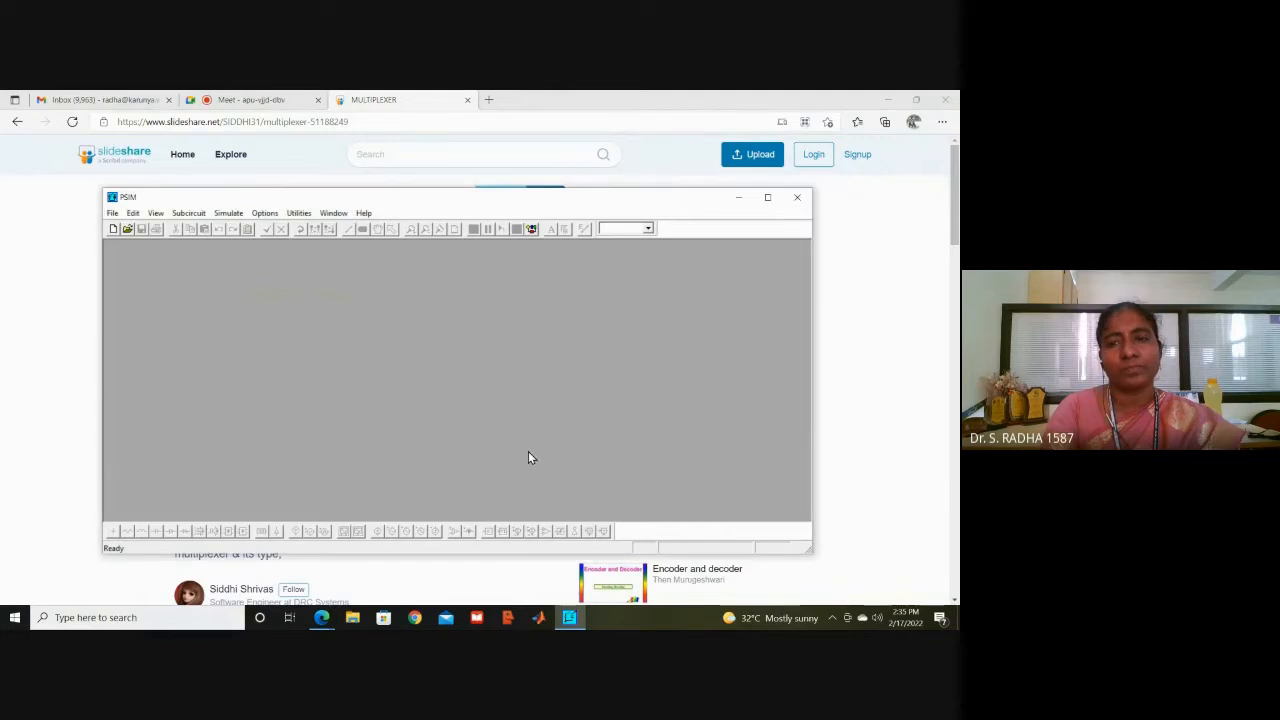
# - Create a new blank schematic and maximize both the program and schematic windows
pyautogui.click(767, 197)
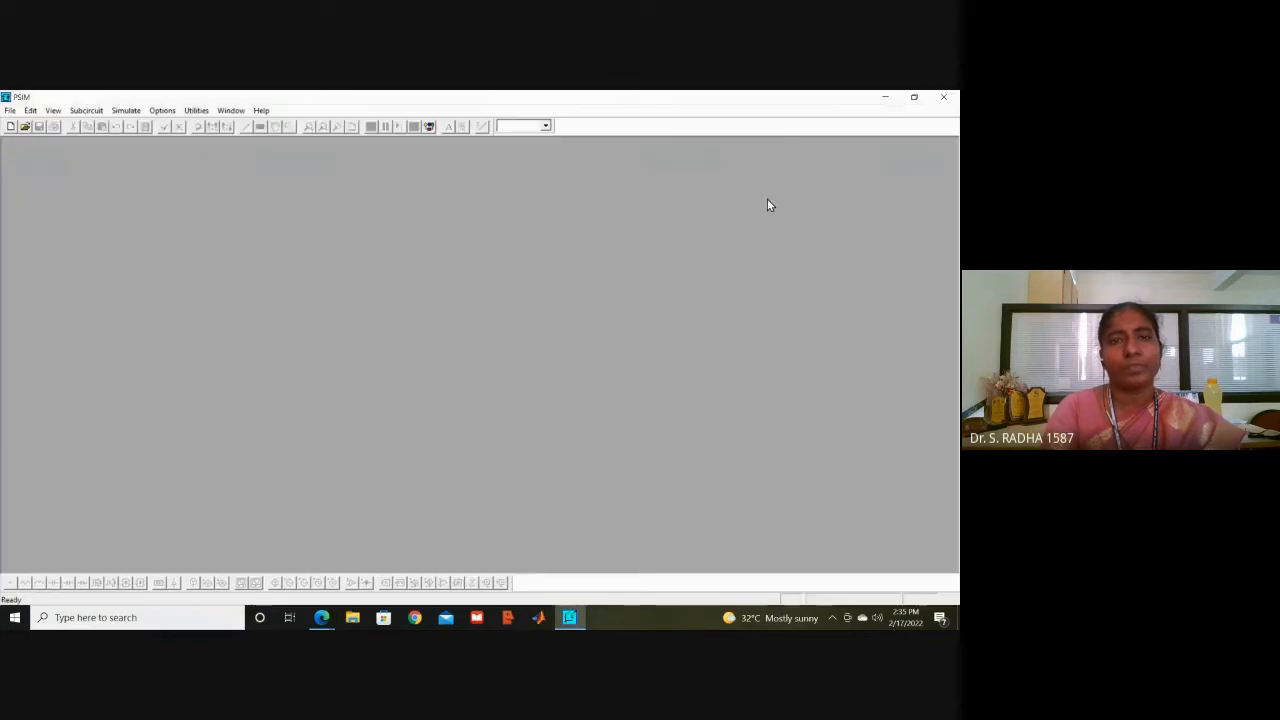
pyautogui.click(9, 110)
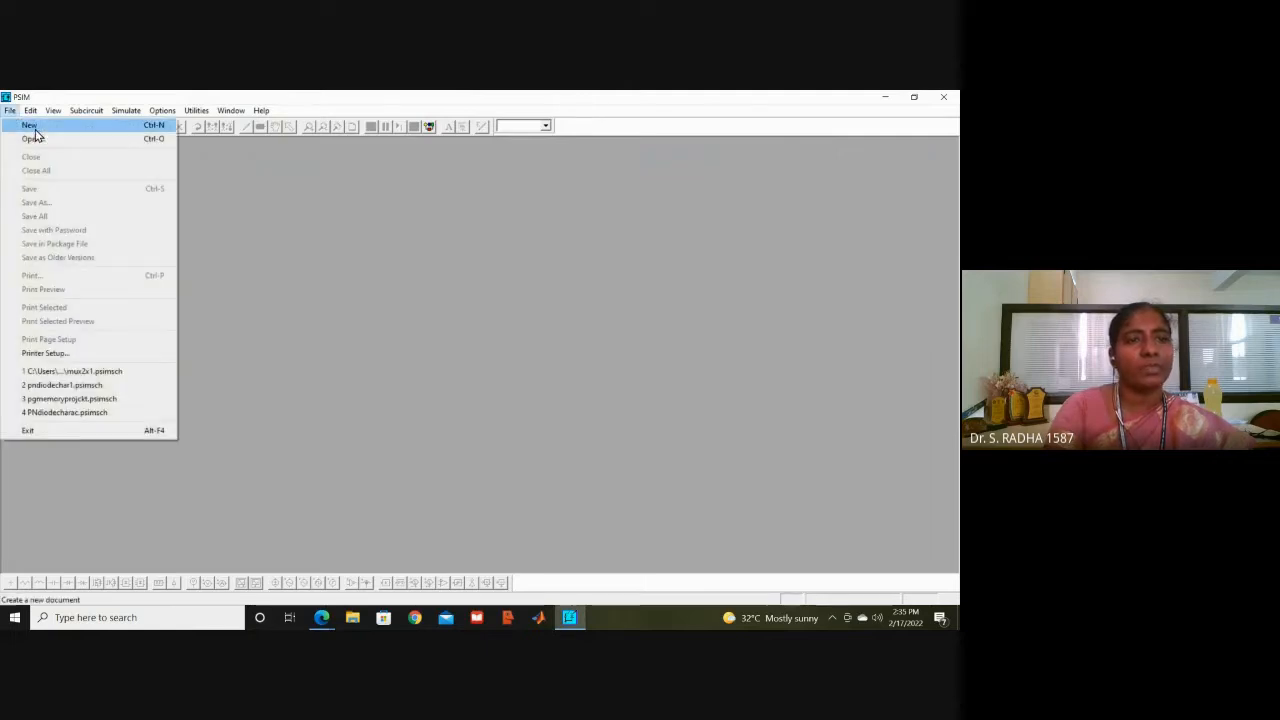
pyautogui.click(48, 131)
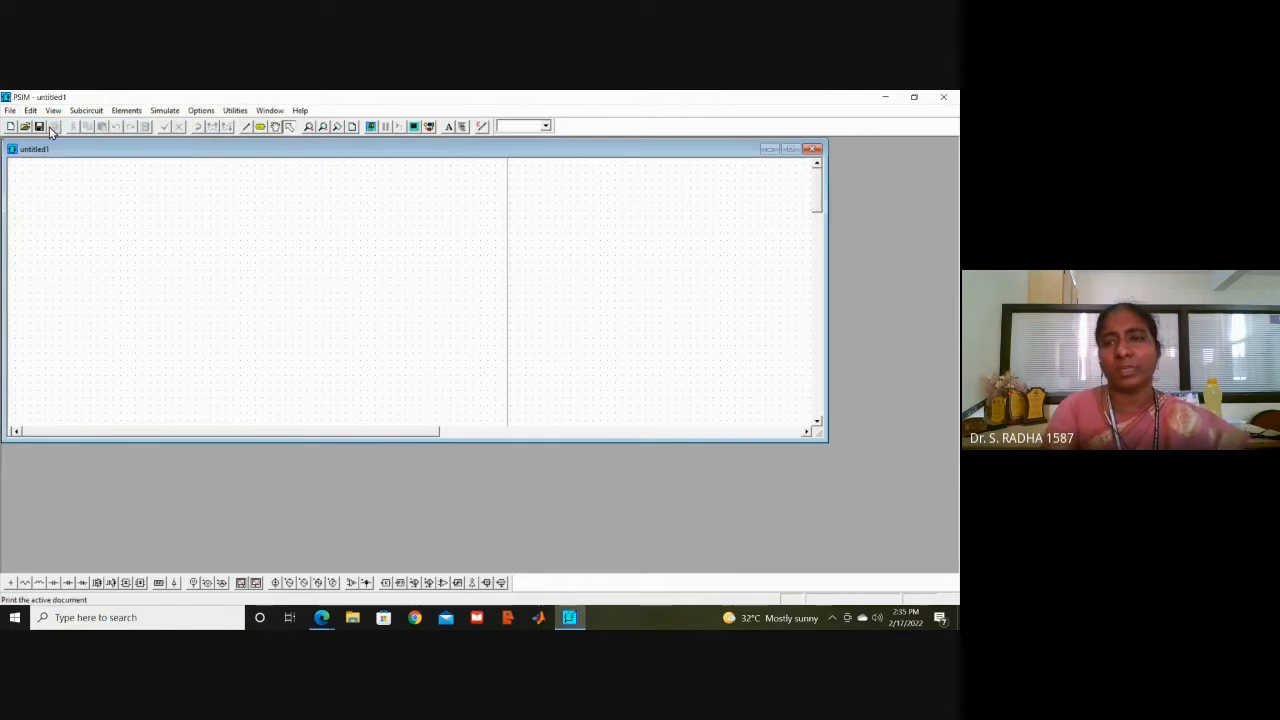
pyautogui.click(791, 149)
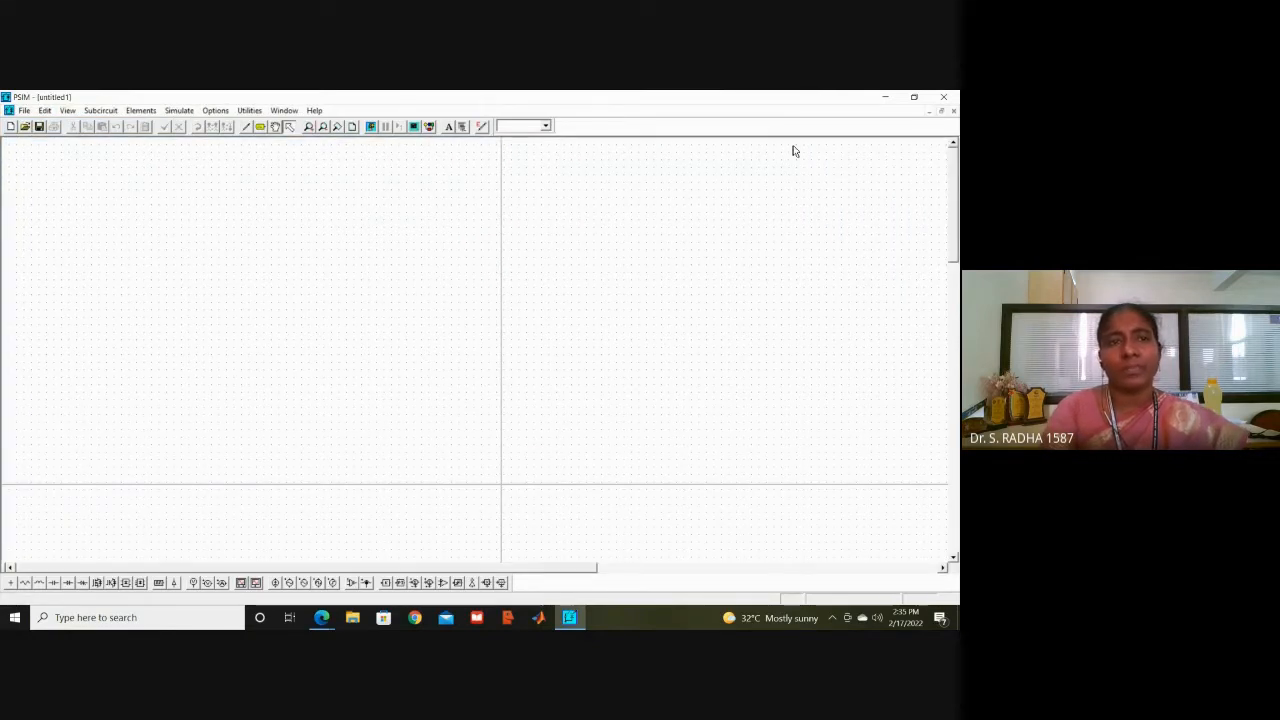
# - Search the element library for "mux" and place one Multiplexer (2-input) on the schematic, closing the library browser
pyautogui.click(67, 110)
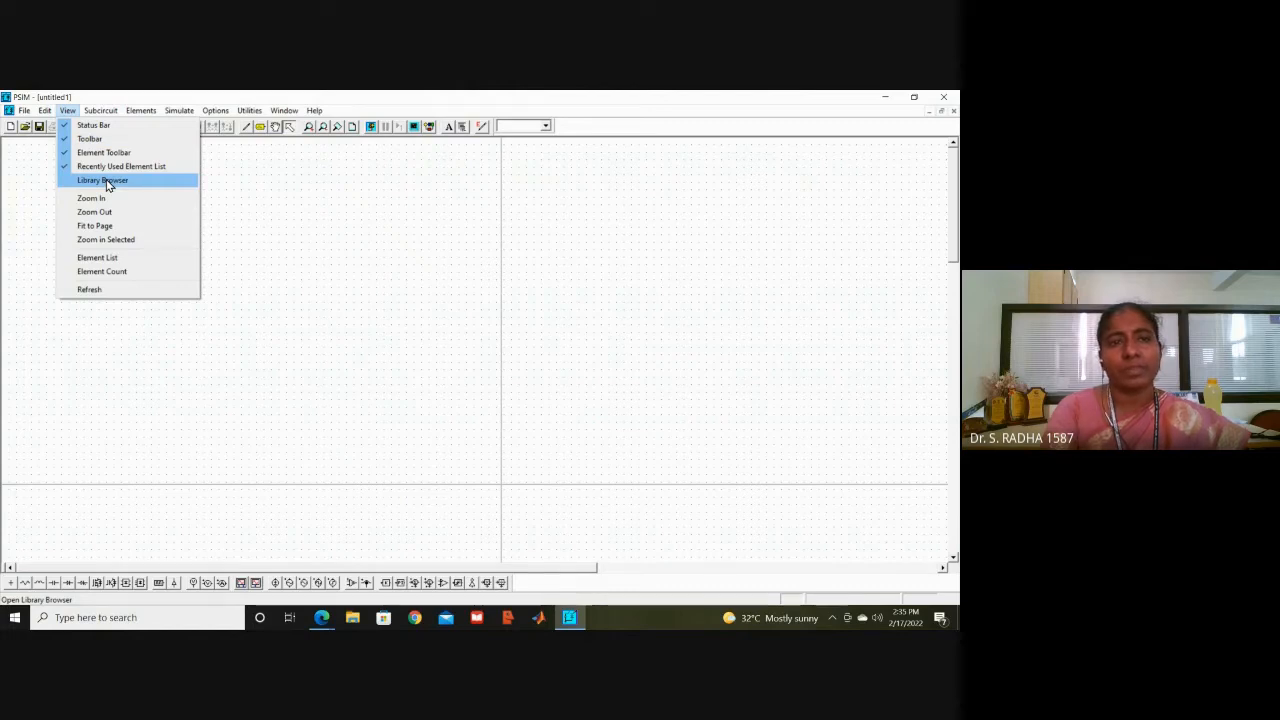
pyautogui.click(107, 181)
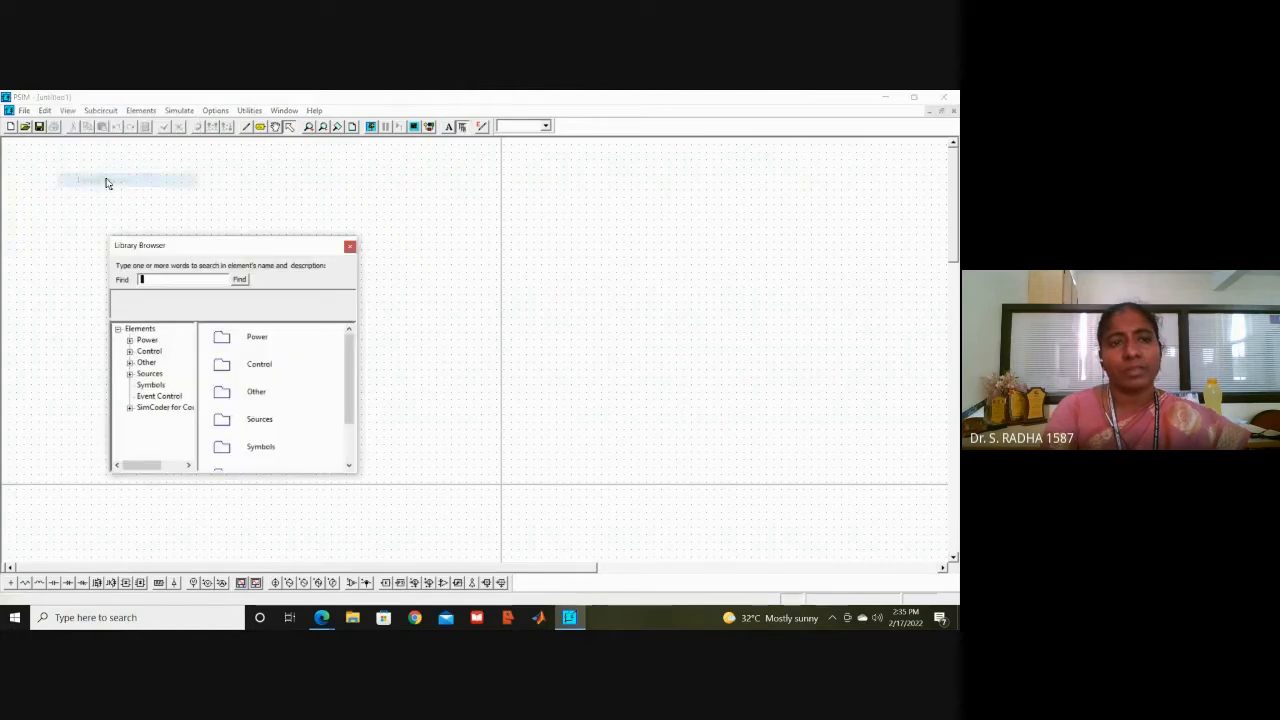
pyautogui.click(197, 283)
pyautogui.write('mux')
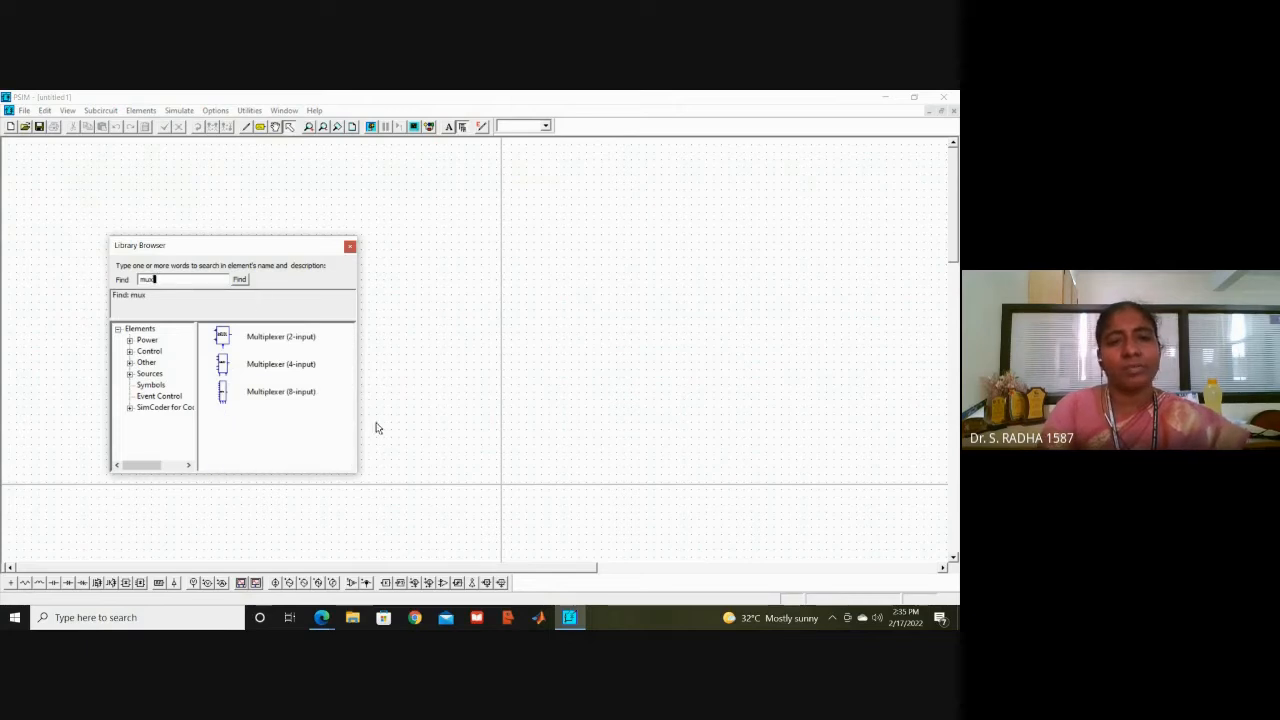
pyautogui.click(282, 343)
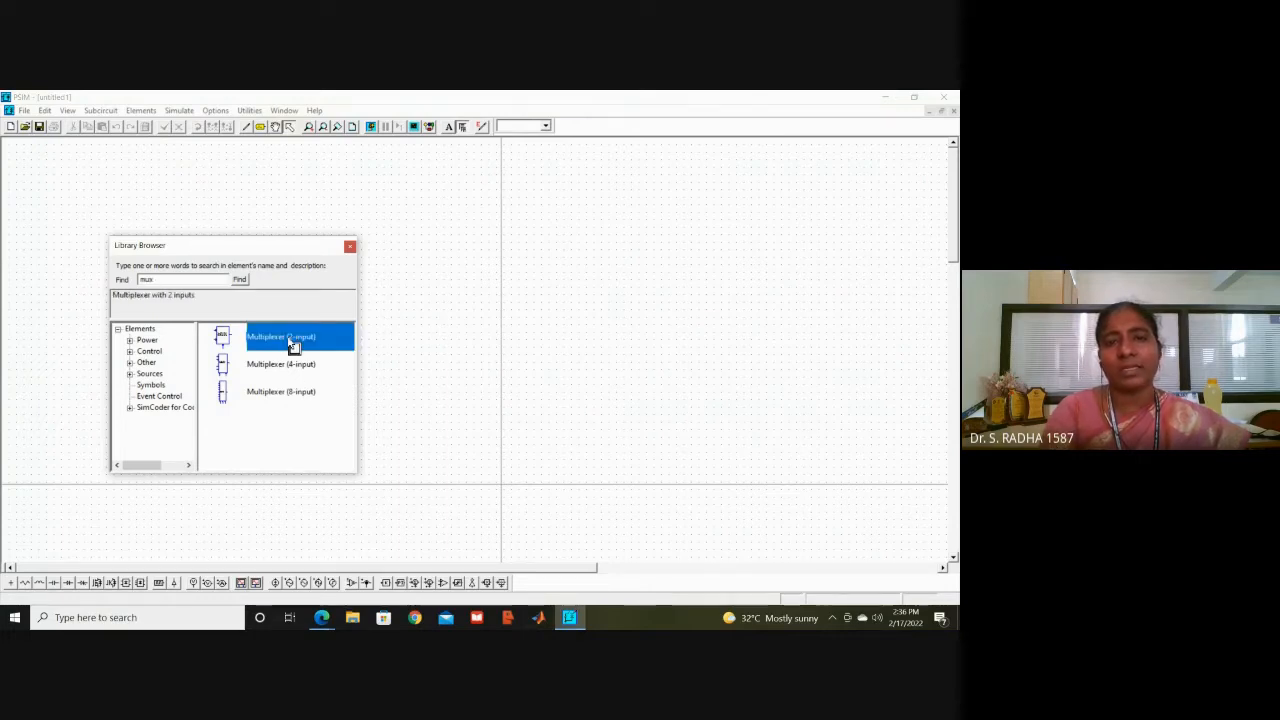
pyautogui.moveTo(282, 343); pyautogui.dragTo(436, 320)
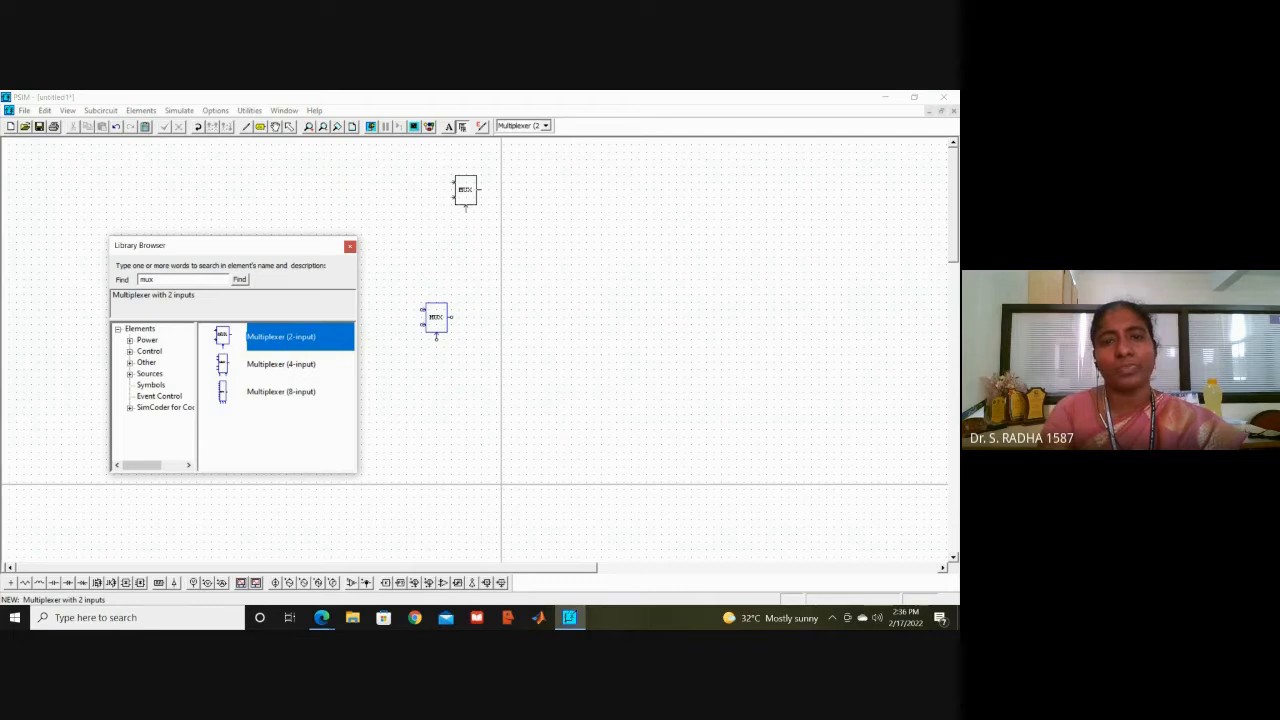
pyautogui.press('Escape')
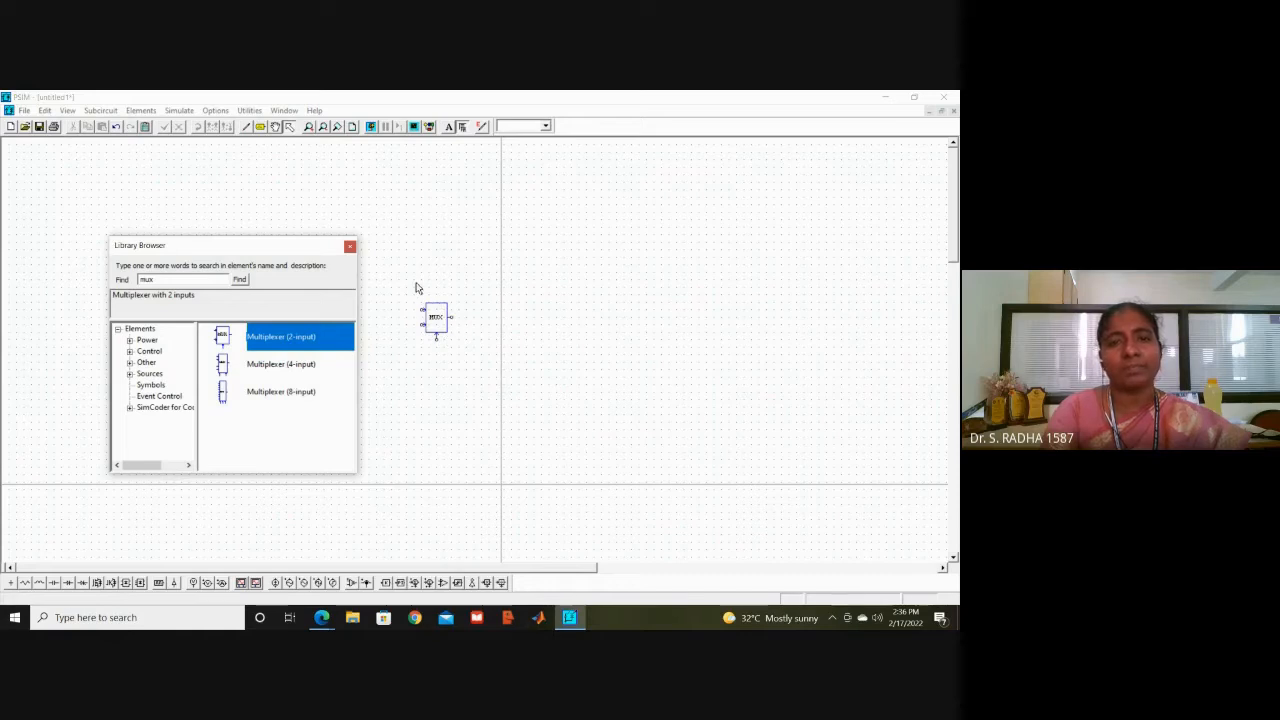
pyautogui.click(350, 247)
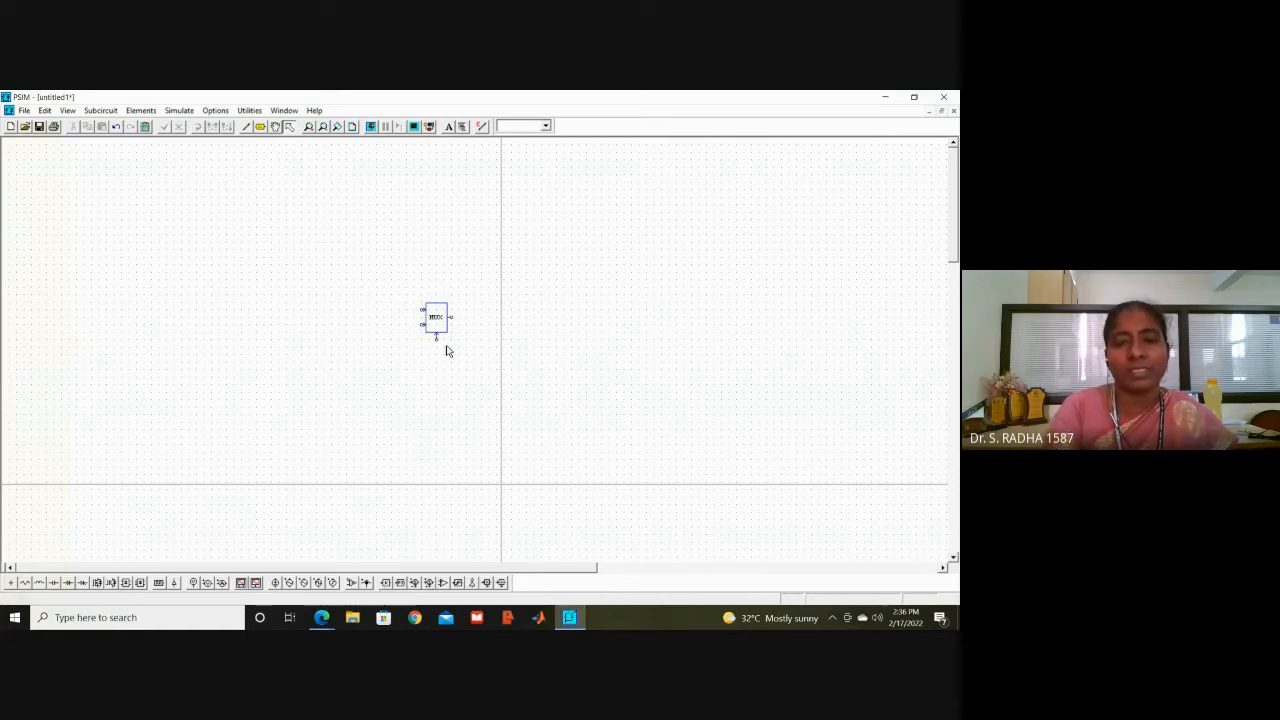
# - Switch to the browser to review the 2:1 multiplexer block diagram and truth table, and return to PSIM
pyautogui.moveTo(318, 617)
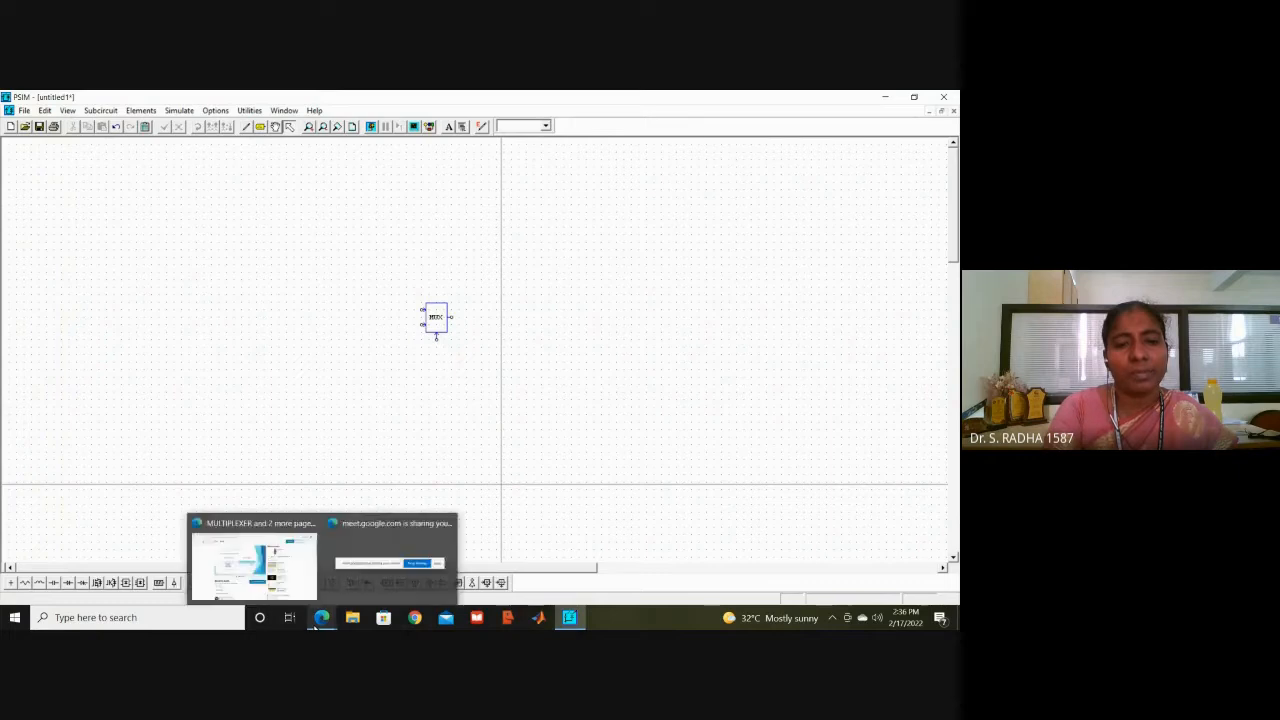
pyautogui.click(264, 578)
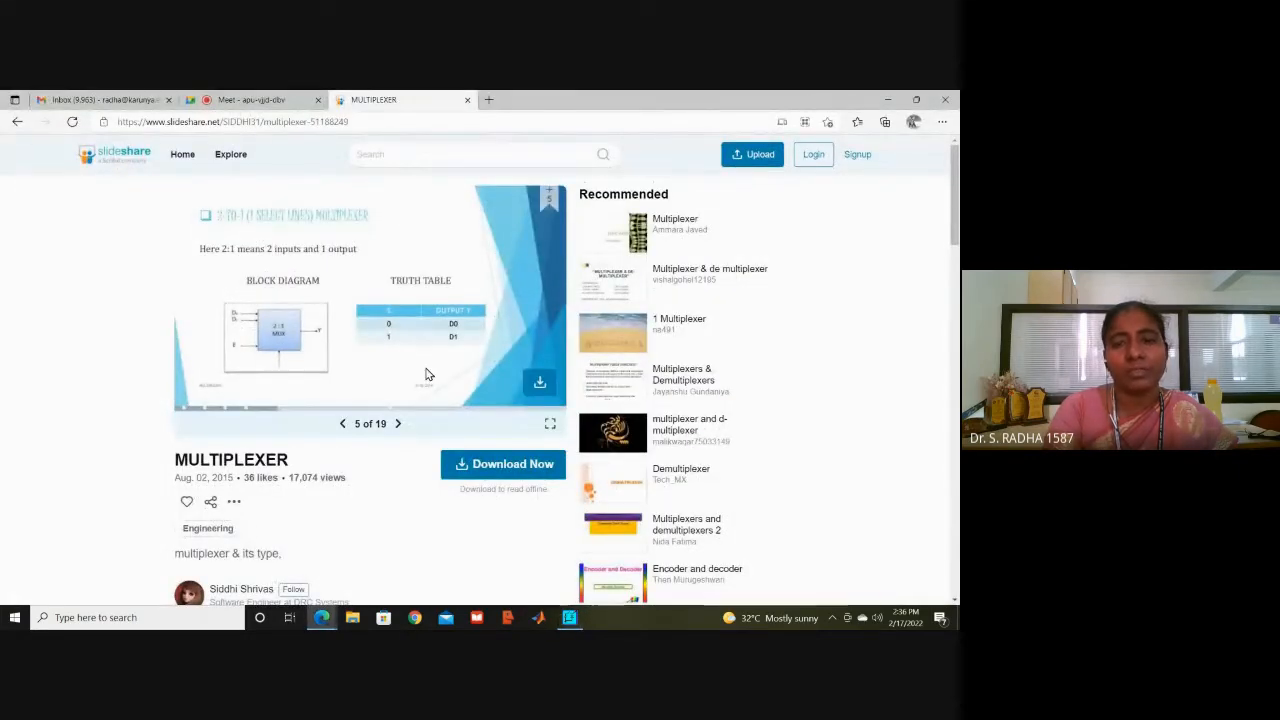
pyautogui.click(563, 619)
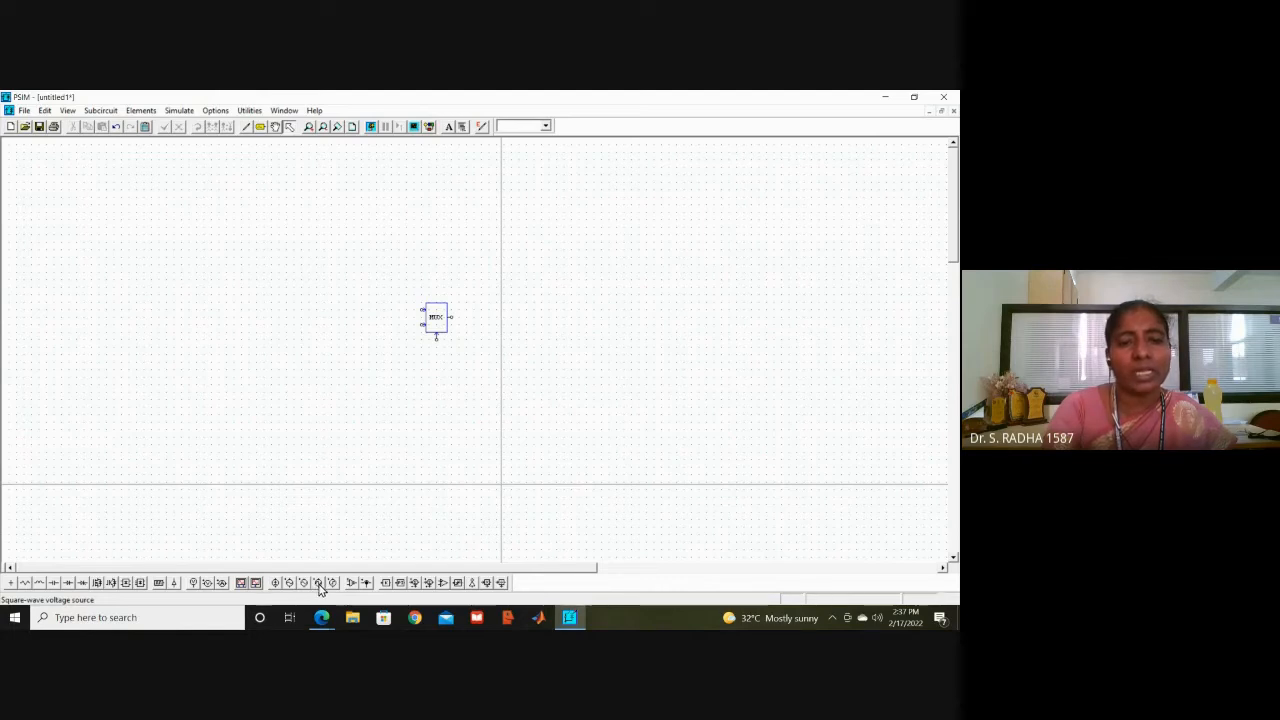
# - Place three square-wave voltage sources: two beside the multiplexer's data inputs and one below its select input
pyautogui.click(318, 584)
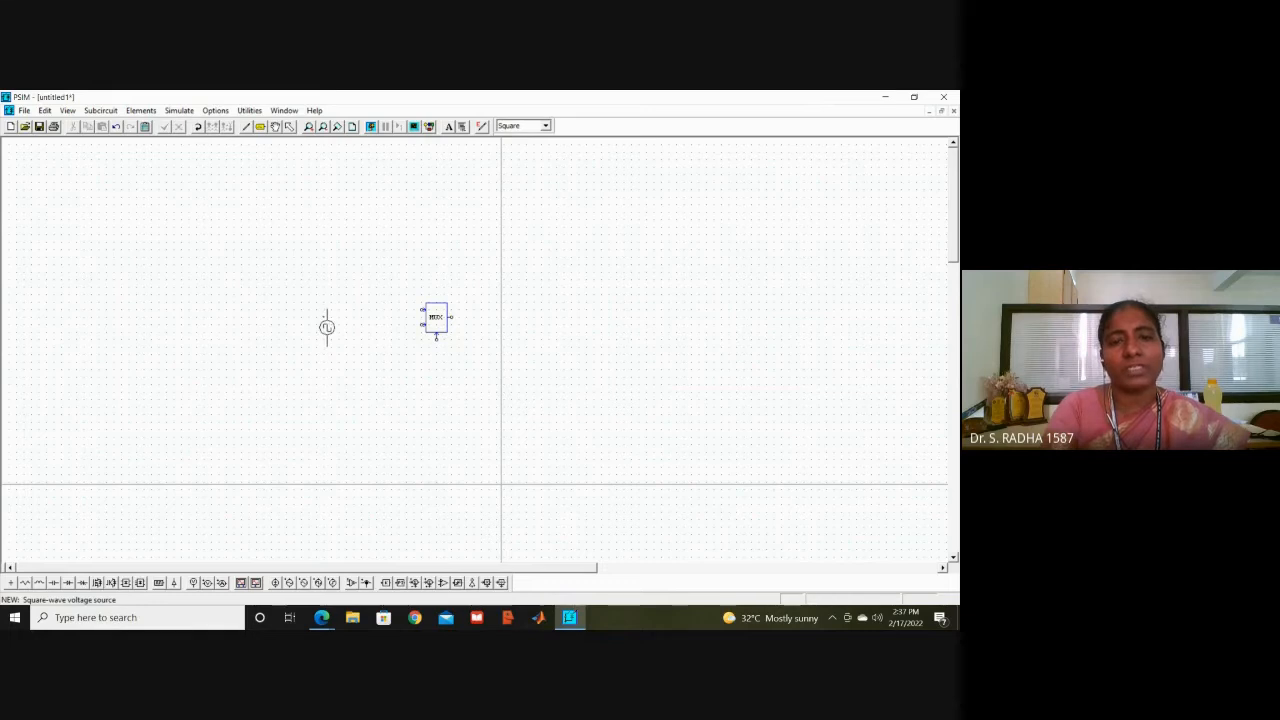
pyautogui.click(327, 327)
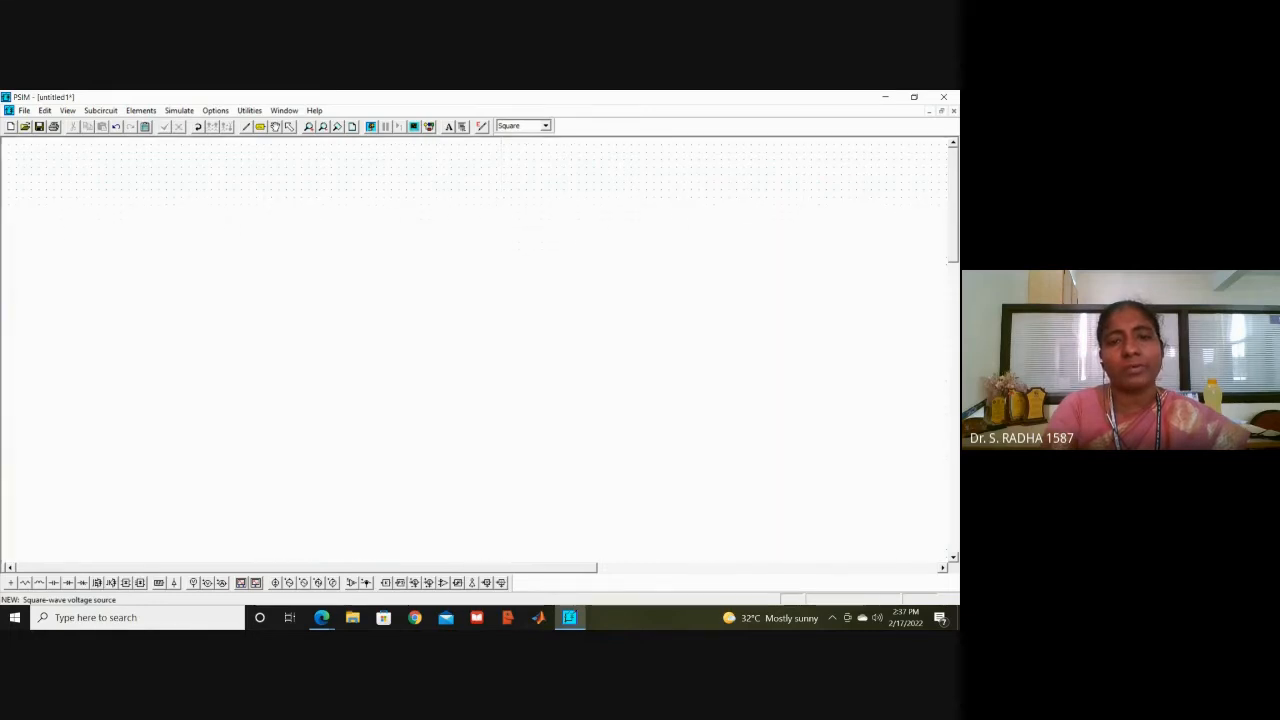
pyautogui.click(376, 343)
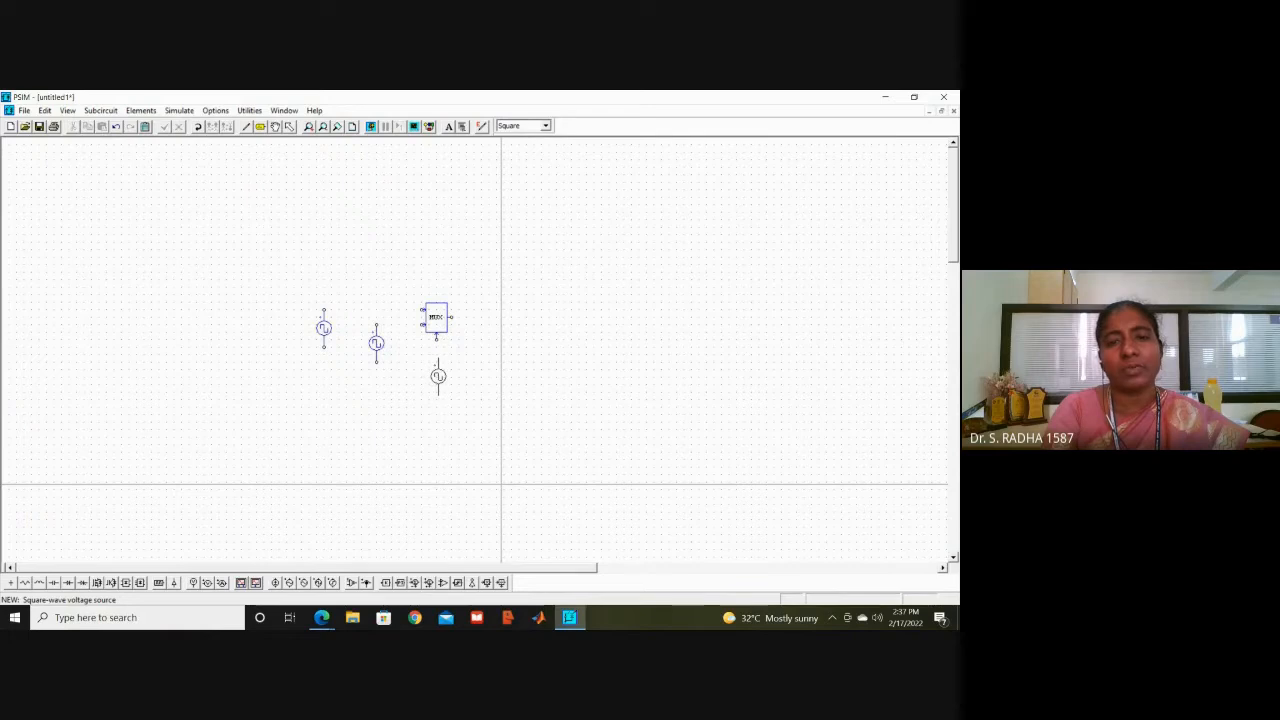
pyautogui.click(436, 374)
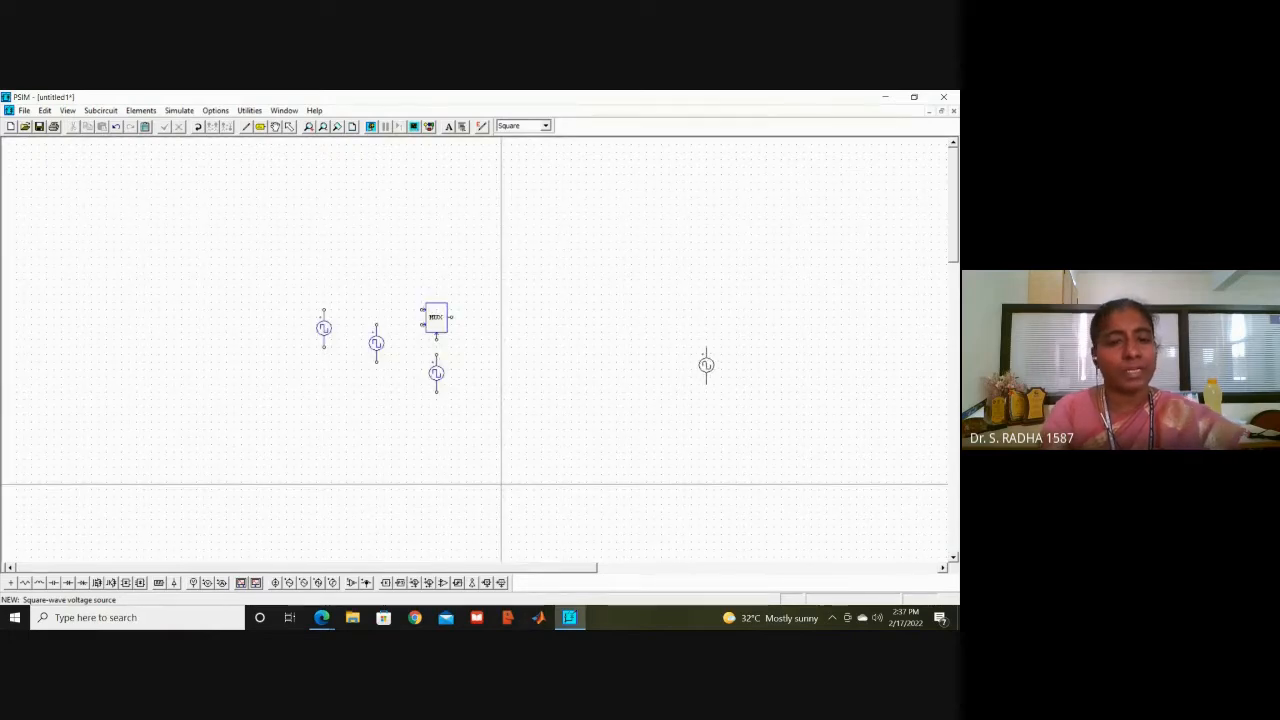
pyautogui.press('Escape')
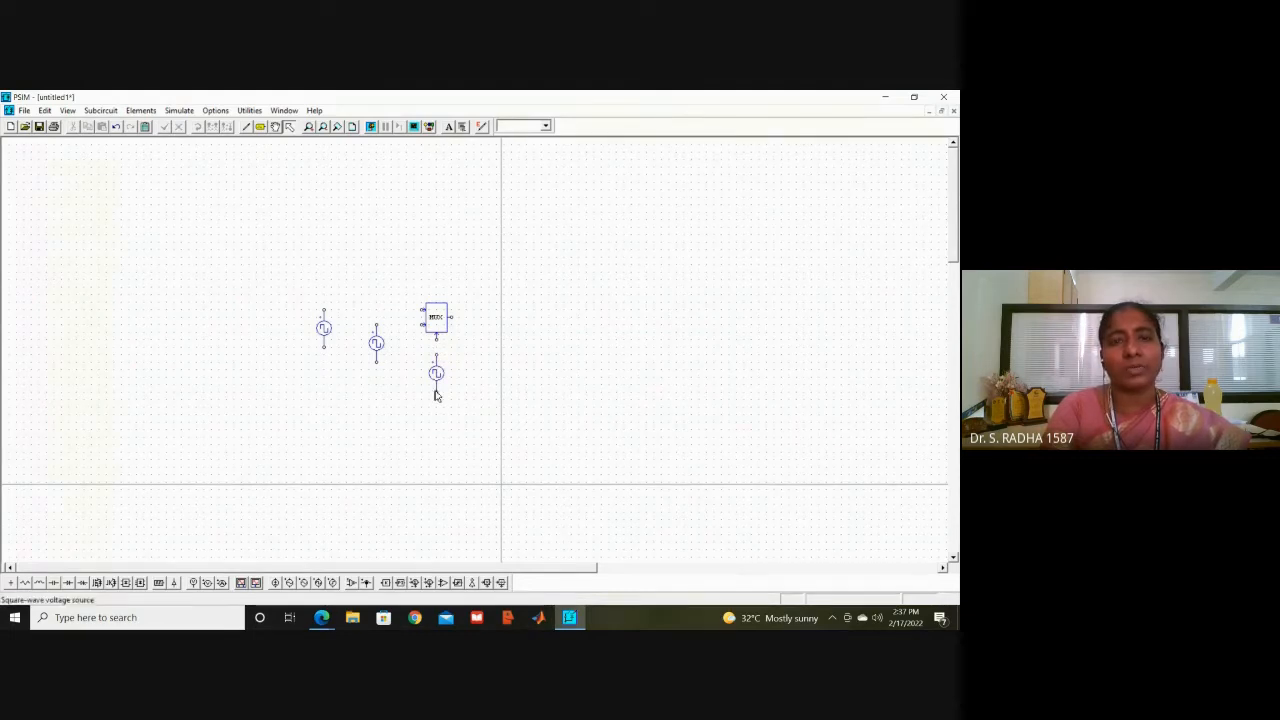
# - Attach a ground to the lower terminal of each of the three square-wave sources
pyautogui.click(12, 583)
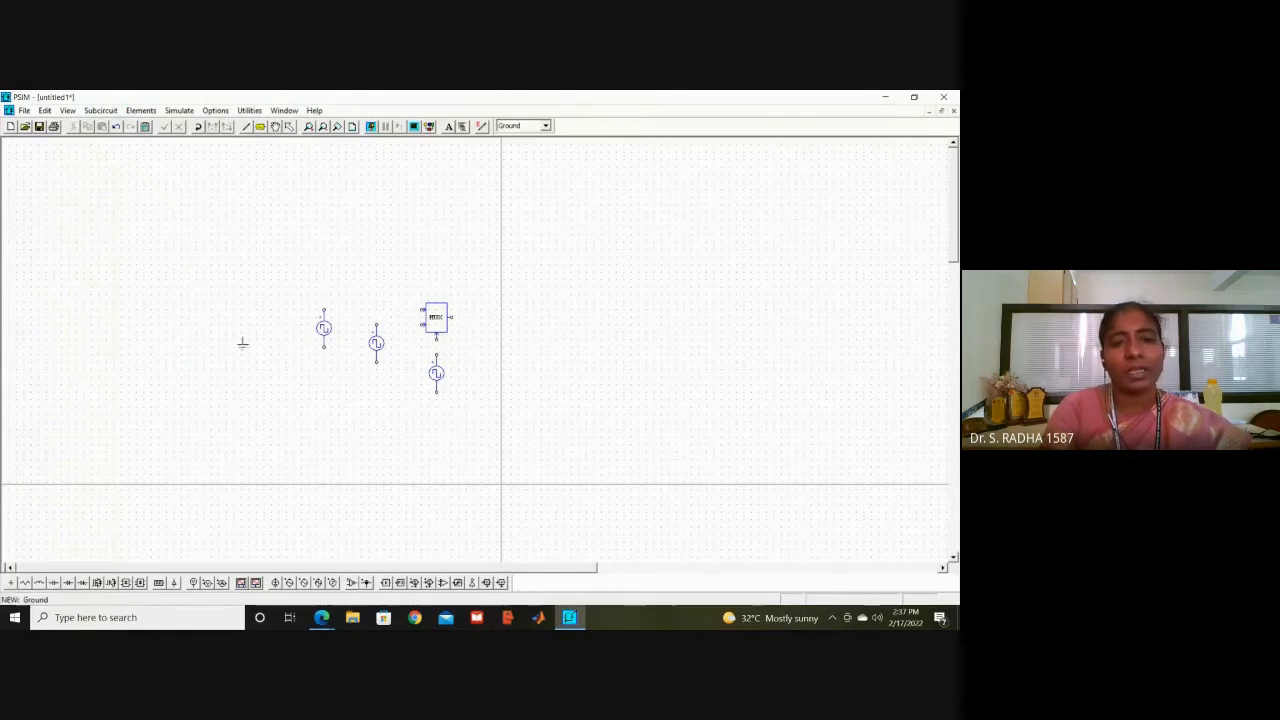
pyautogui.click(324, 352)
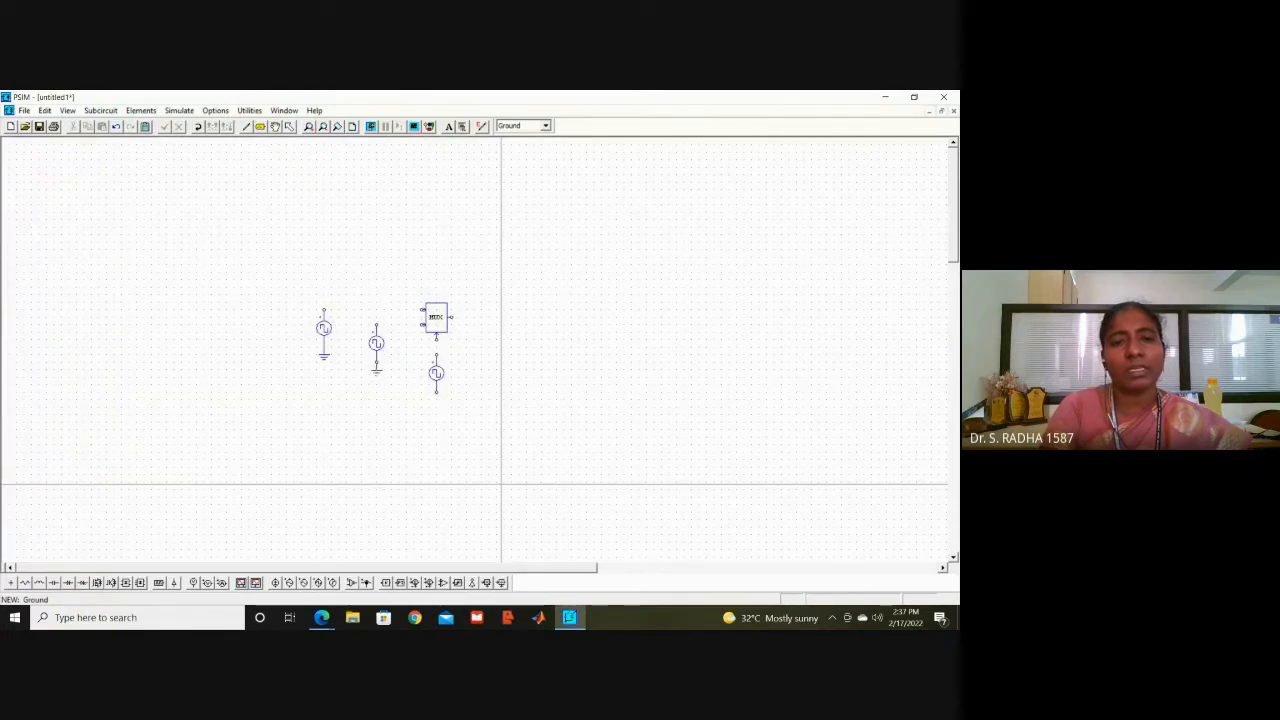
pyautogui.click(376, 366)
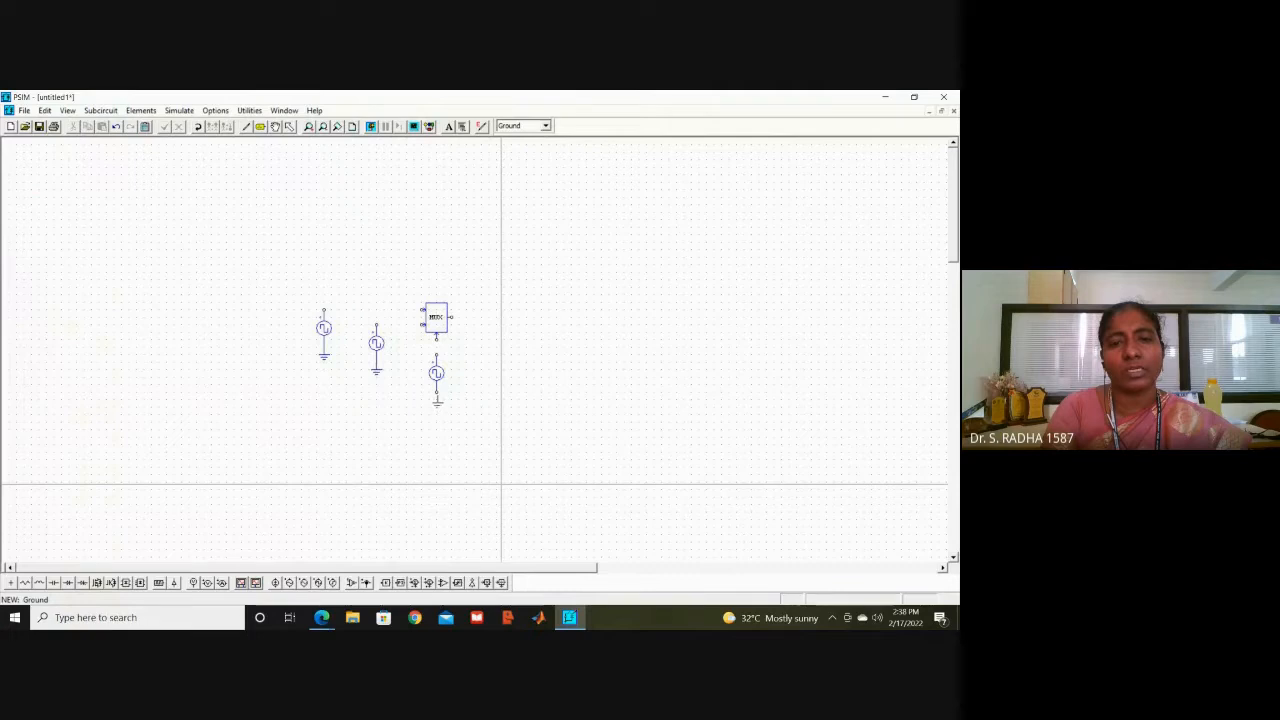
pyautogui.click(436, 396)
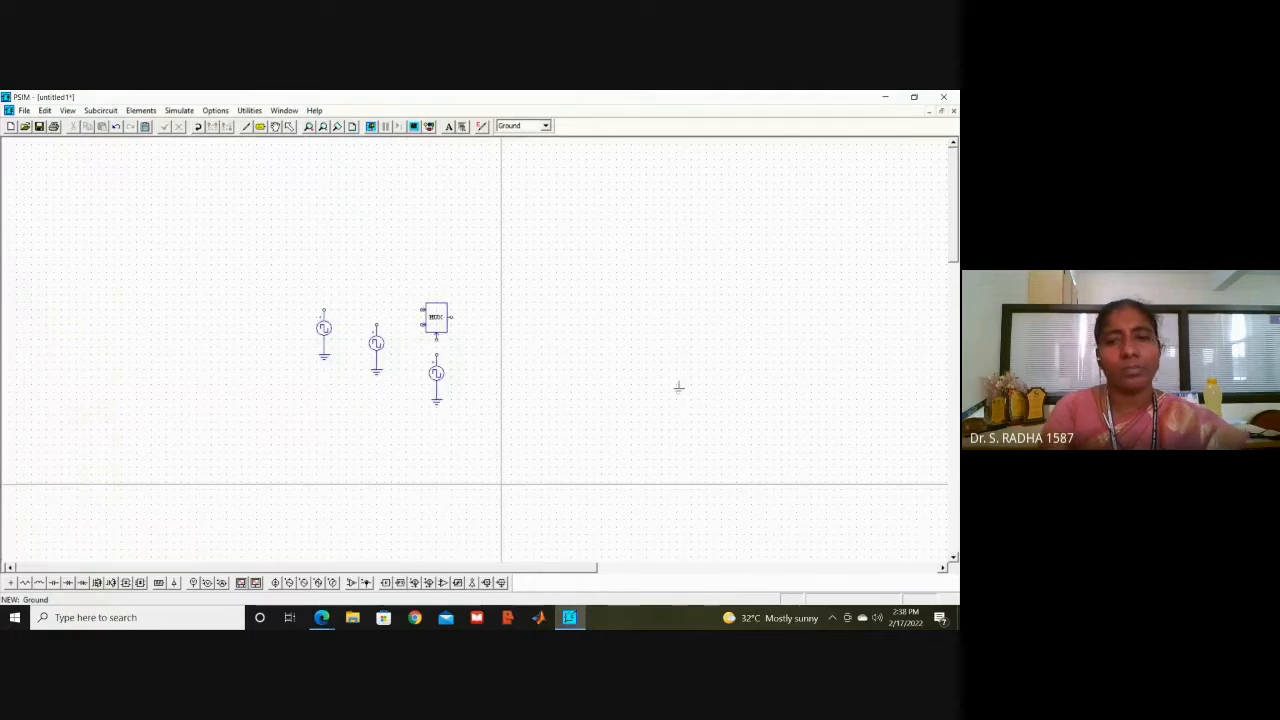
pyautogui.press('Escape')
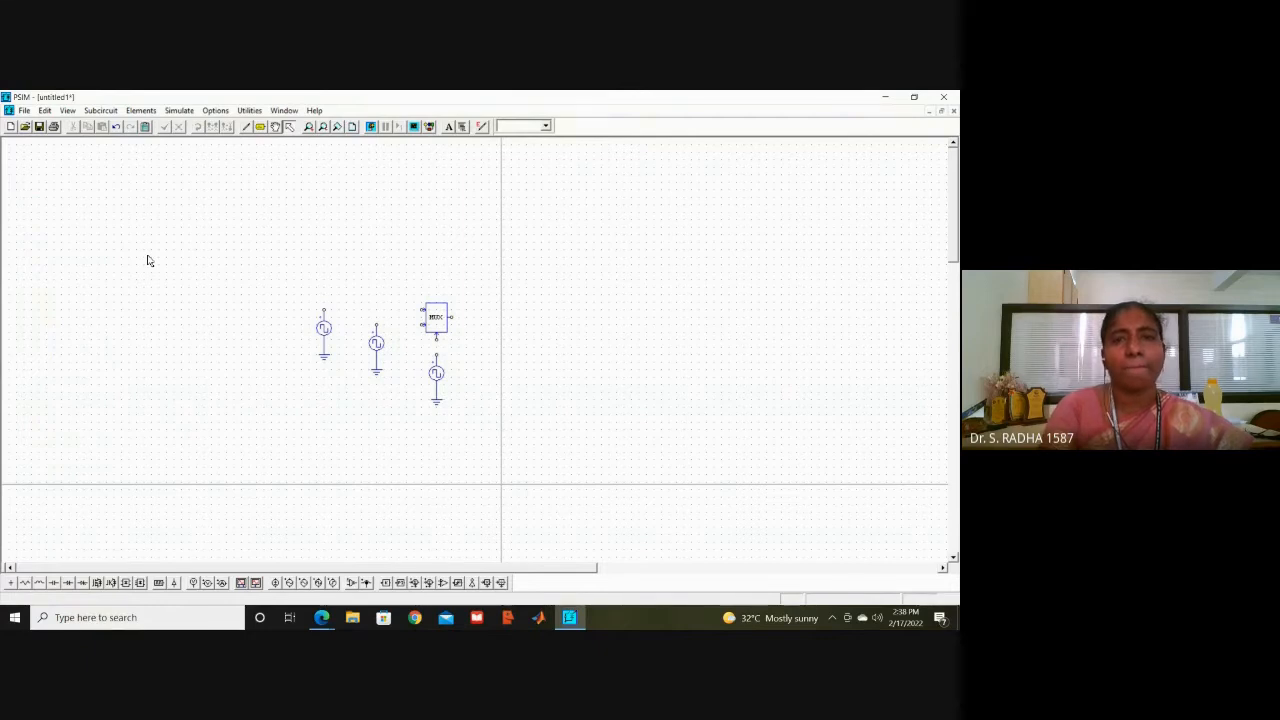
# - Wire the three sources to the multiplexer's two data inputs and select input, and draw an output wire from the multiplexer
pyautogui.click(248, 128)
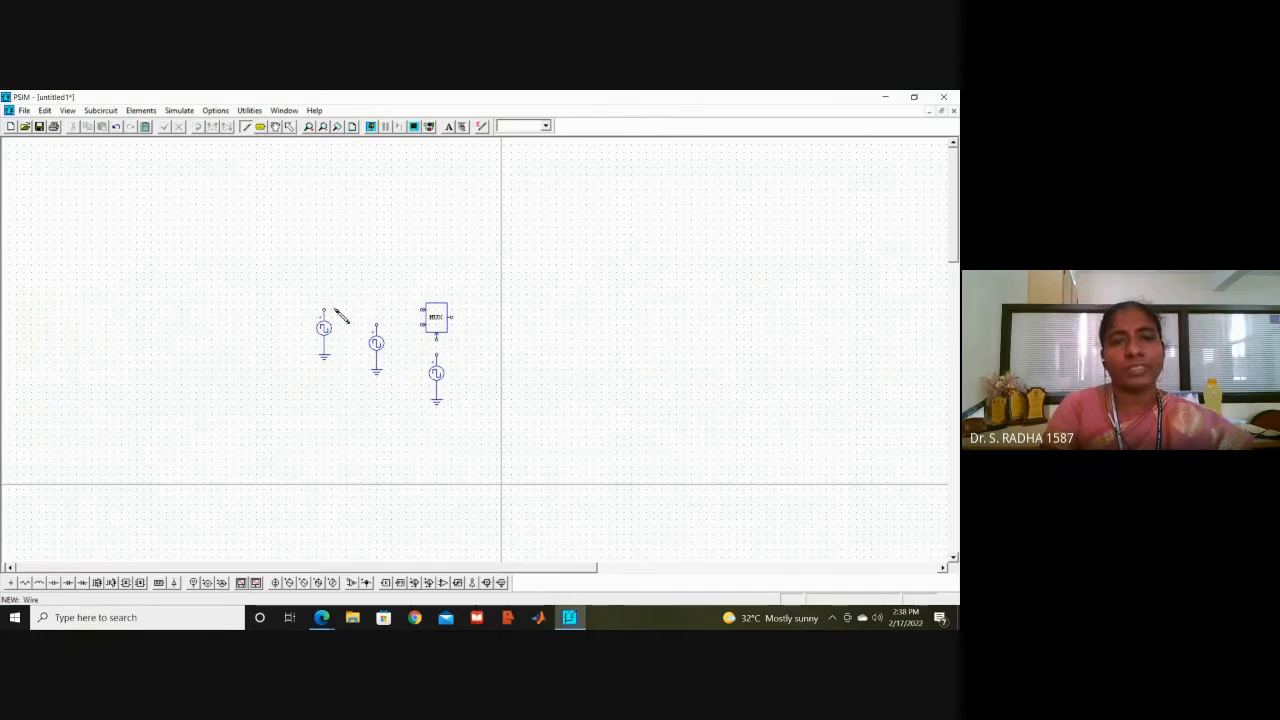
pyautogui.moveTo(335, 311)
pyautogui.mouseDown()
pyautogui.moveTo(423, 311)
pyautogui.moveTo(434, 317)
pyautogui.moveTo(406, 326)
pyautogui.moveTo(424, 325)
pyautogui.mouseUp()
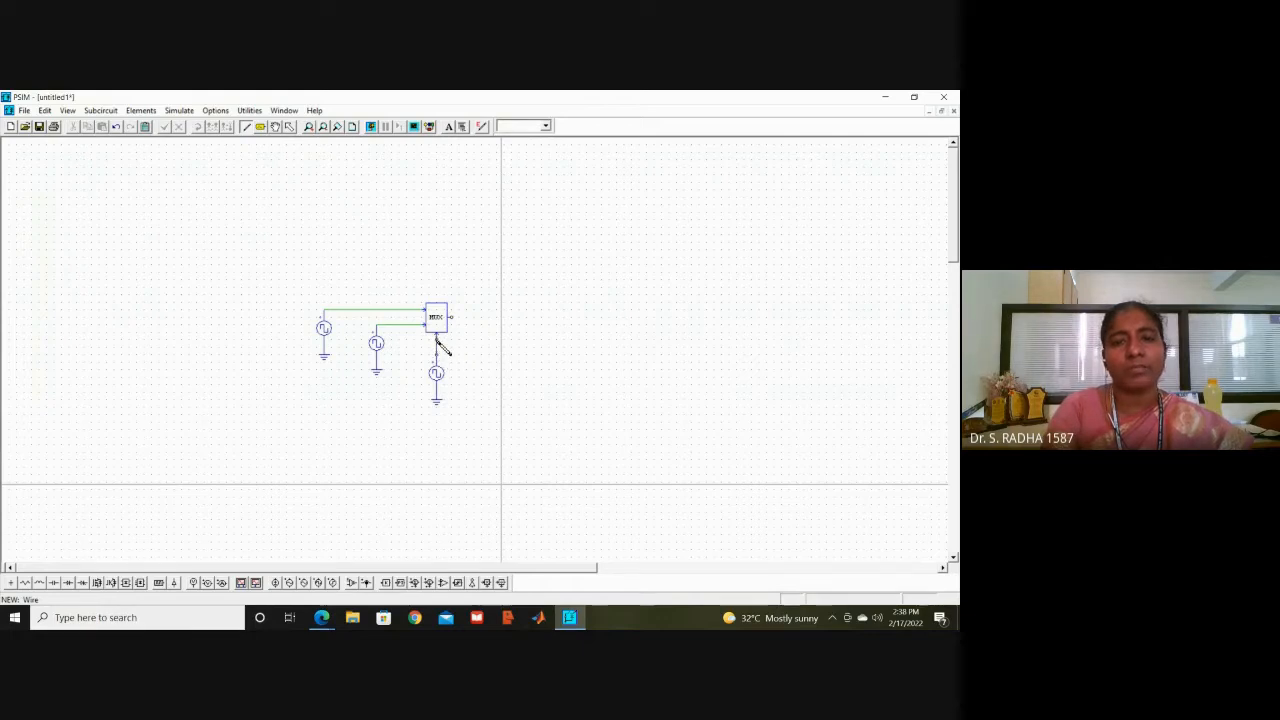
pyautogui.moveTo(437, 341); pyautogui.dragTo(511, 318)
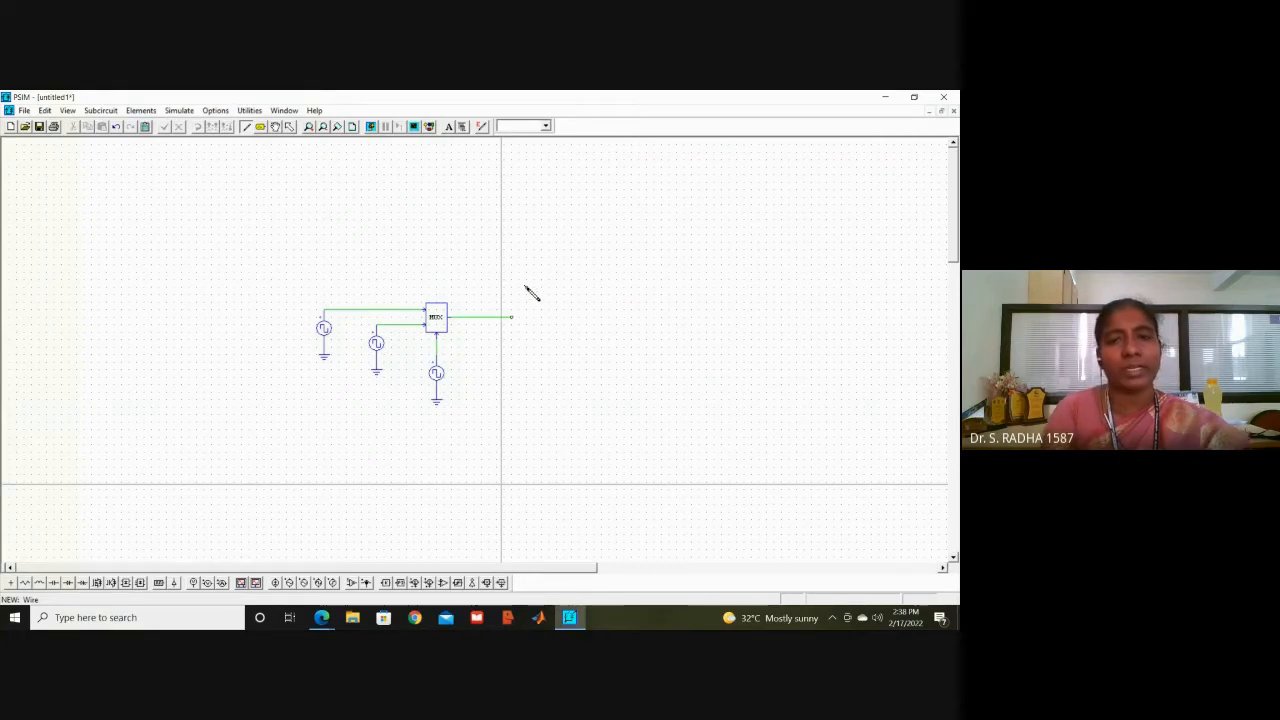
pyautogui.press('Escape')
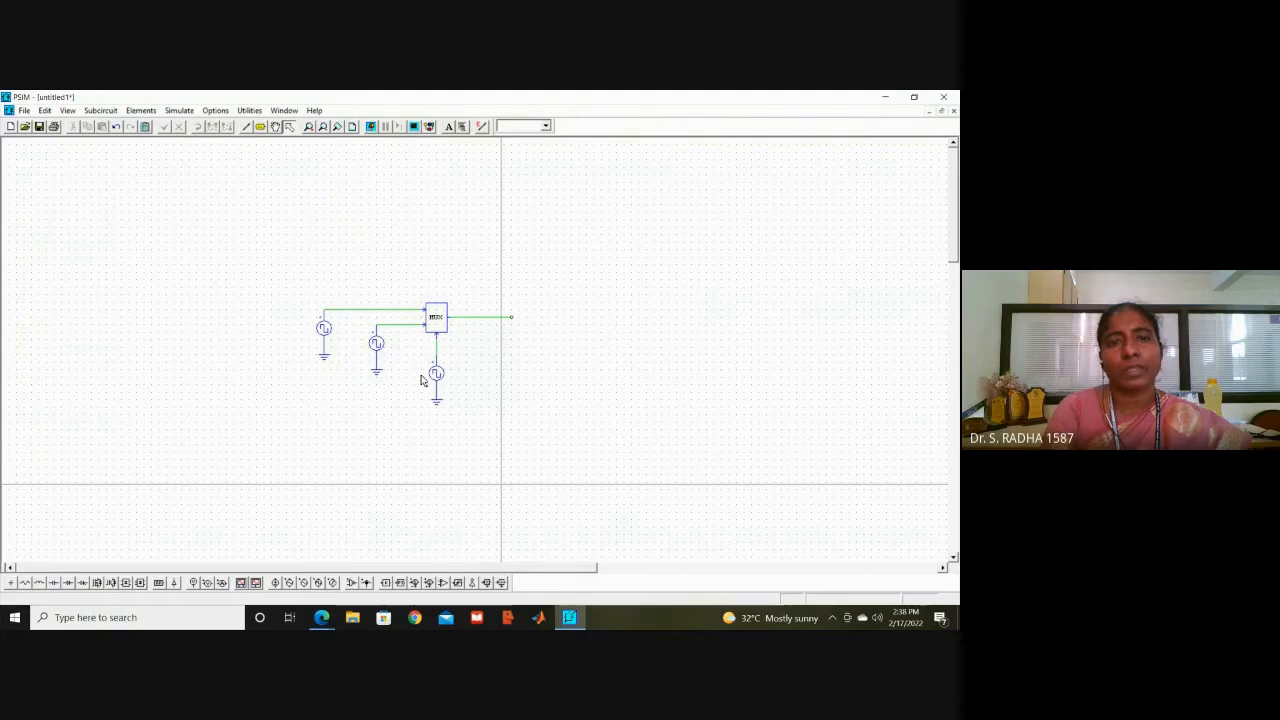
# - Rename the square-wave source on the multiplexer's upper data input as Va and display its name on the schematic
pyautogui.doubleClick(325, 333)
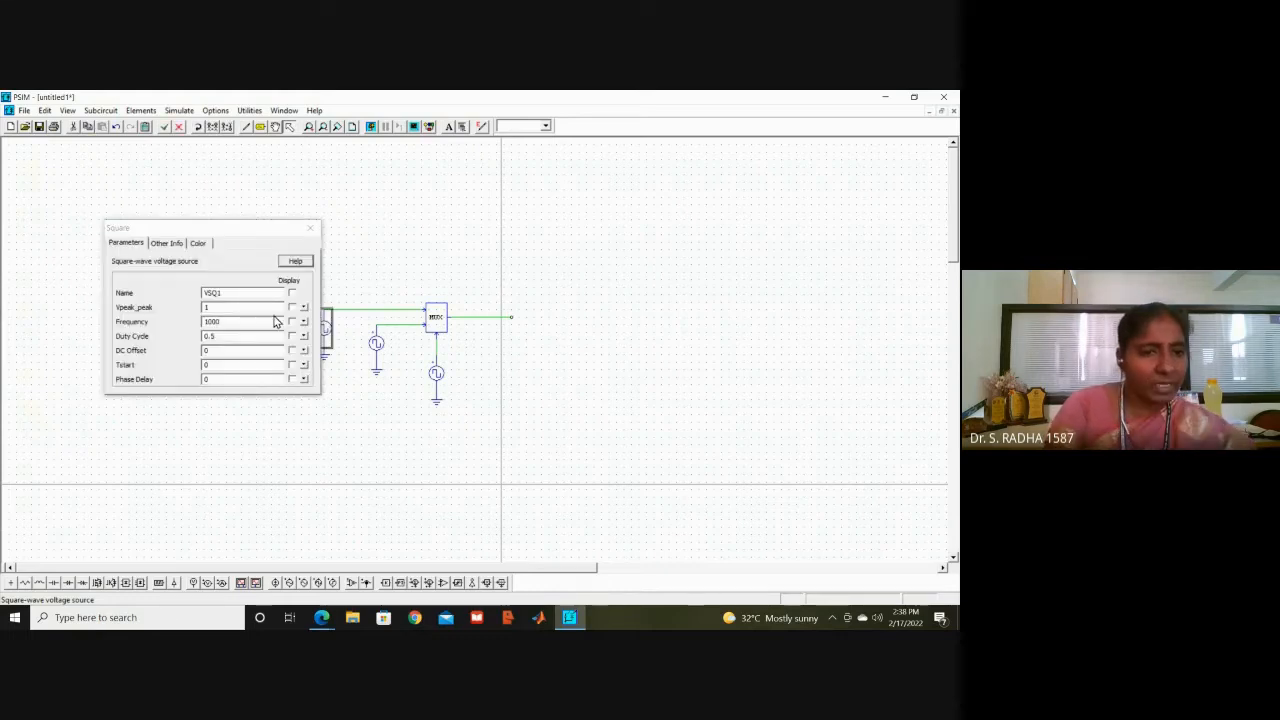
pyautogui.click(251, 293)
pyautogui.press('BackSpace')
pyautogui.press('BackSpace')
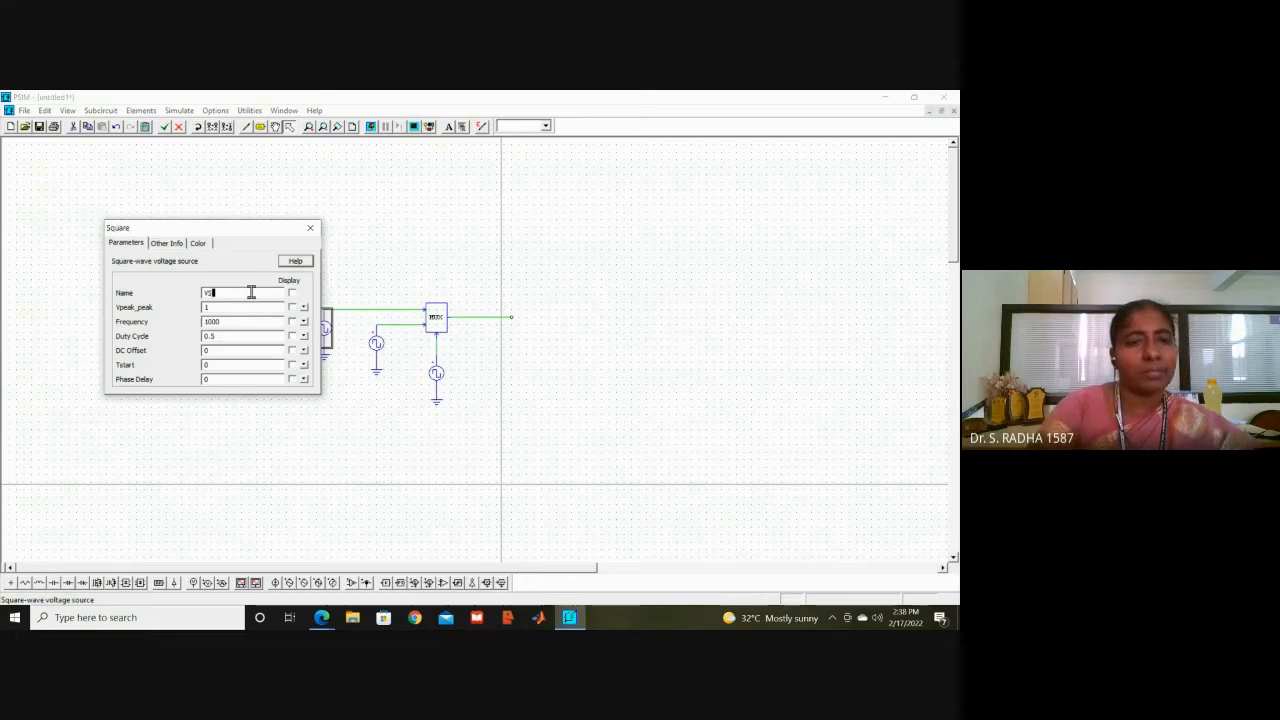
pyautogui.press('BackSpace')
pyautogui.write('a')
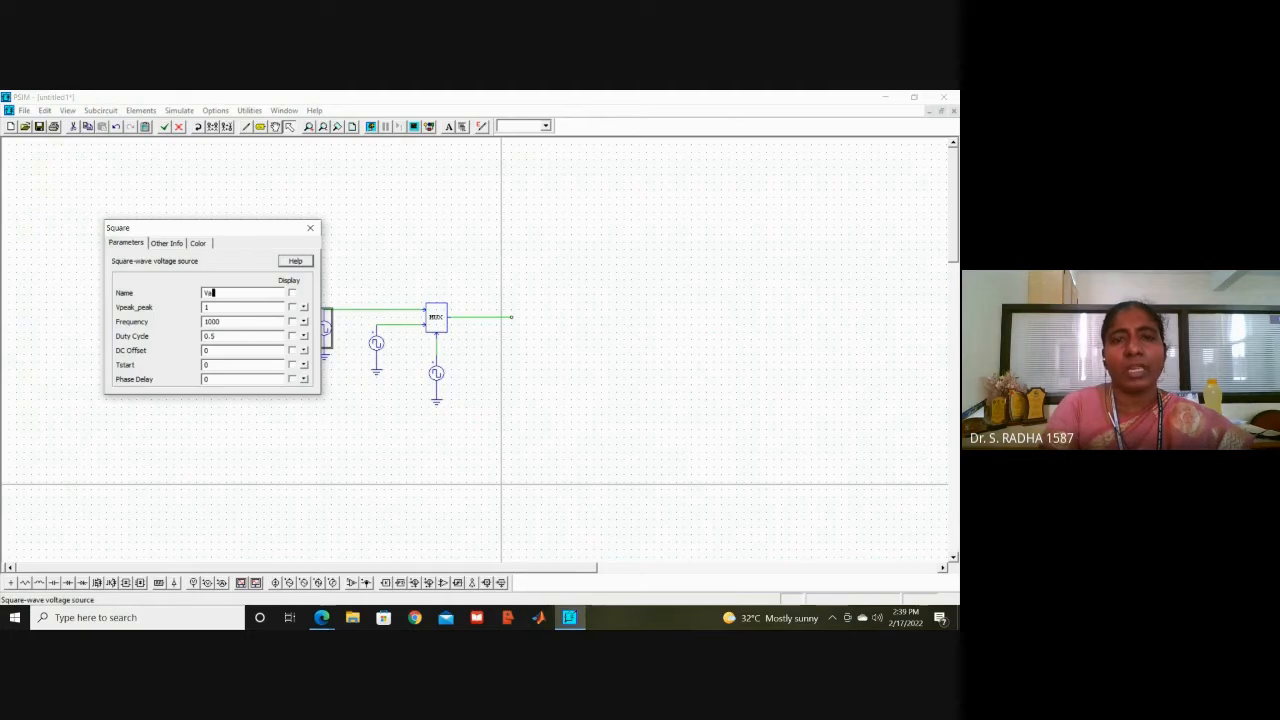
pyautogui.click(291, 294)
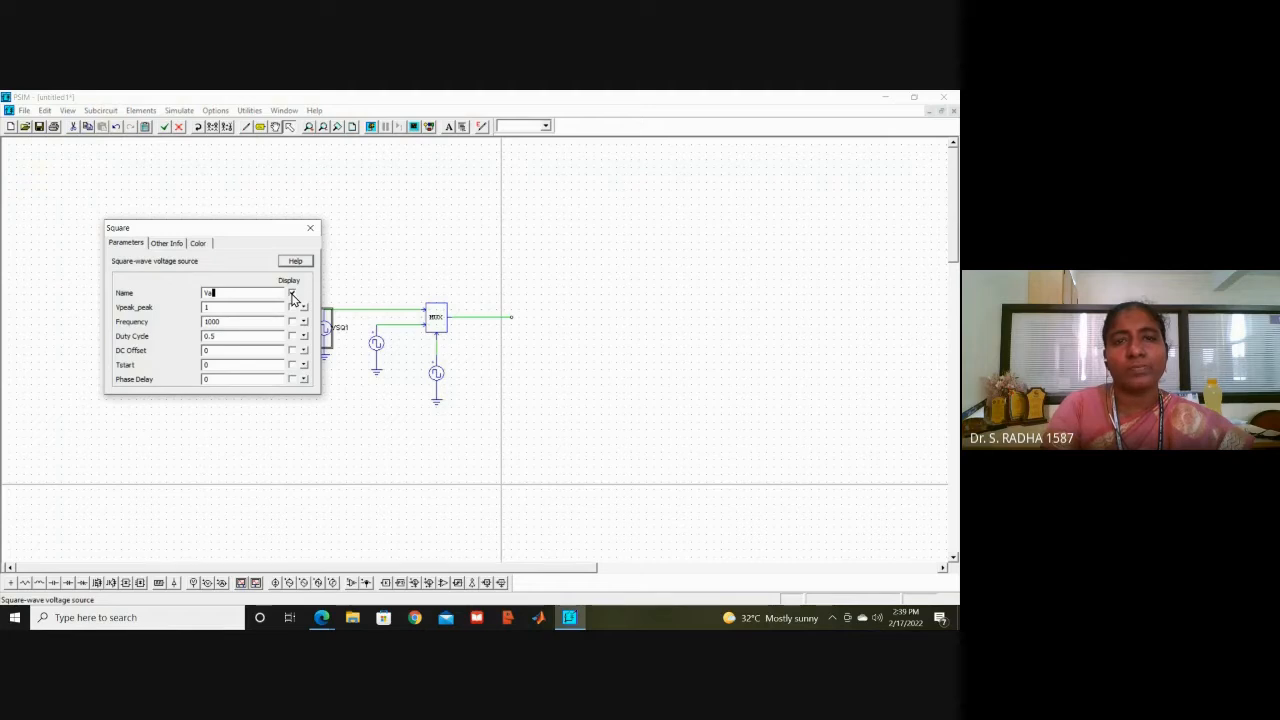
pyautogui.click(292, 294)
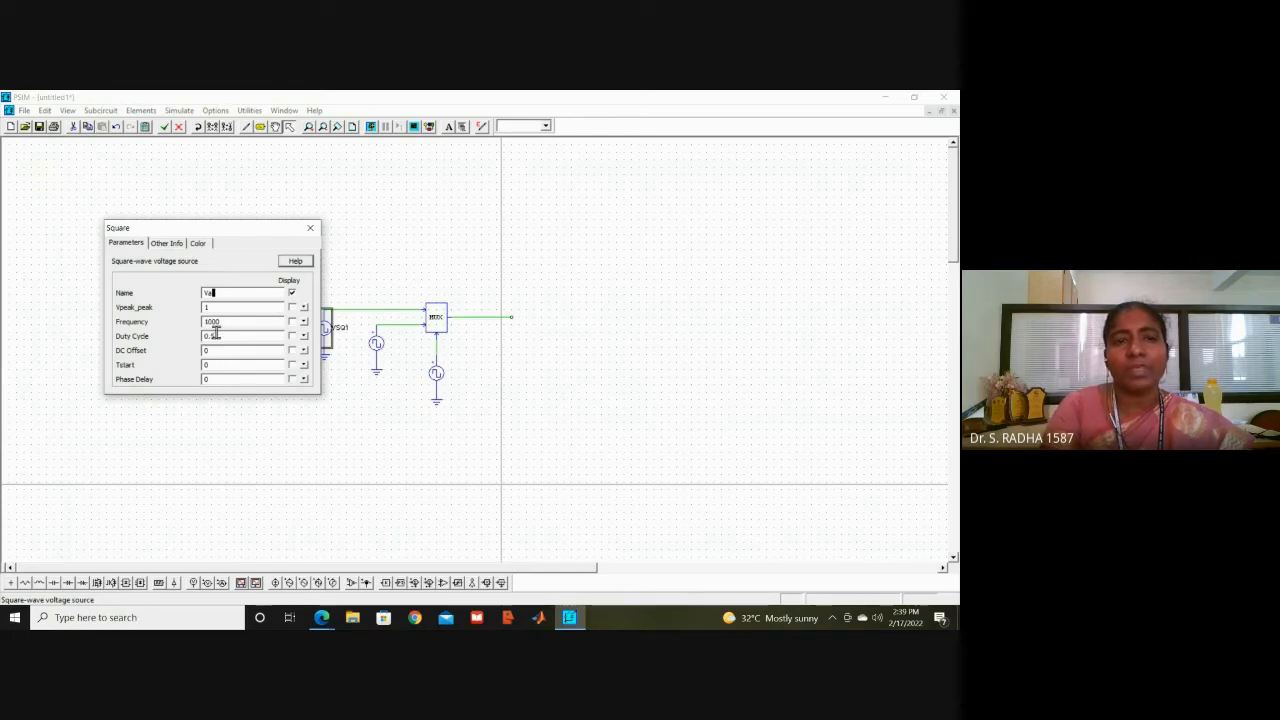
pyautogui.doubleClick(209, 294)
pyautogui.write('Va')
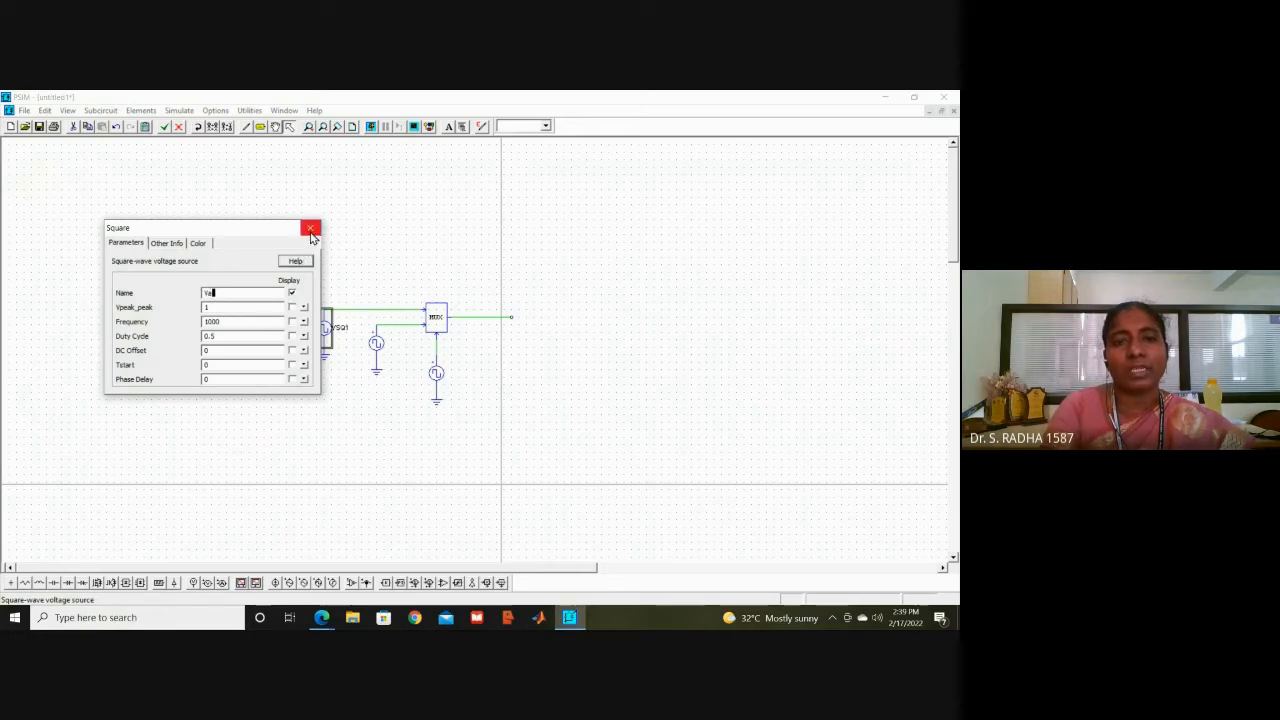
pyautogui.click(311, 233)
pyautogui.click(349, 240)
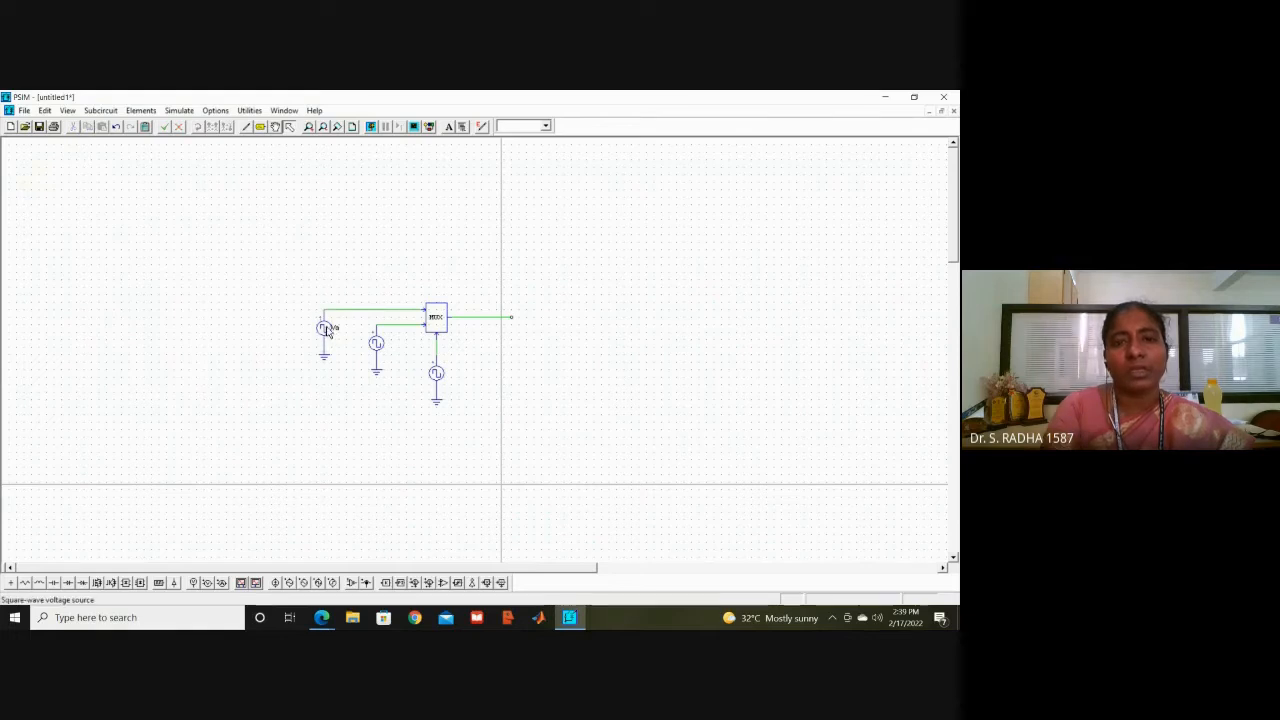
# - Rename the square-wave source on the multiplexer's lower data input as Vb and display its name on the schematic
pyautogui.doubleClick(377, 346)
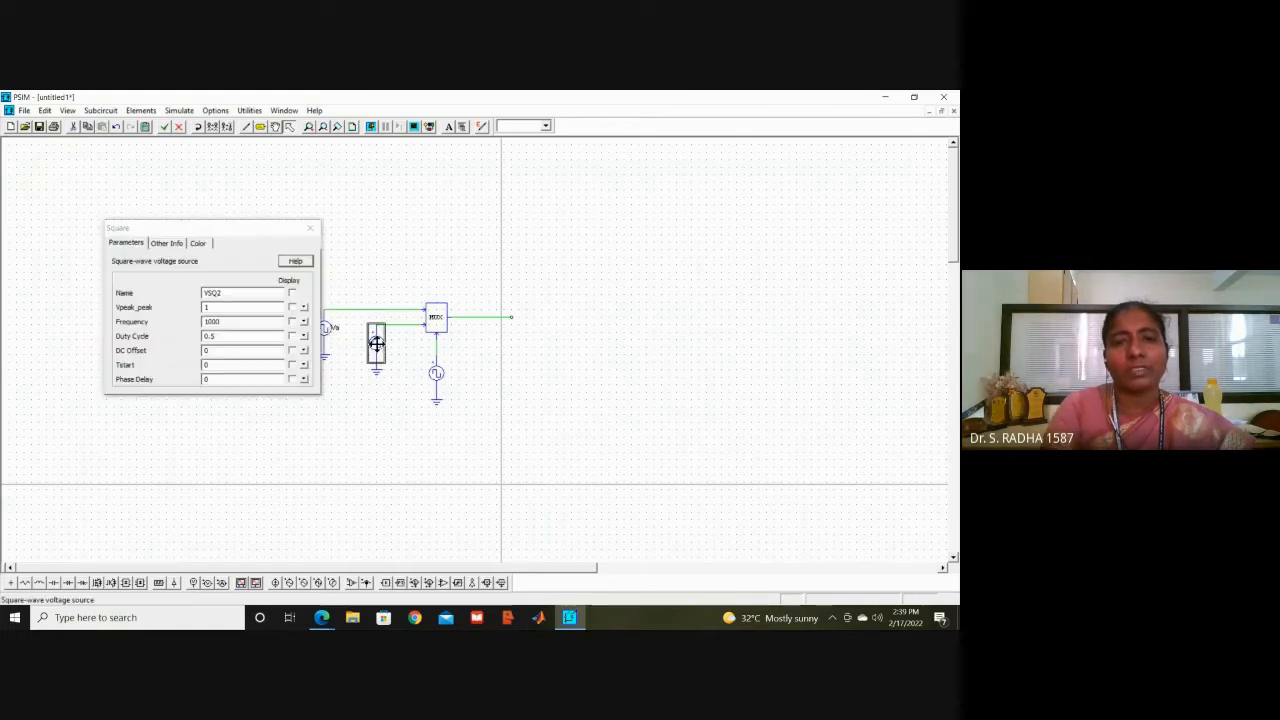
pyautogui.click(260, 294)
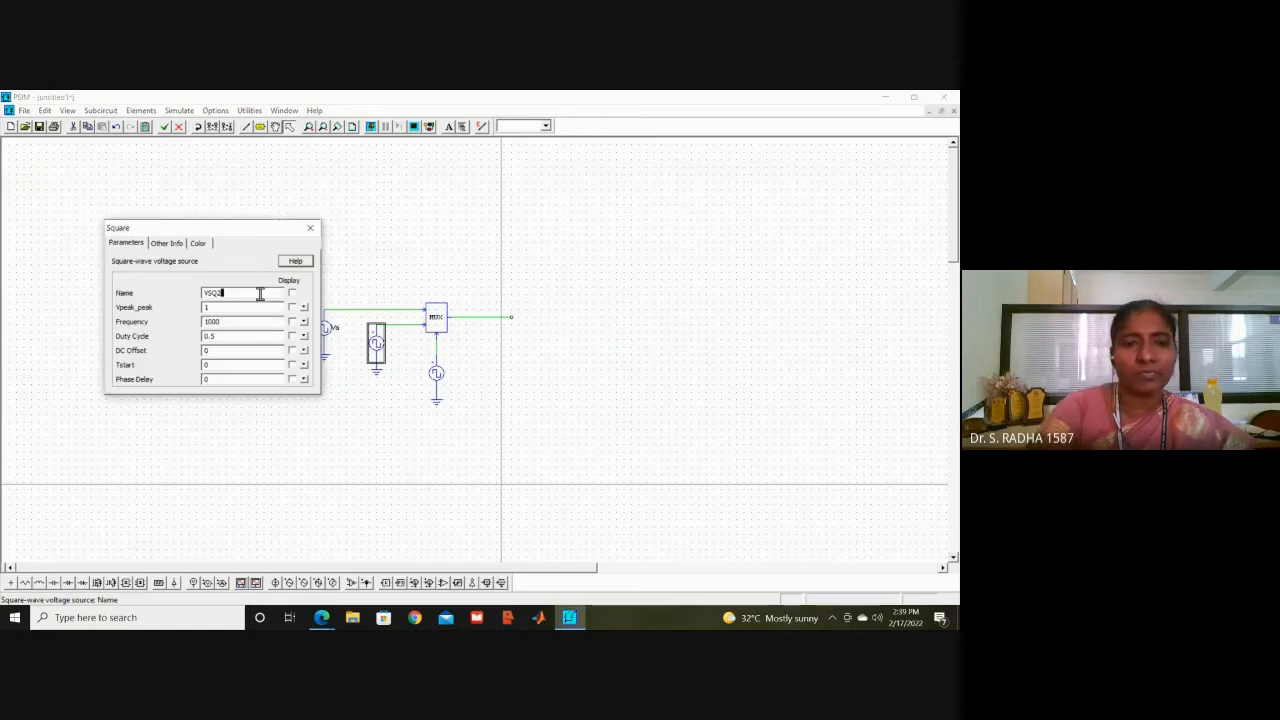
pyautogui.press('BackSpace')
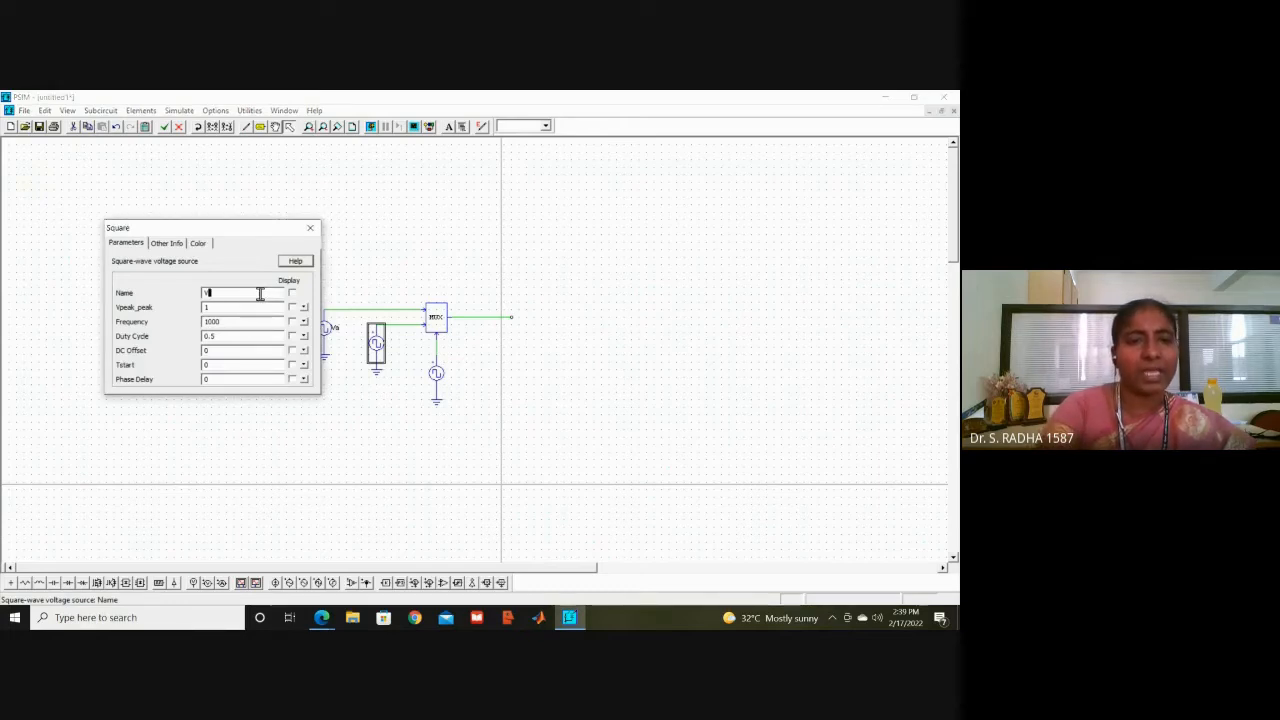
pyautogui.write('s')
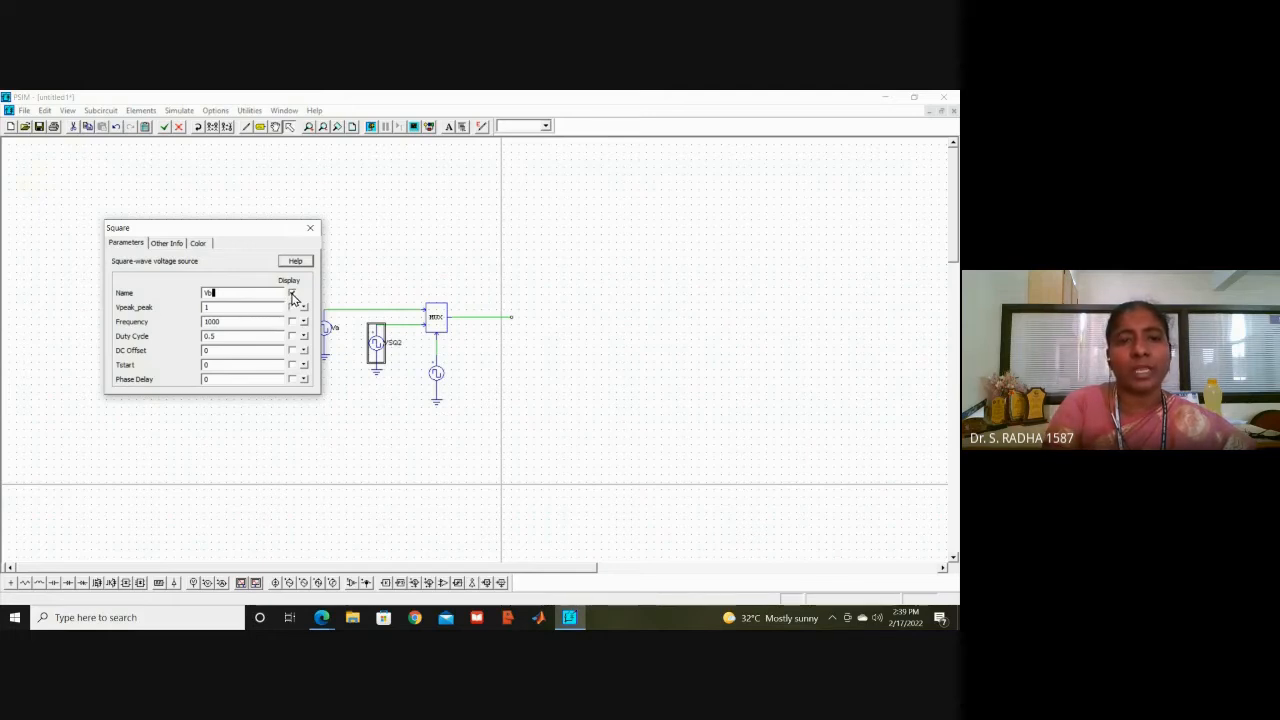
pyautogui.click(291, 293)
# - Set the duty cycle of the square-wave source on the lower data input to 0.25
pyautogui.click(215, 336)
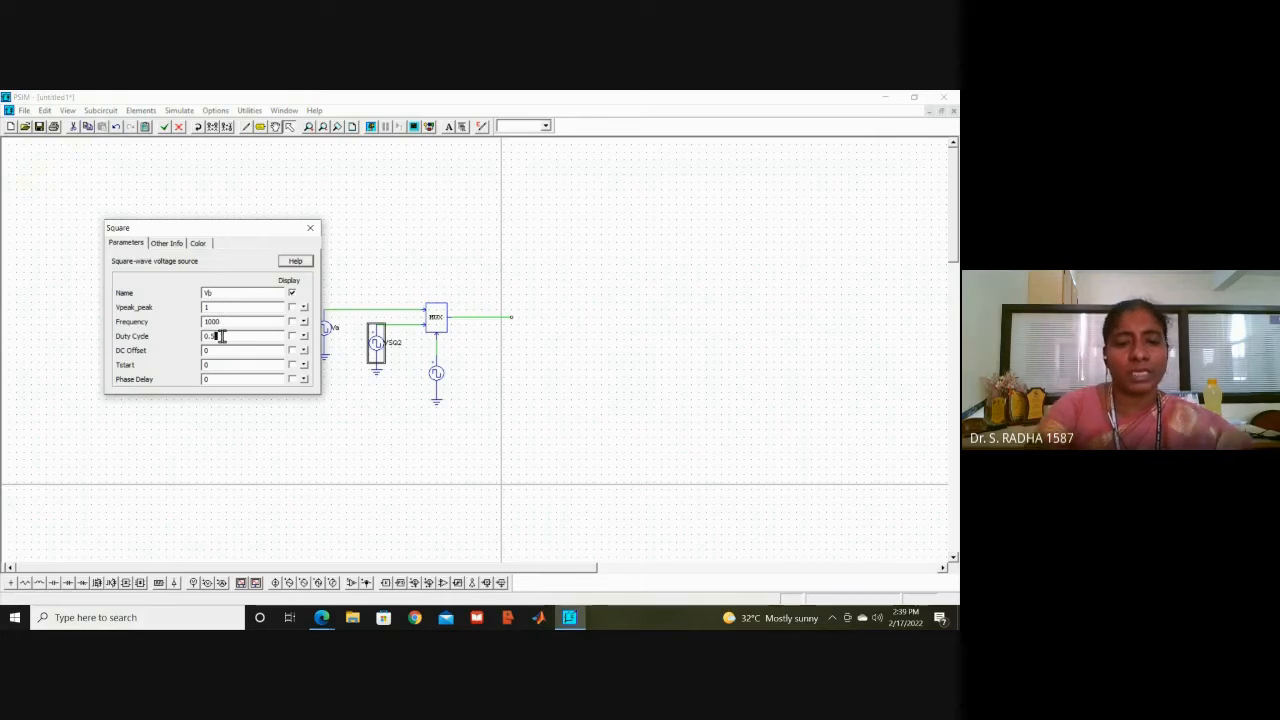
pyautogui.write('25')
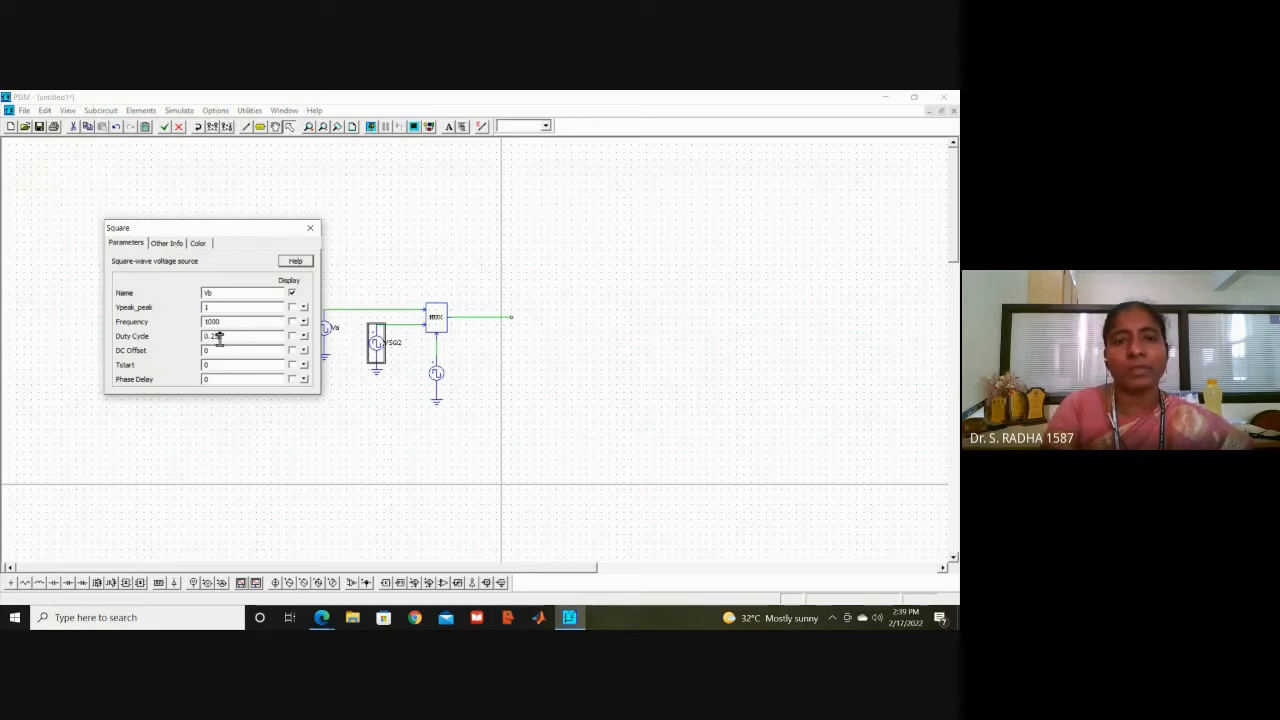
pyautogui.click(291, 293)
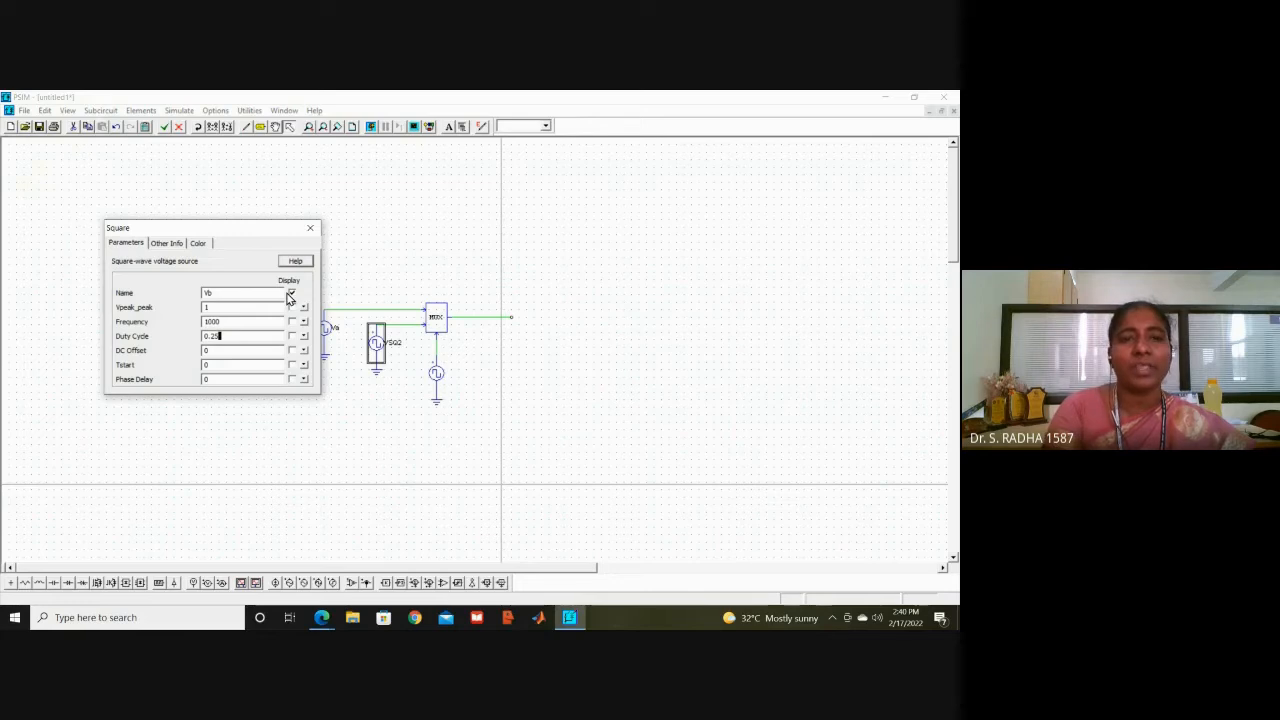
pyautogui.click(311, 230)
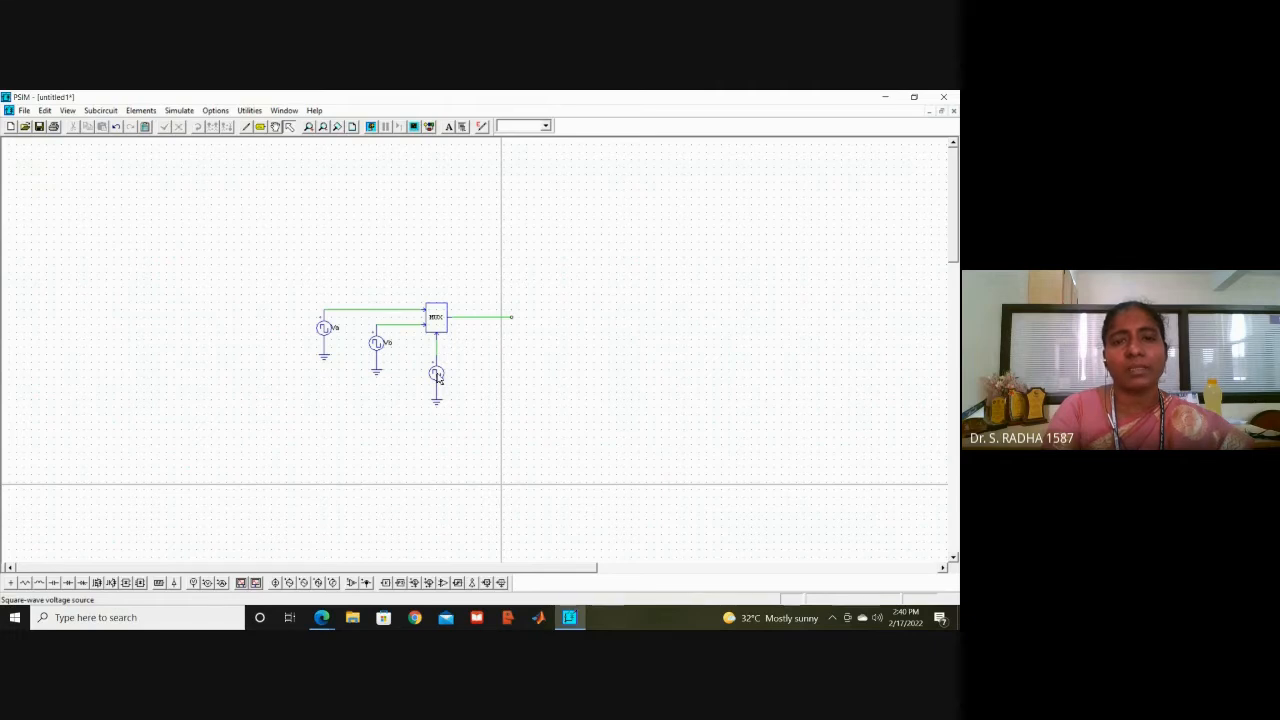
# - Rename the square-wave source on the multiplexer's select input as Vsel and display its name on the schematic
pyautogui.doubleClick(437, 376)
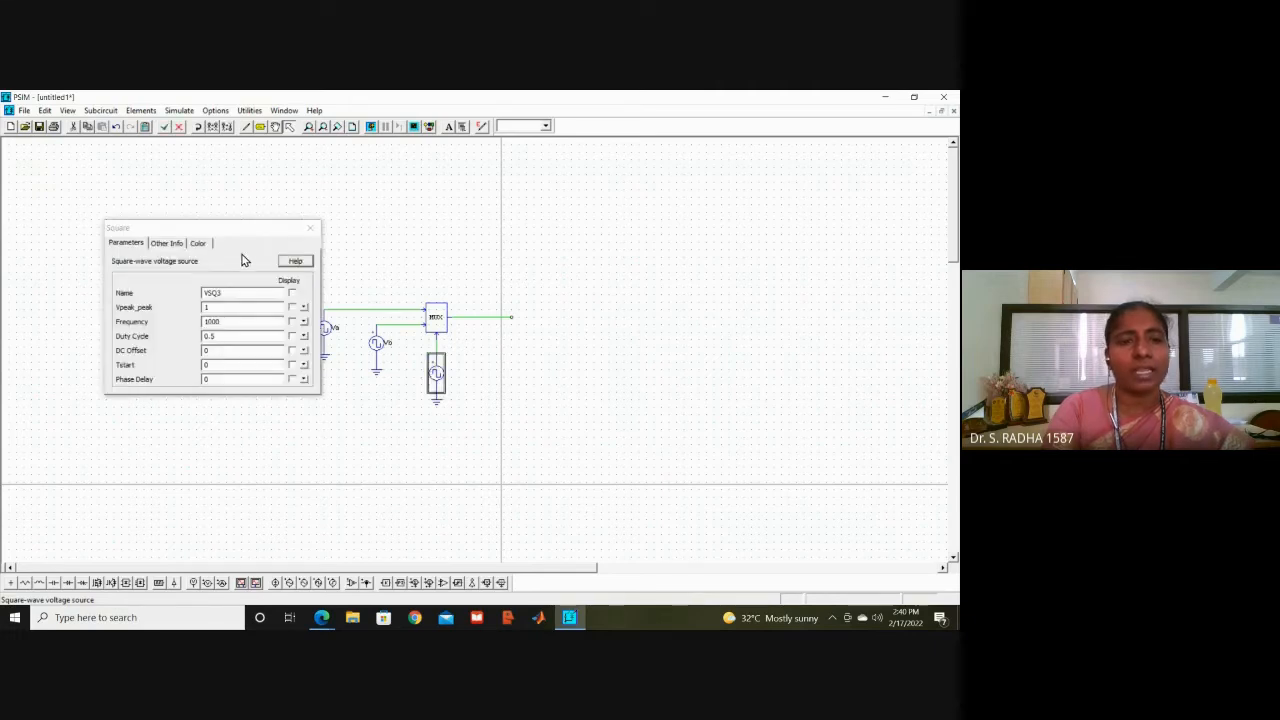
pyautogui.doubleClick(240, 293)
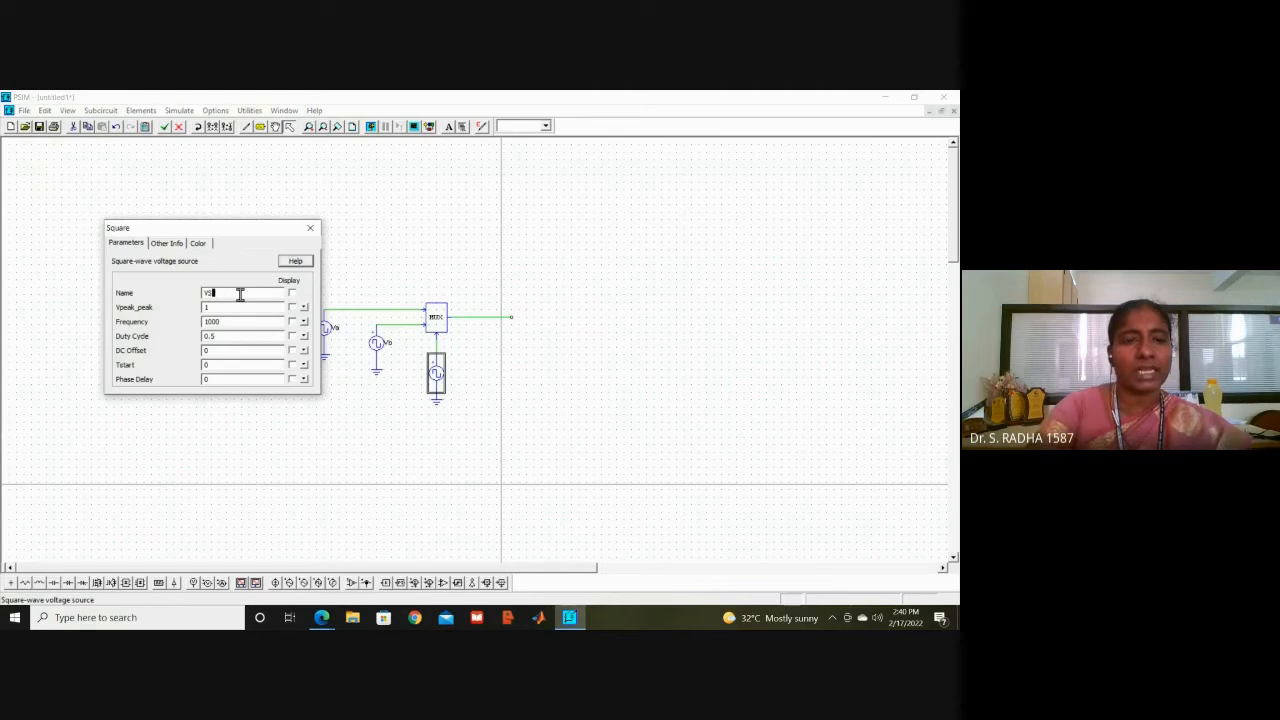
pyautogui.write('Vsel')
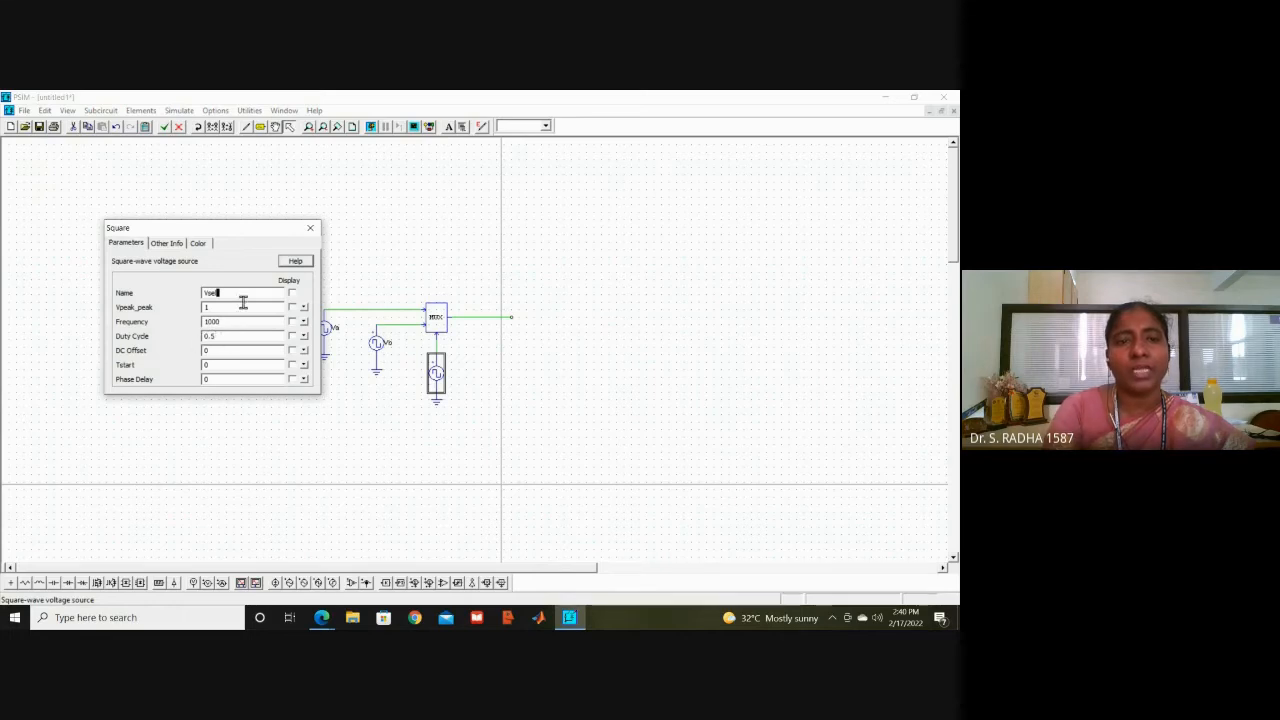
pyautogui.click(292, 294)
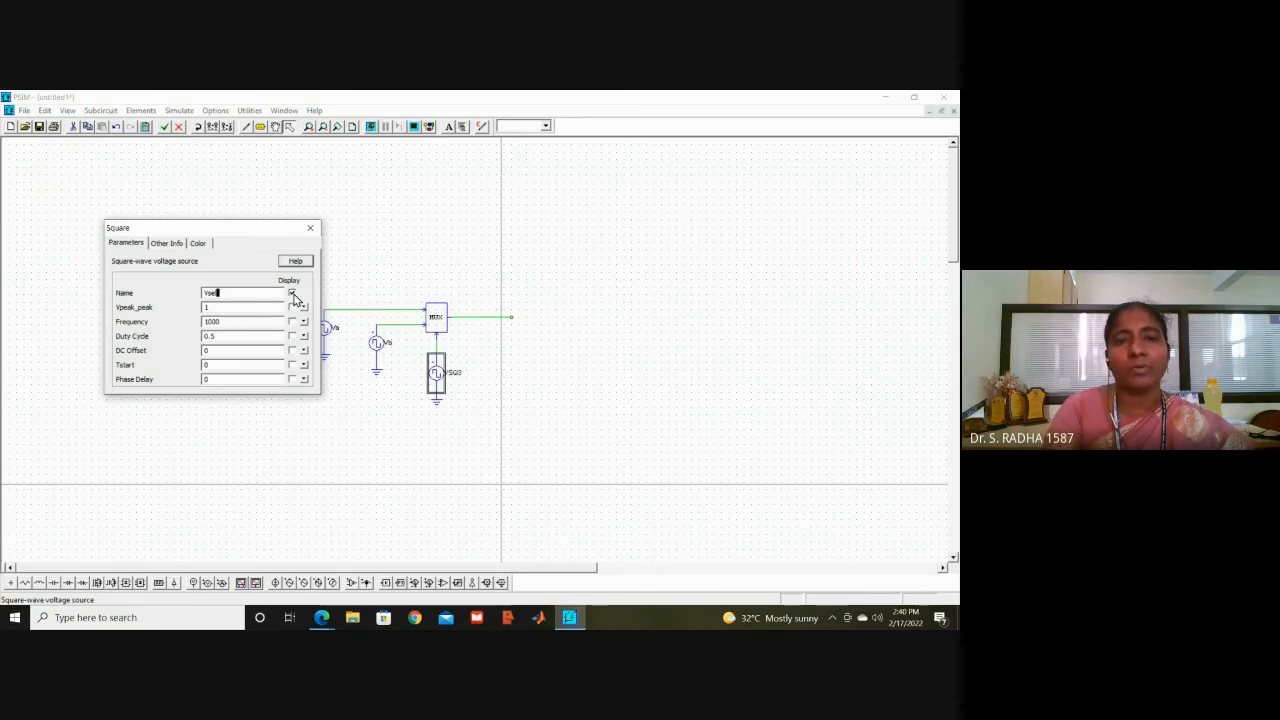
pyautogui.click(309, 229)
pyautogui.click(675, 277)
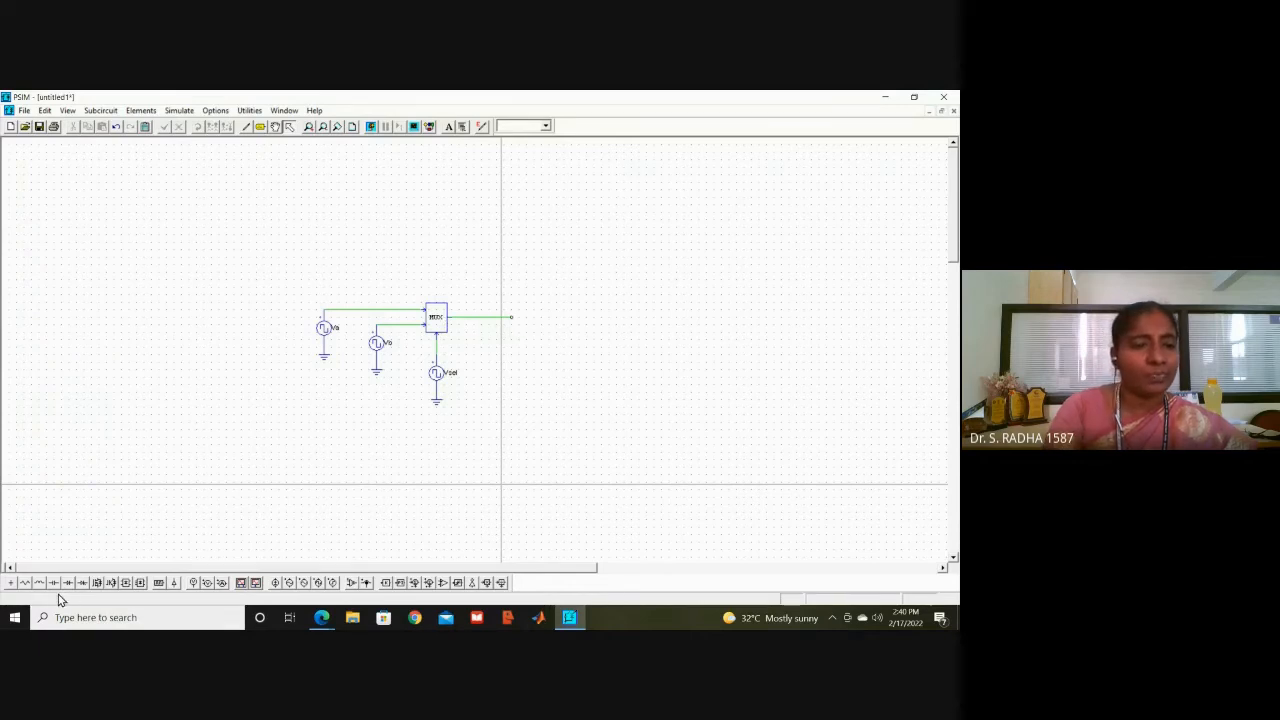
# - Place a resistor just below the end of the multiplexer's output wire and rotate it to stand vertically
pyautogui.click(25, 584)
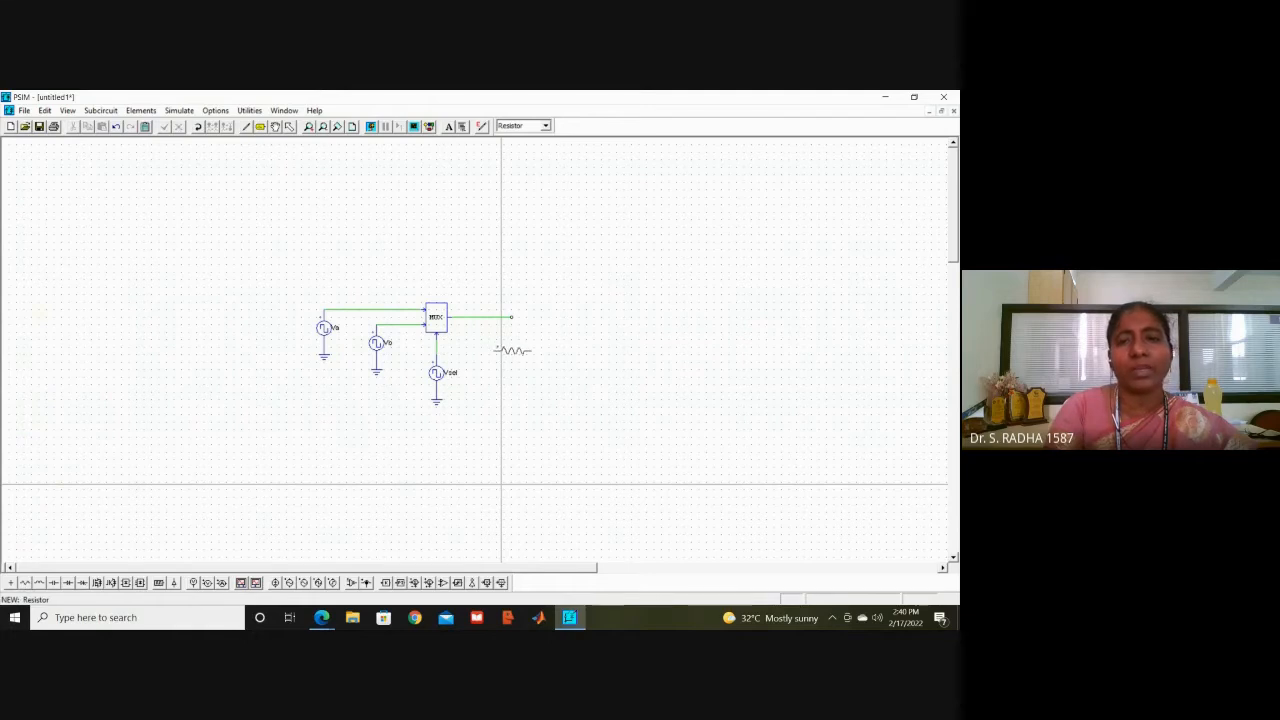
pyautogui.click(515, 347)
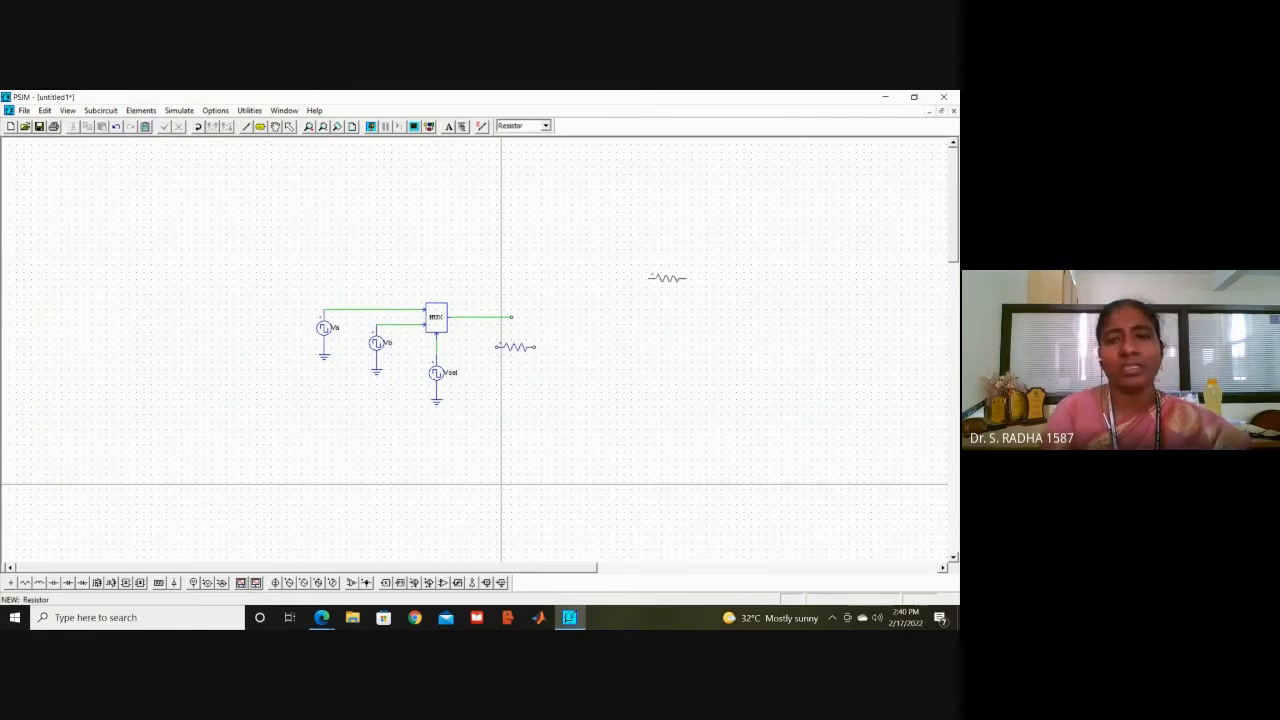
pyautogui.press('Escape')
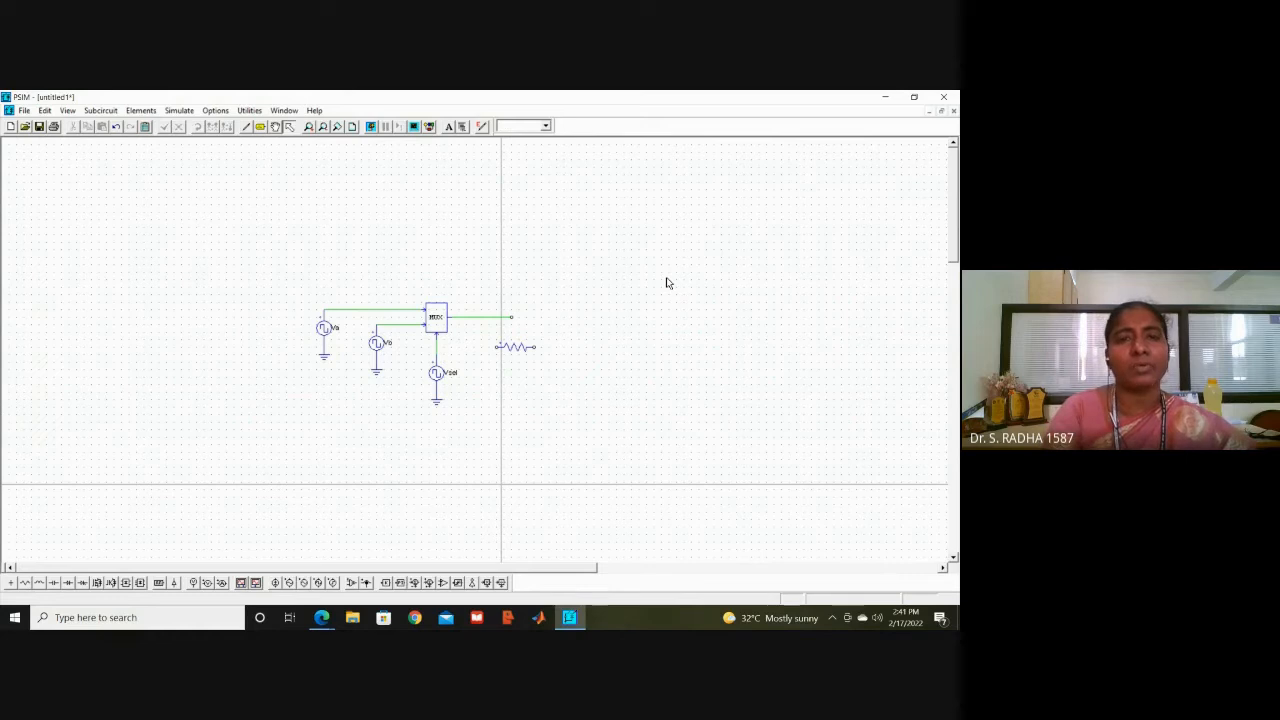
pyautogui.click(515, 348)
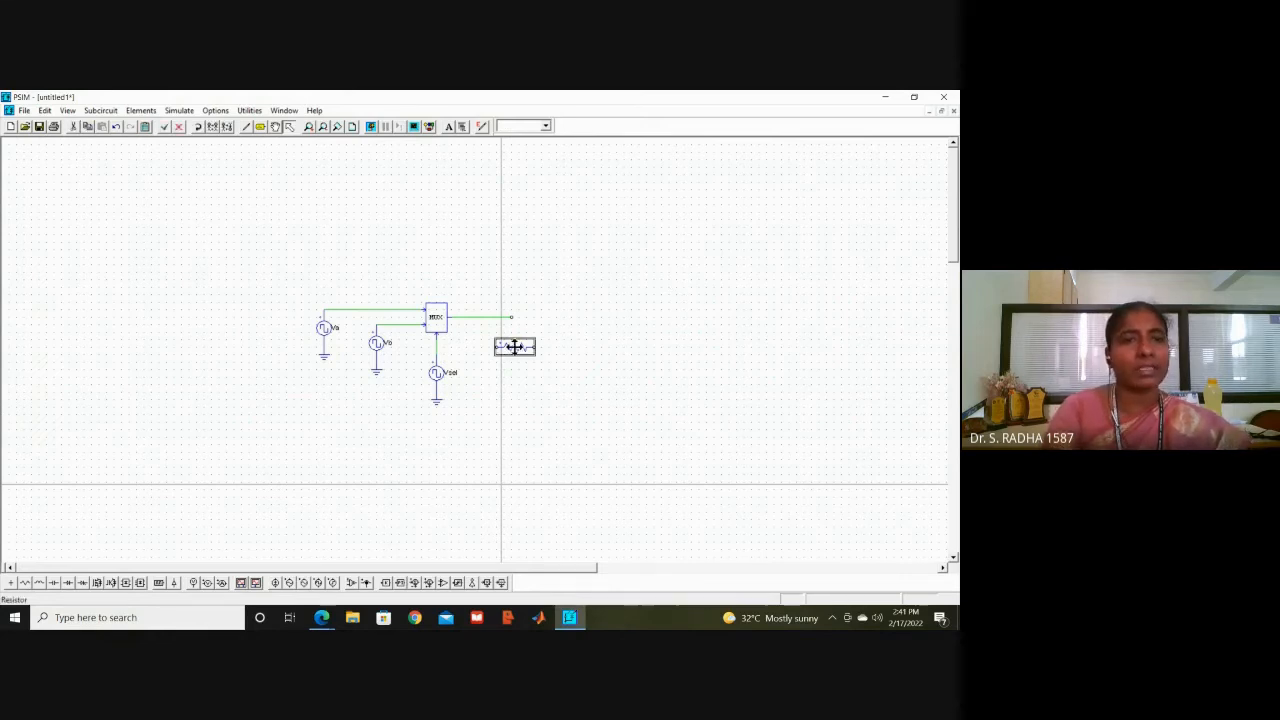
pyautogui.click(198, 127)
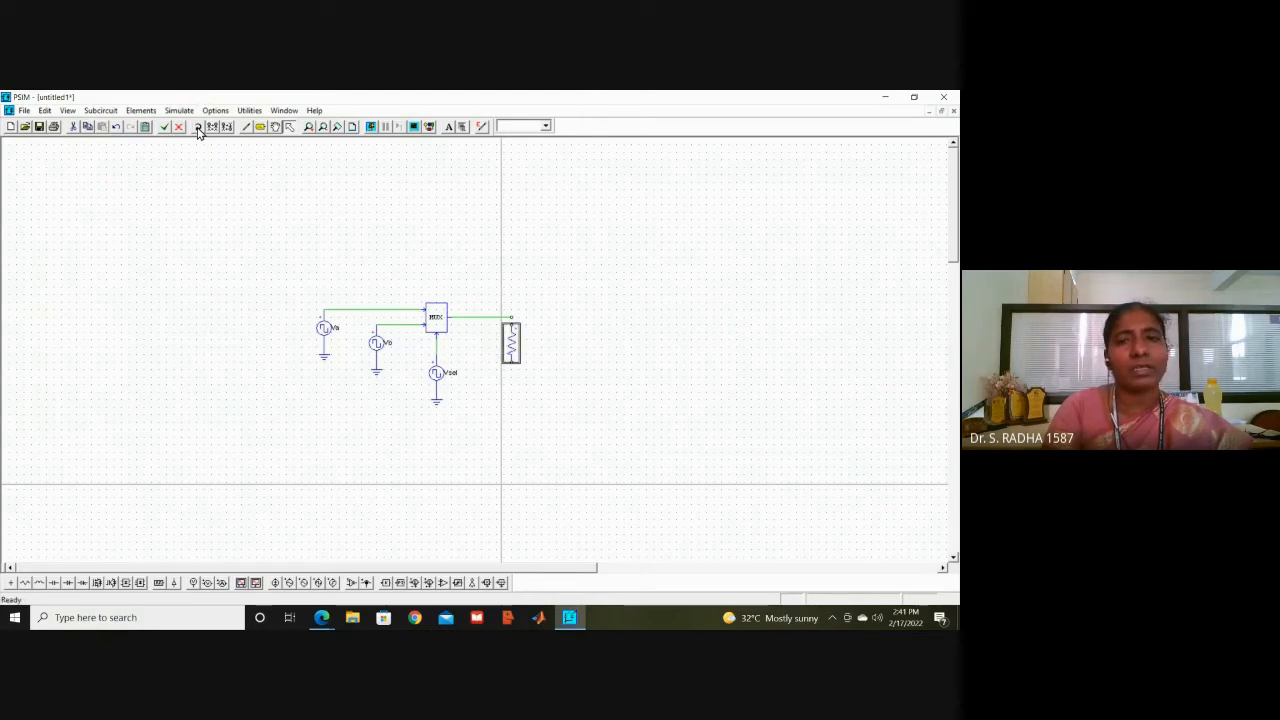
pyautogui.click(365, 191)
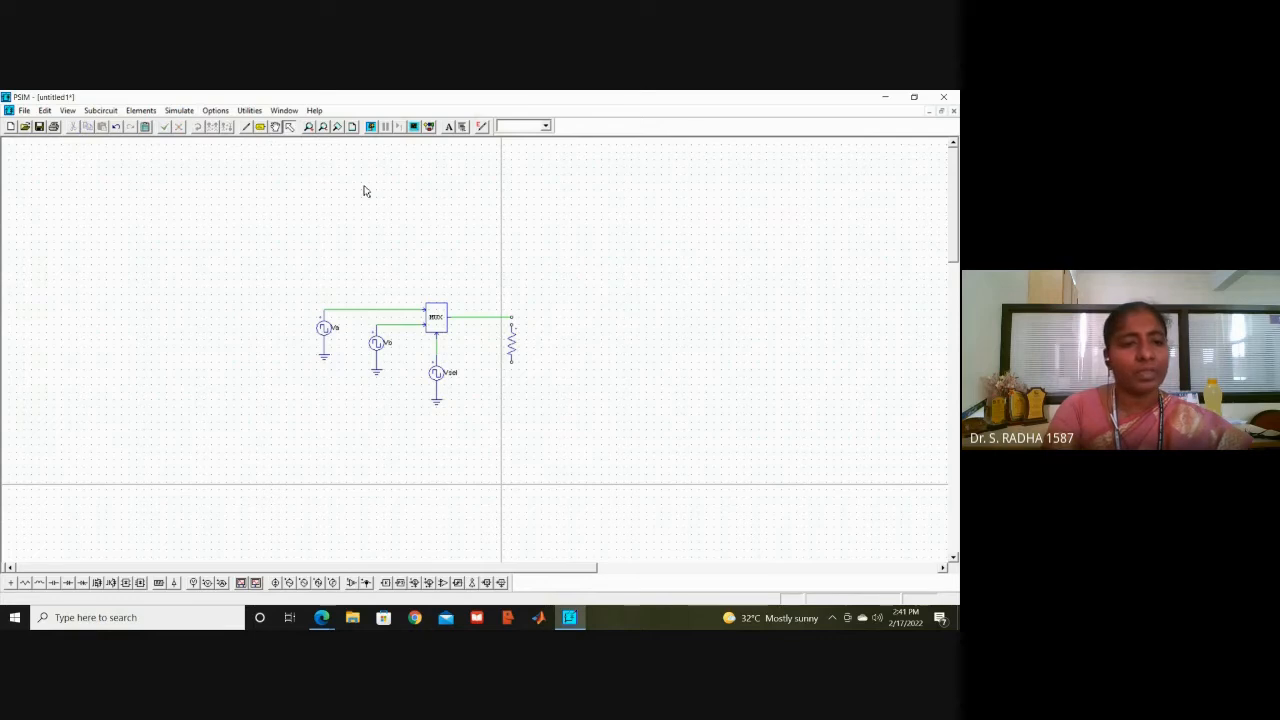
# - Attach a ground to the resistor's lower terminal and wire its upper terminal to the multiplexer's output wire
pyautogui.click(13, 584)
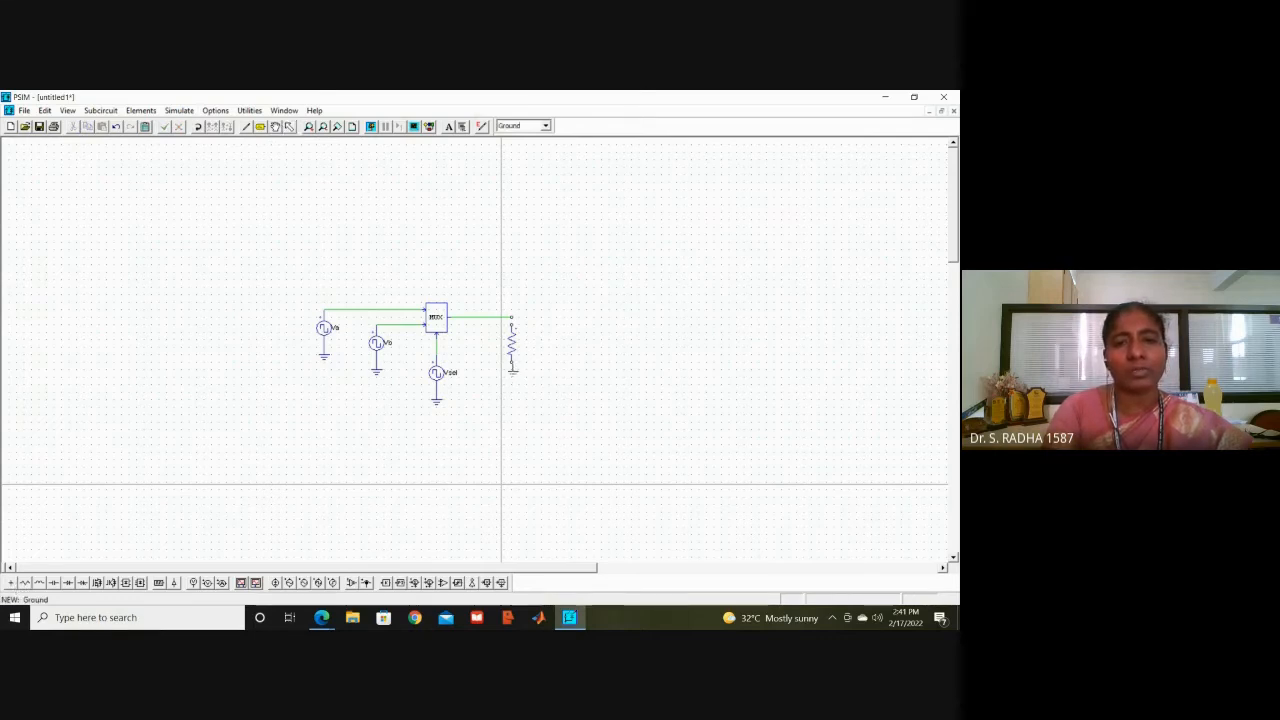
pyautogui.click(511, 366)
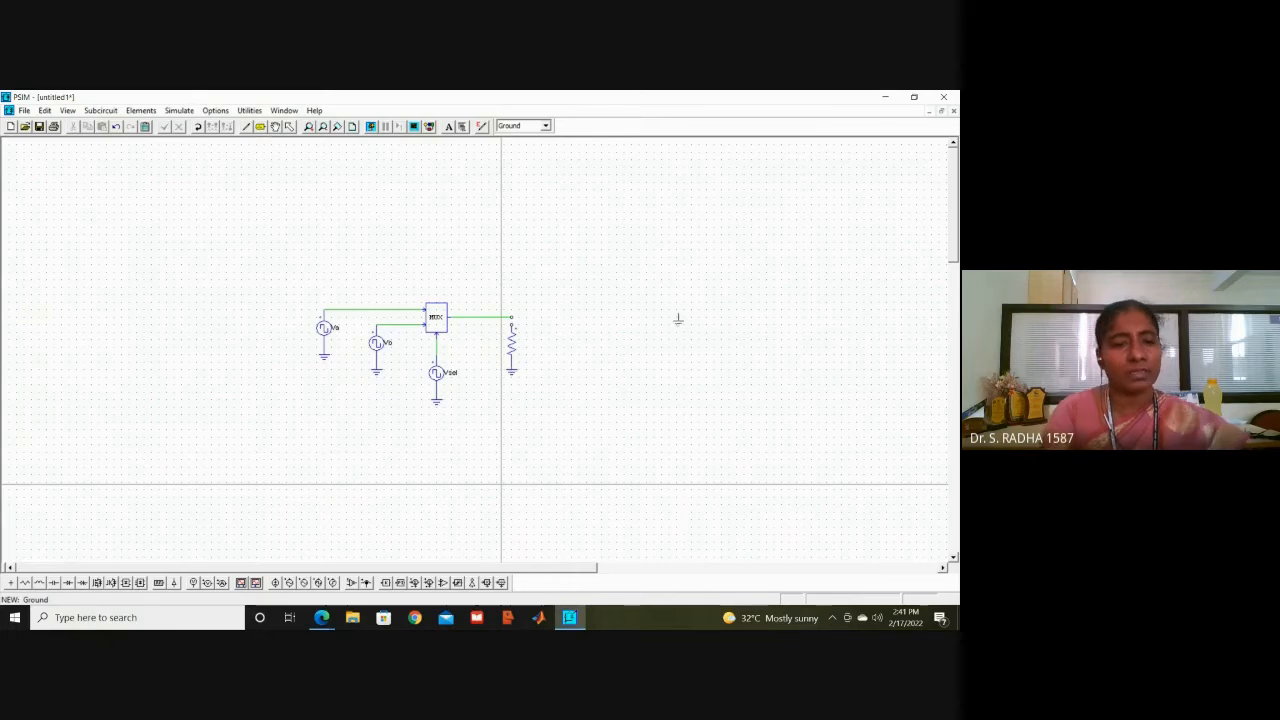
pyautogui.press('Escape')
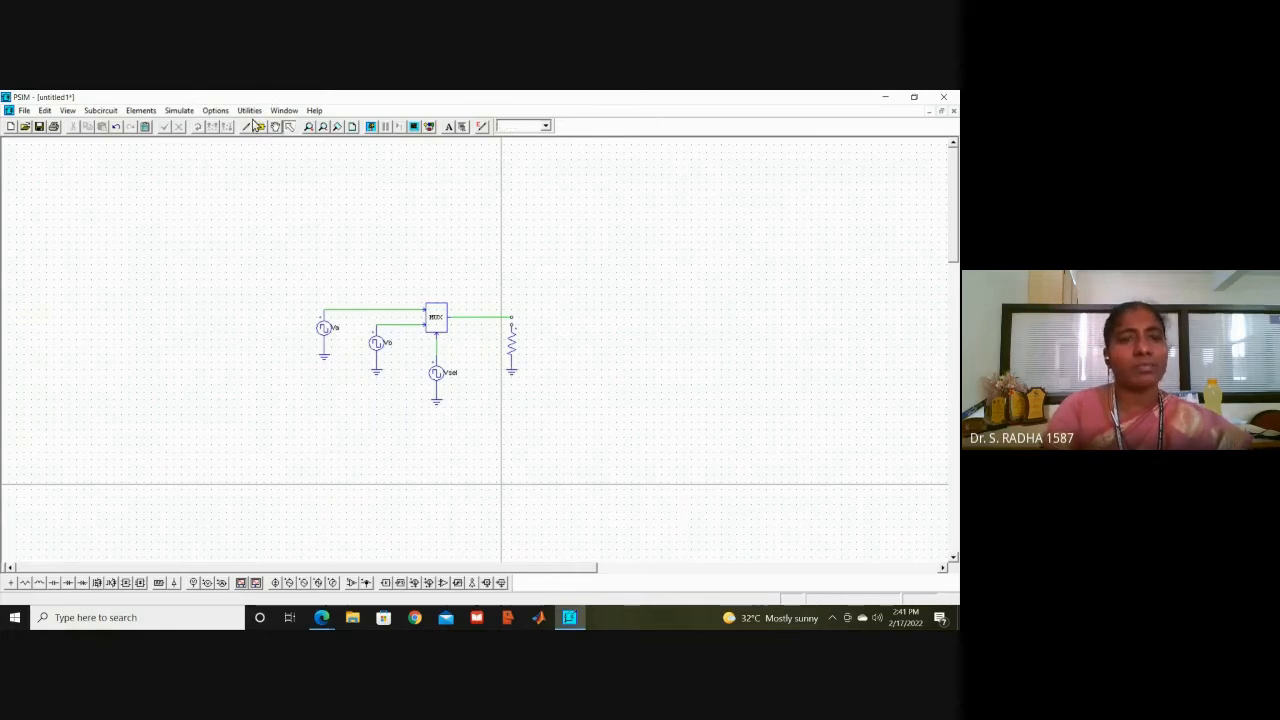
pyautogui.click(246, 126)
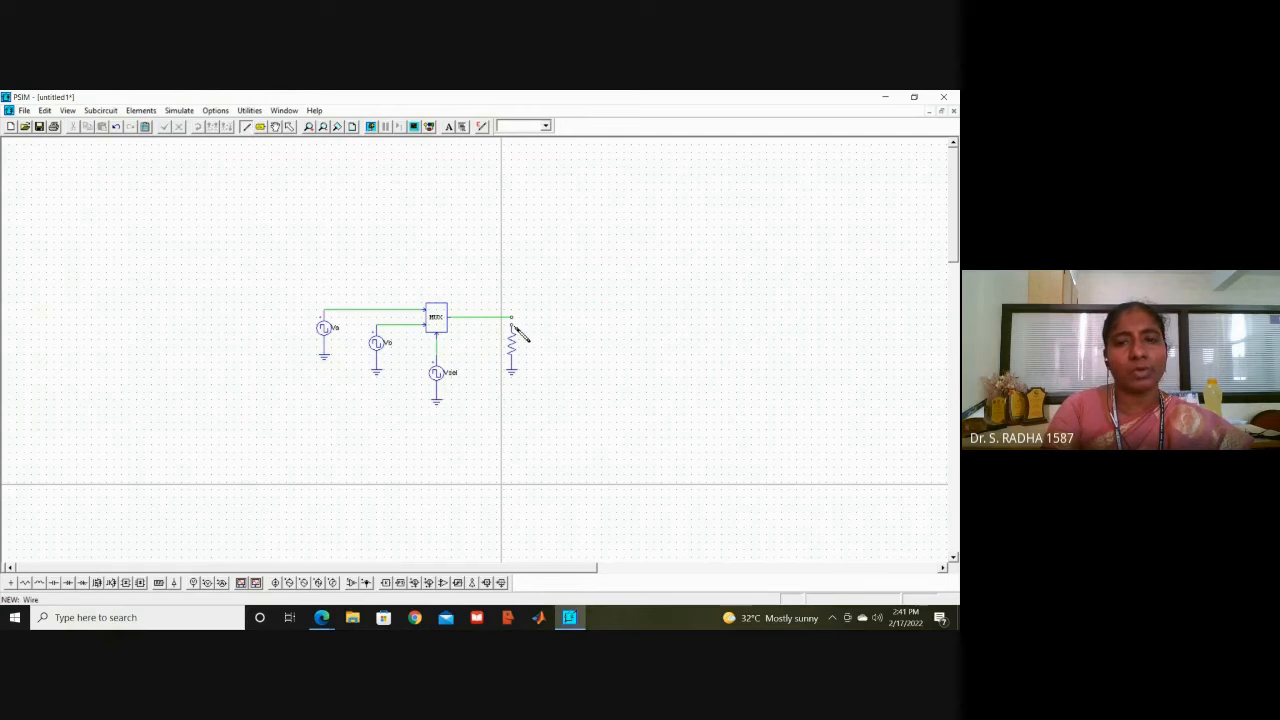
pyautogui.moveTo(512, 325); pyautogui.dragTo(512, 317)
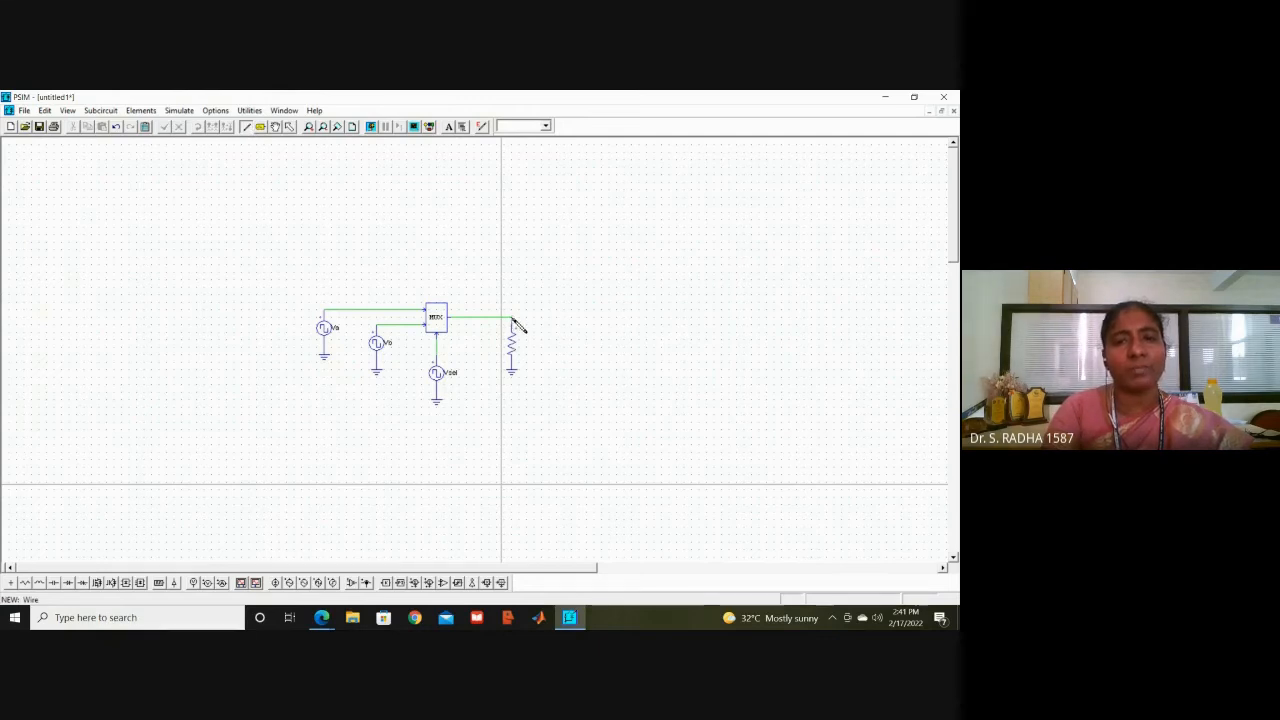
pyautogui.press('Escape')
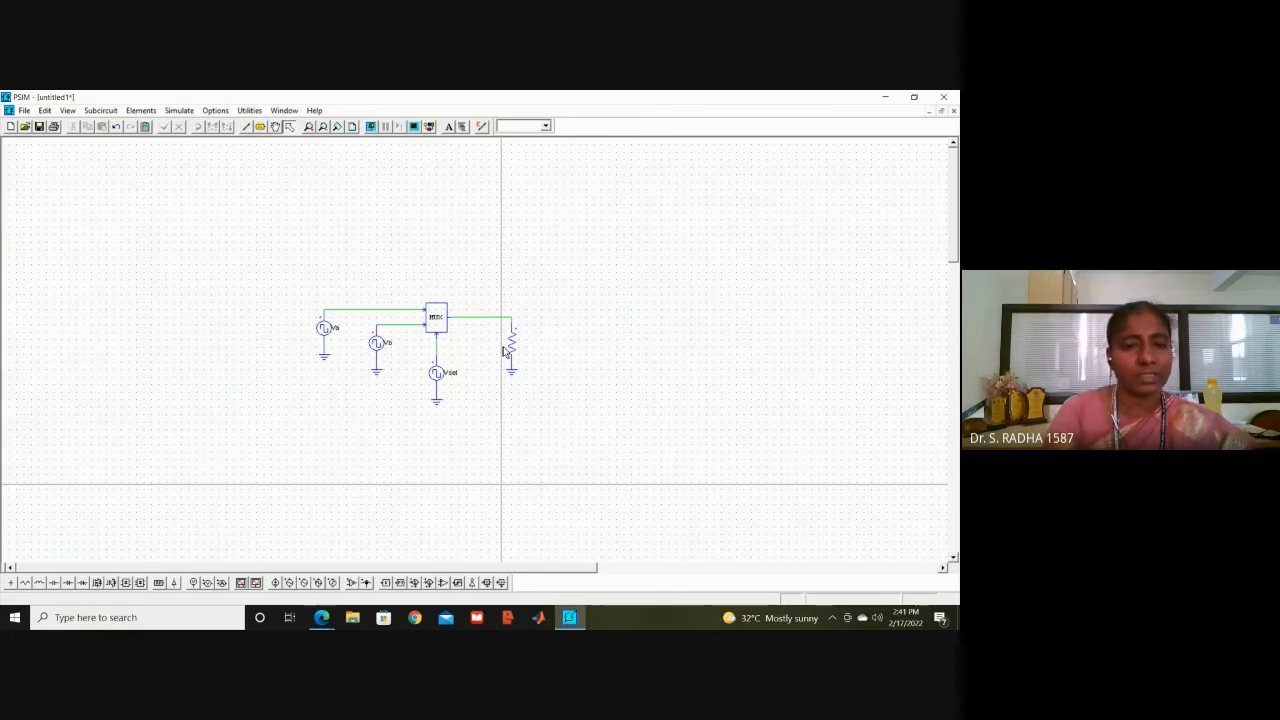
# - Place node-to-ground voltage probes on both data input wires and the output wire, plus one beside the select input wire
pyautogui.click(195, 583)
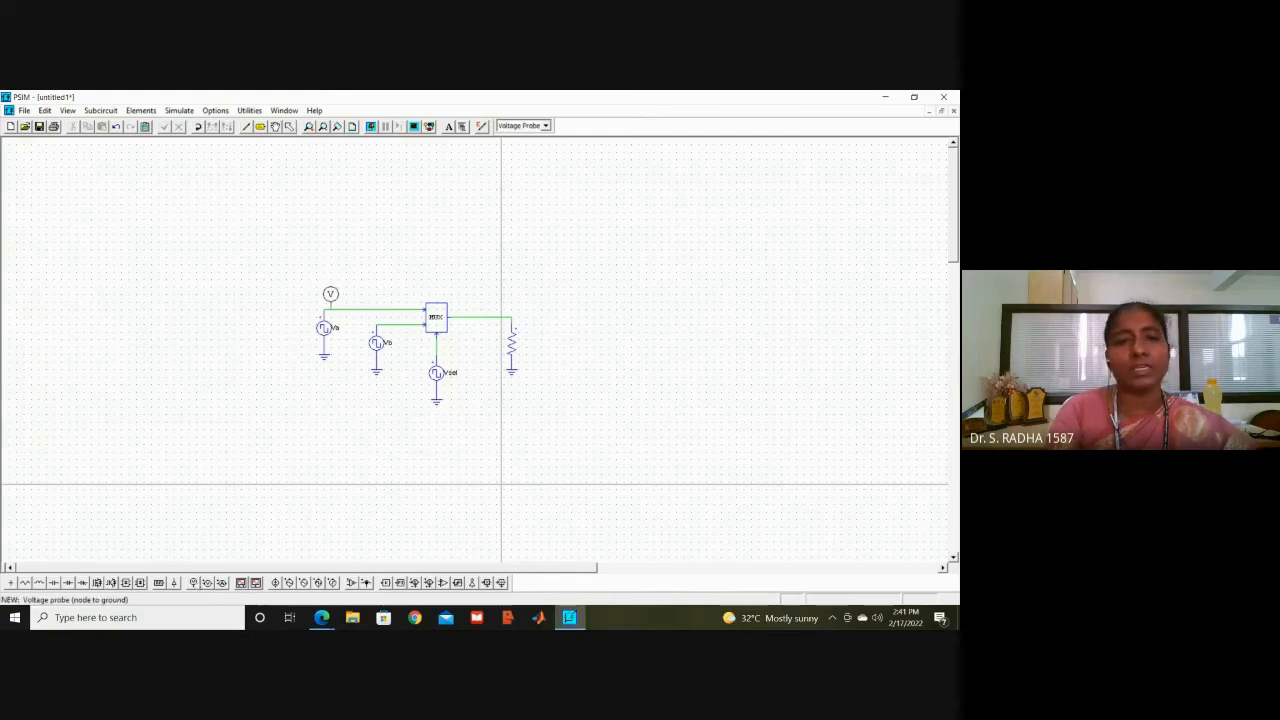
pyautogui.click(331, 294)
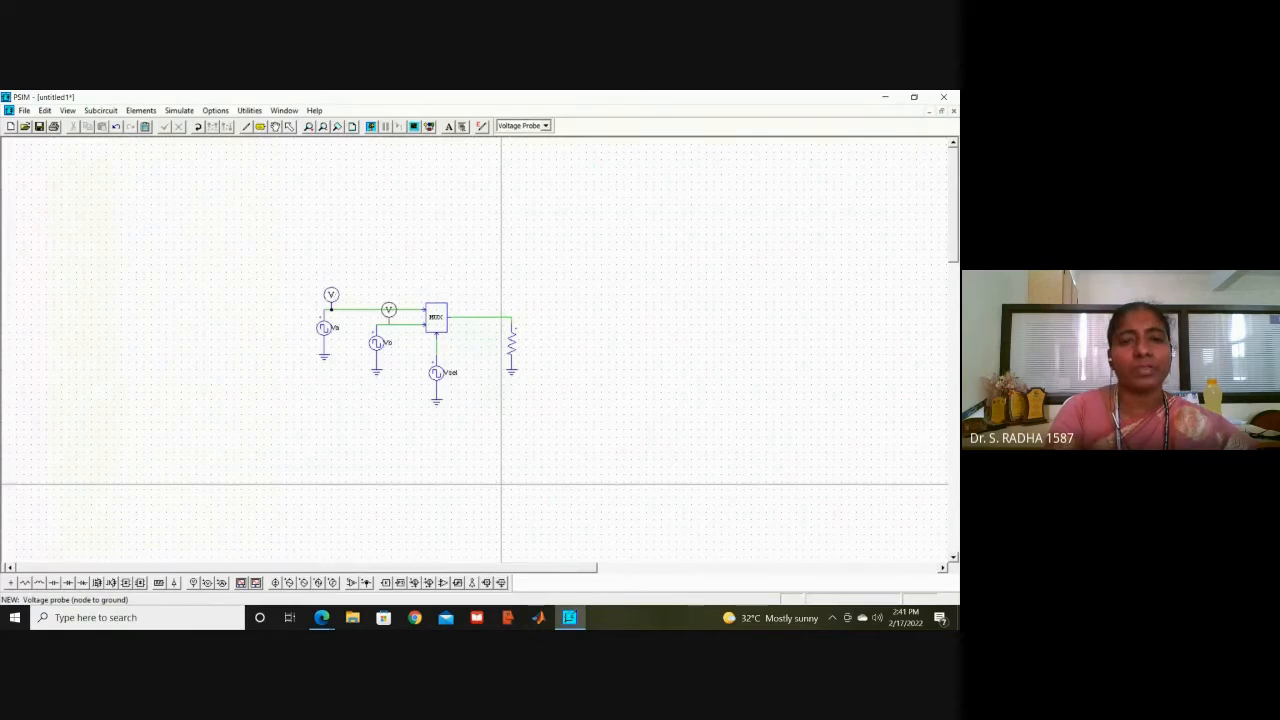
pyautogui.click(391, 309)
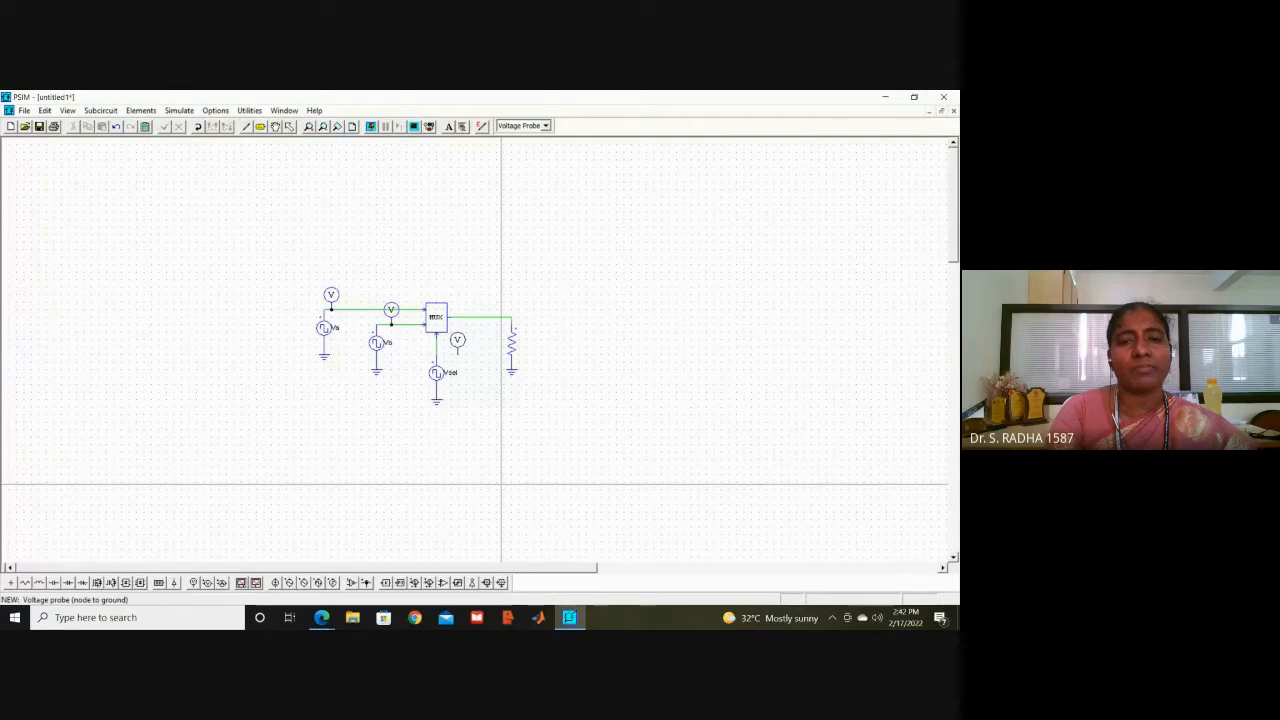
pyautogui.click(458, 340)
pyautogui.click(475, 301)
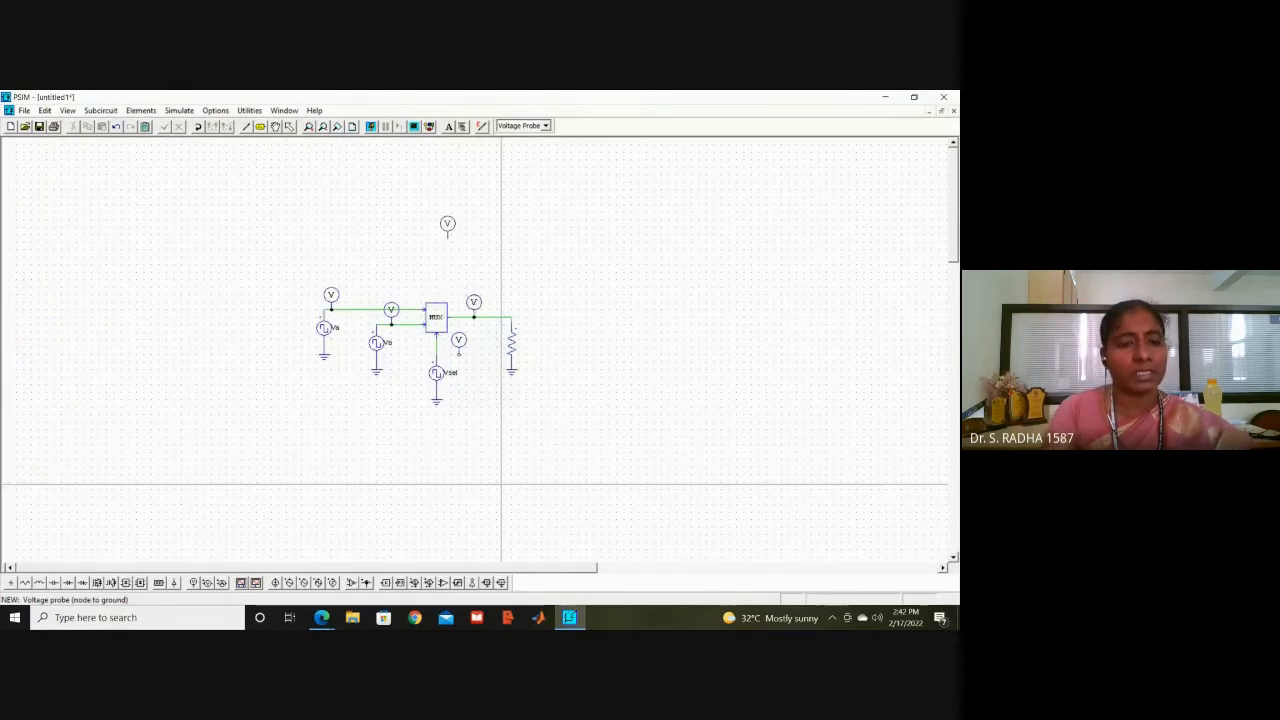
pyautogui.press('Escape')
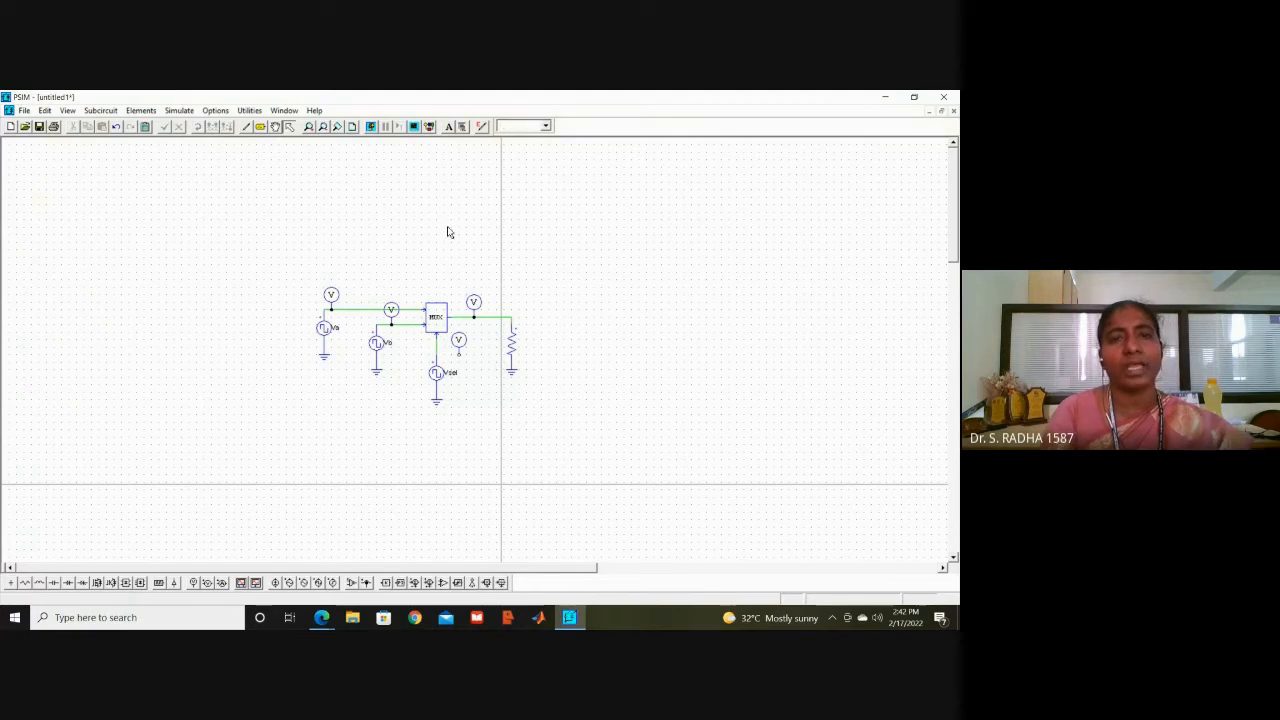
# - Wire the voltage probe beside the select input to the wire between the Vsel source and the multiplexer
pyautogui.click(247, 128)
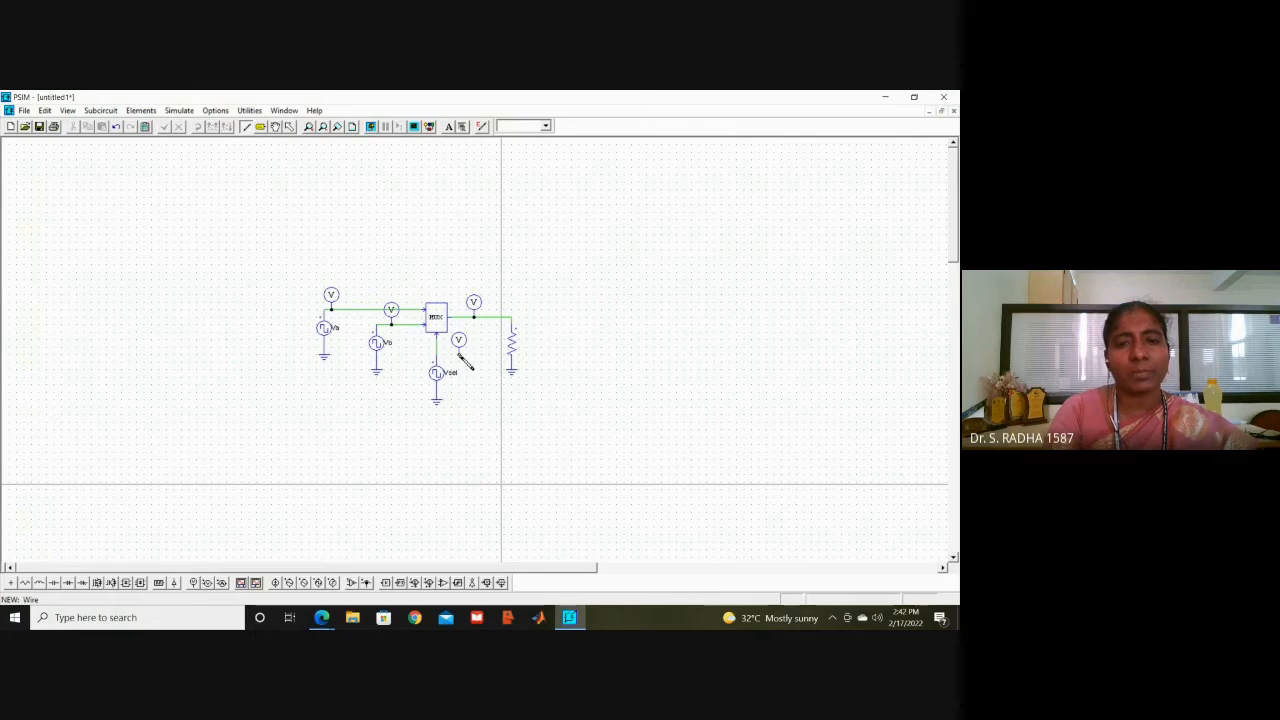
pyautogui.moveTo(458, 353); pyautogui.dragTo(436, 355)
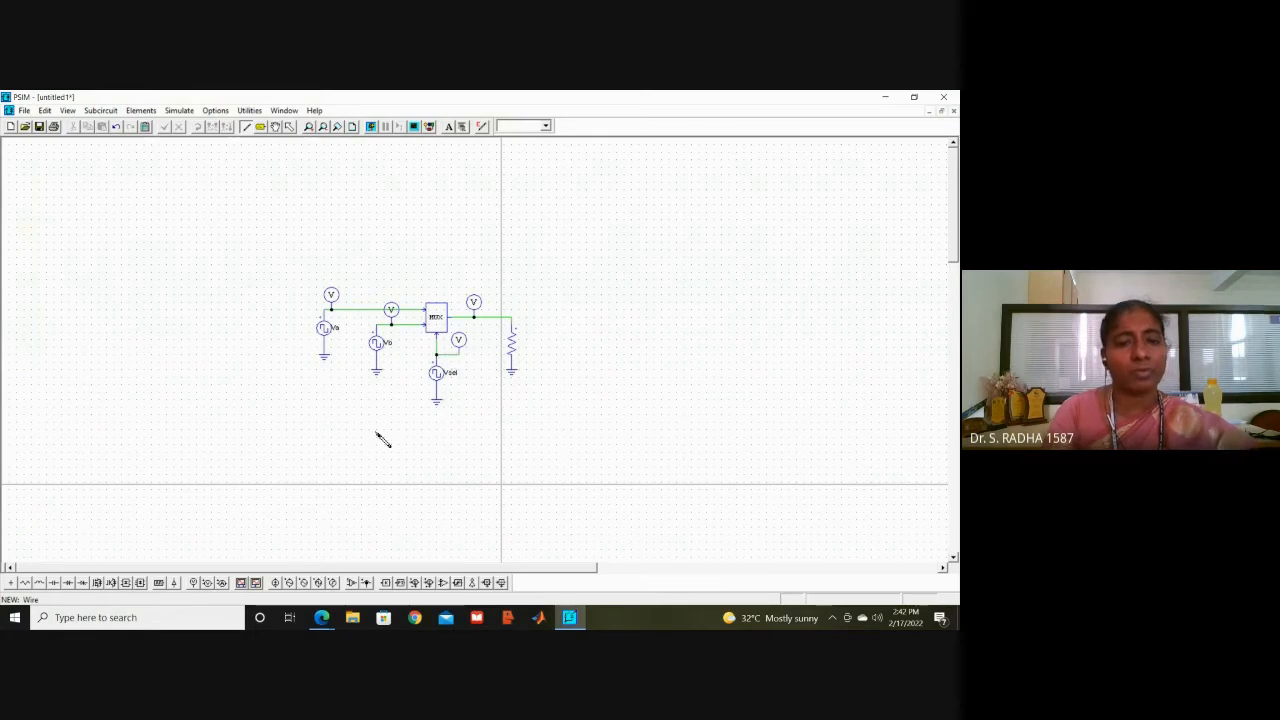
pyautogui.press('Escape')
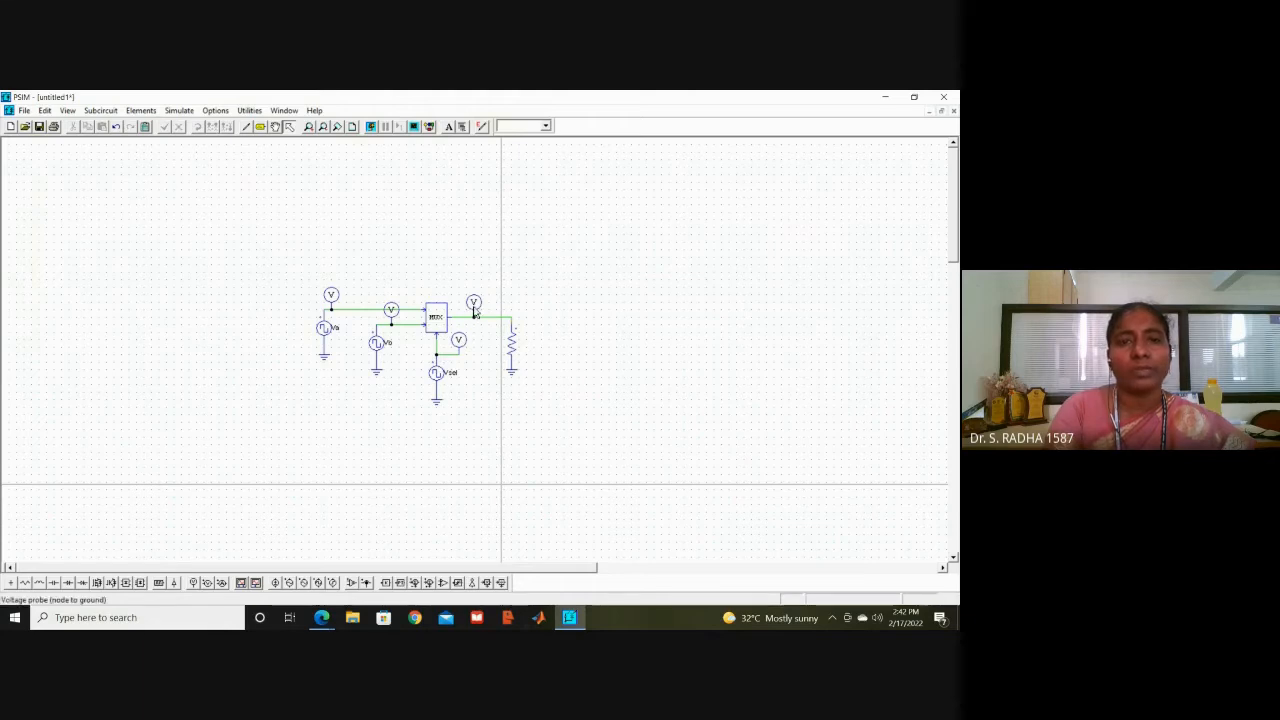
# - Name the voltage probe on the multiplexer's first data input wire Va
pyautogui.doubleClick(331, 298)
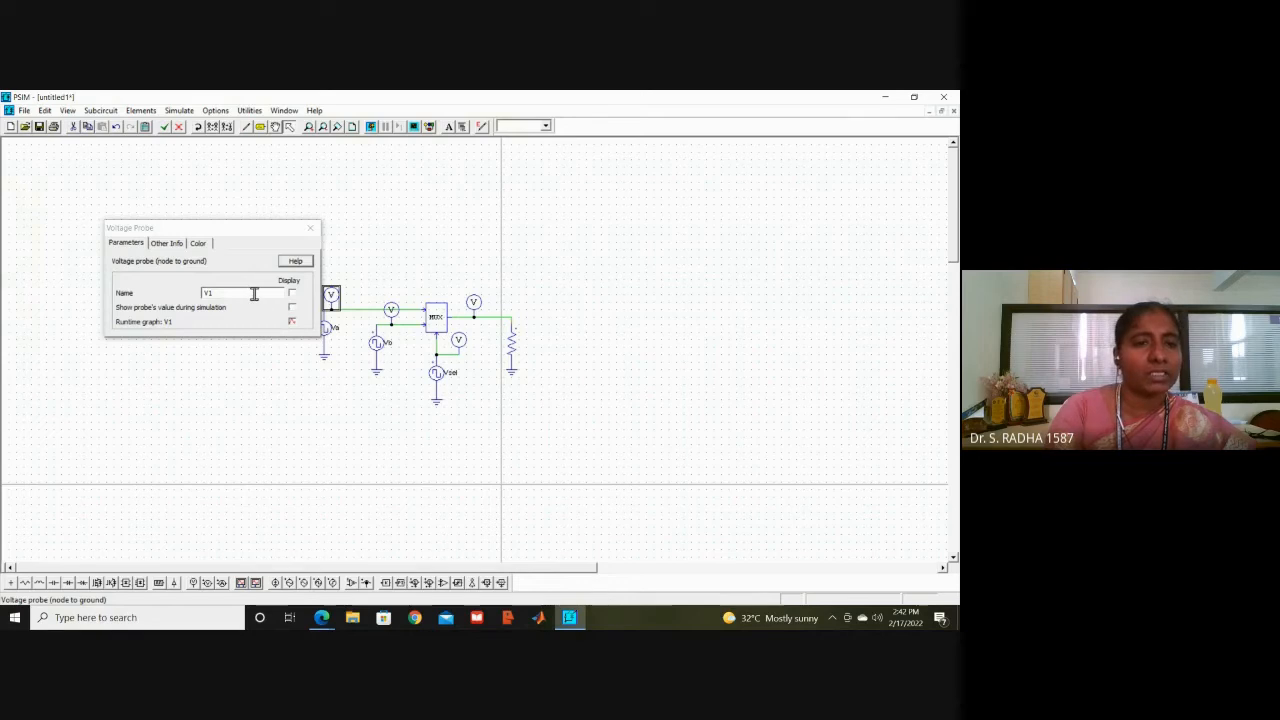
pyautogui.press('BackSpace')
pyautogui.write('a')
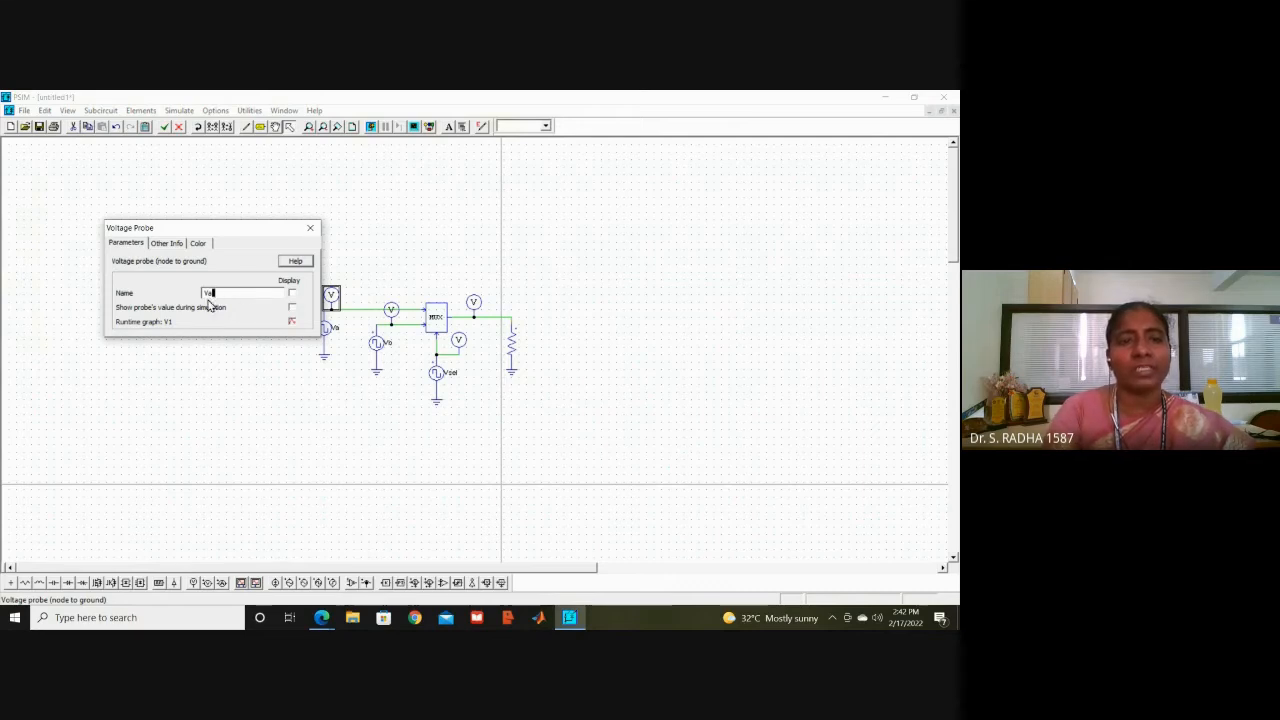
pyautogui.click(310, 228)
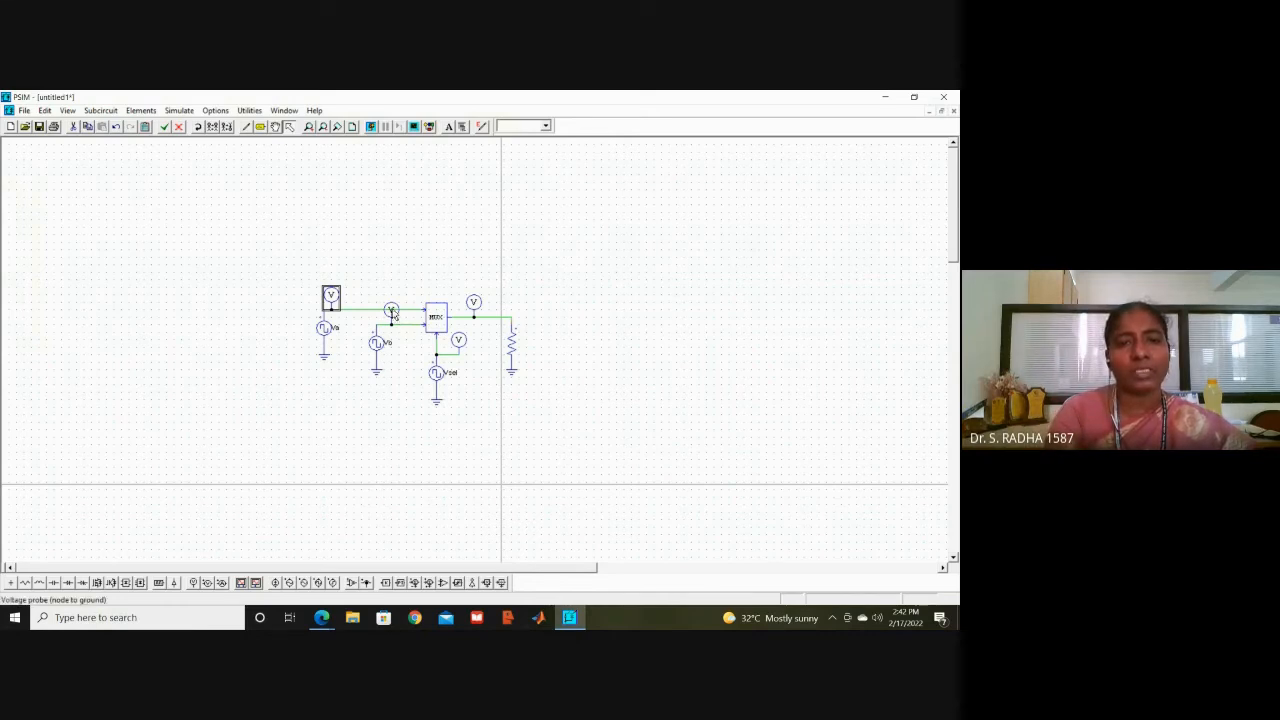
# - Name the voltage probe on the multiplexer's second data input wire Vb
pyautogui.click(391, 309)
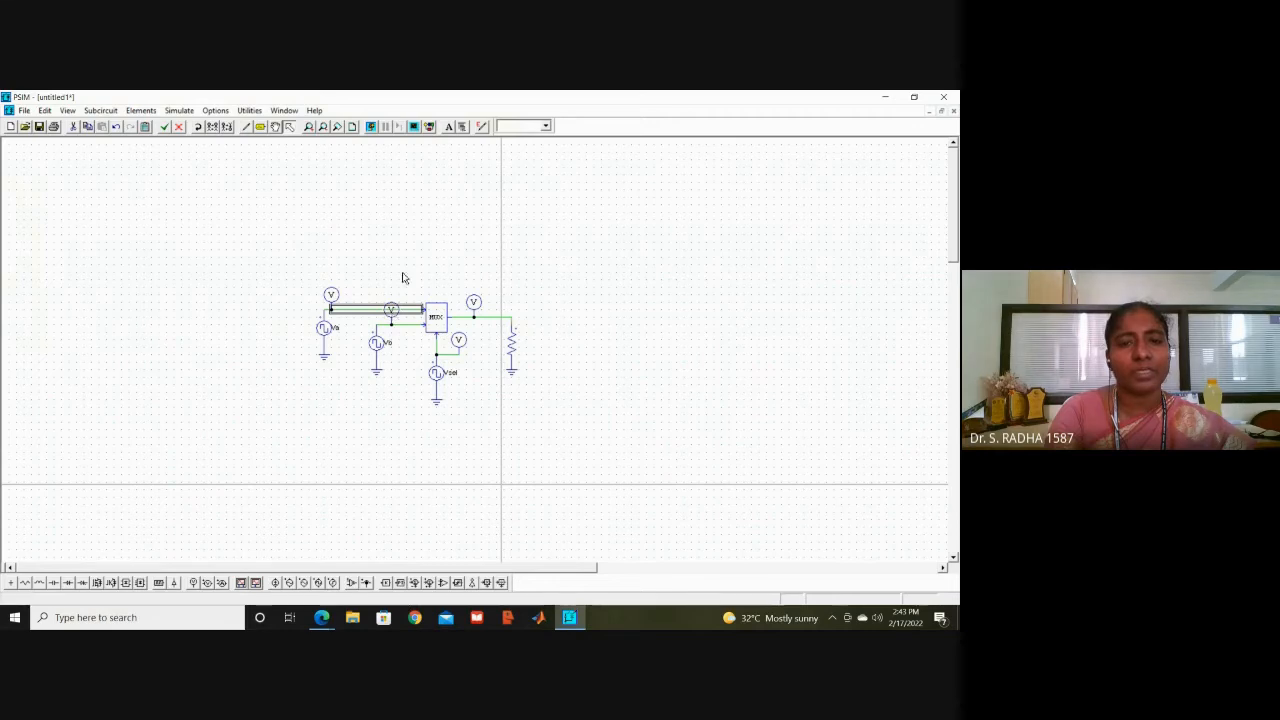
pyautogui.click(402, 272)
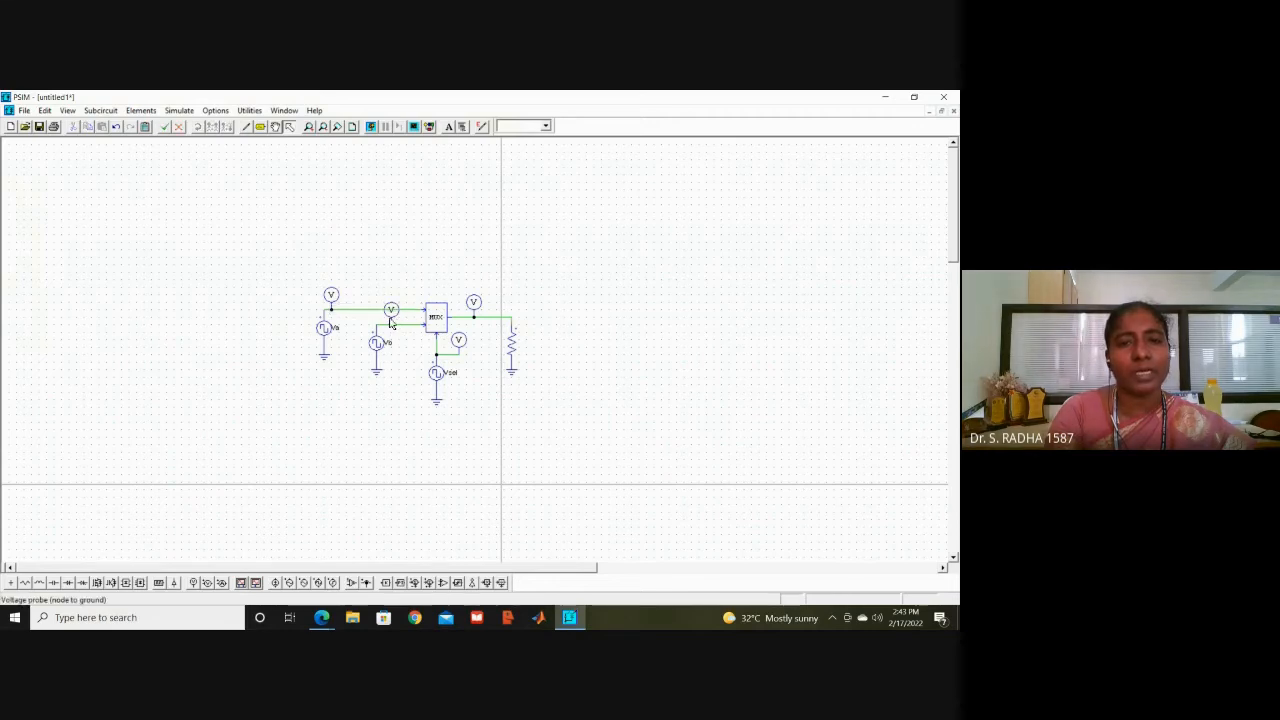
pyautogui.doubleClick(390, 316)
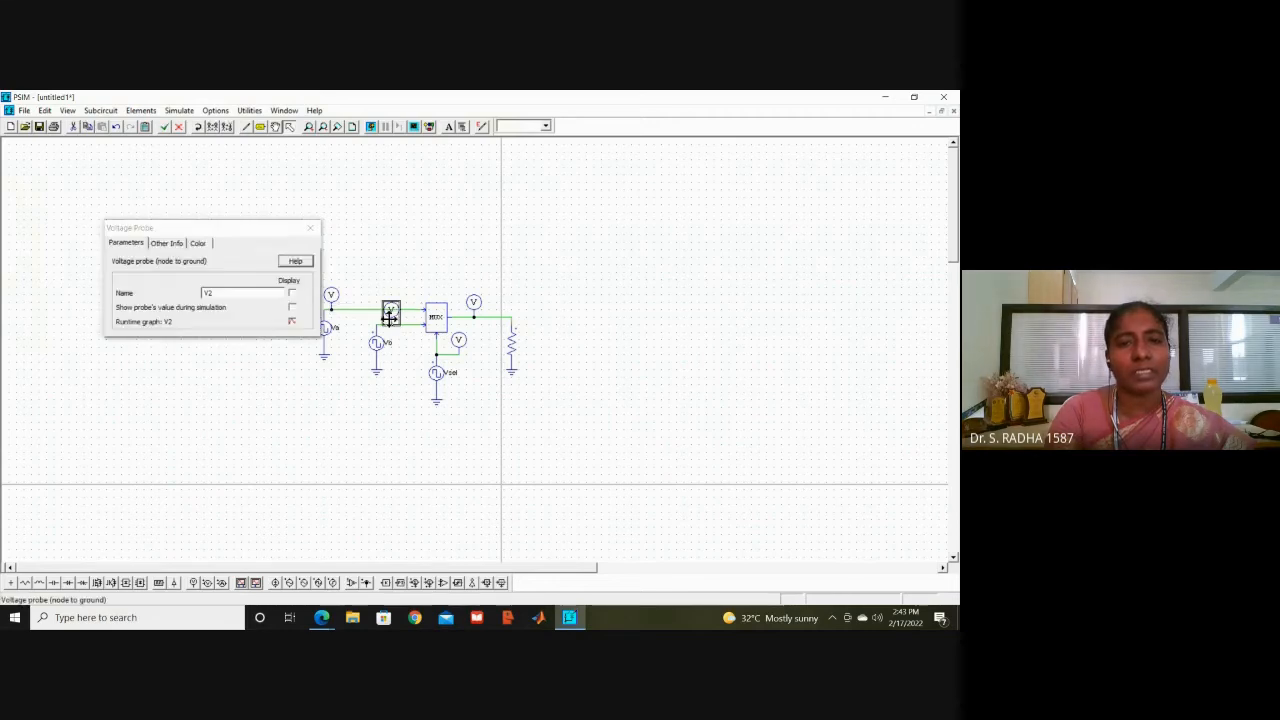
pyautogui.click(224, 291)
pyautogui.write('b')
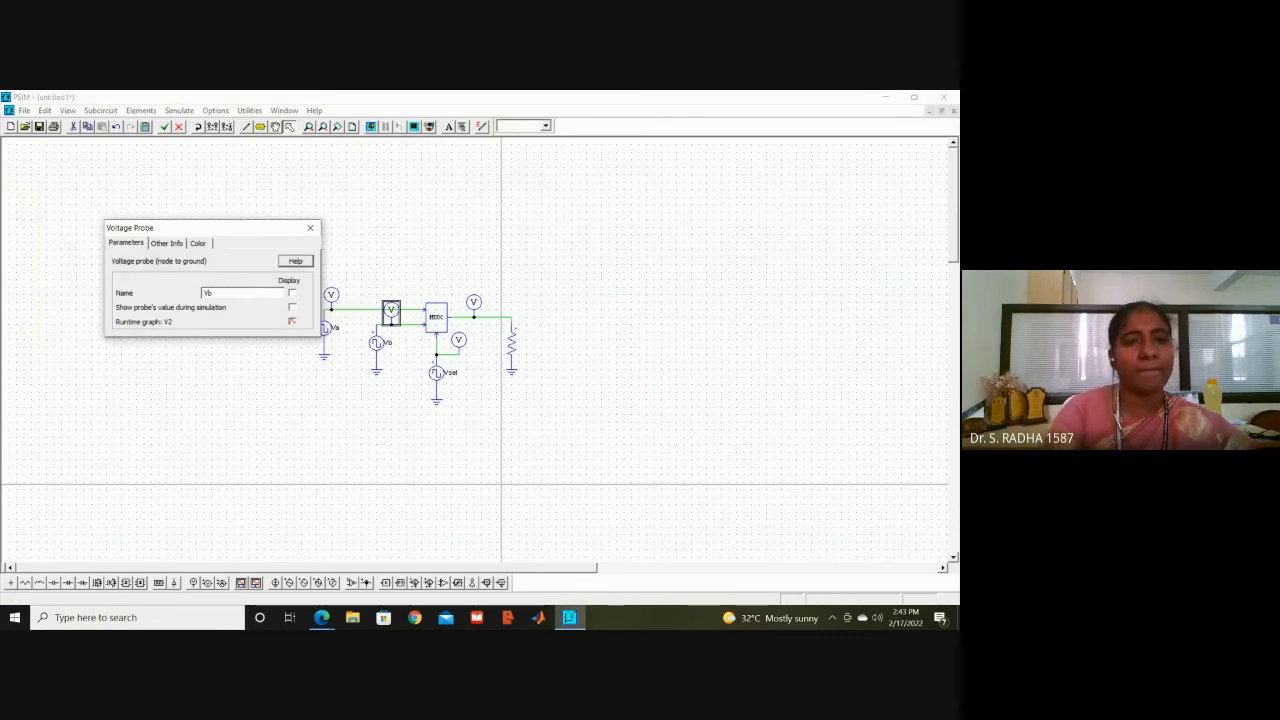
pyautogui.click(310, 230)
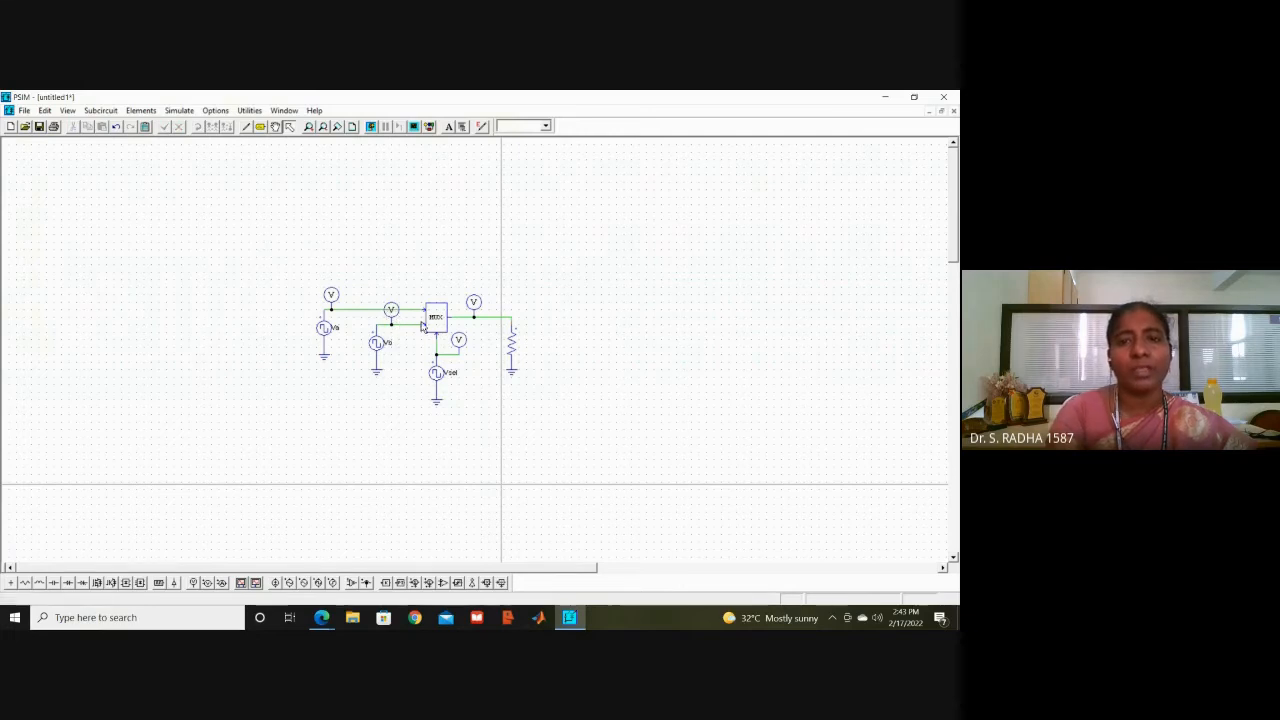
# - Name the voltage probe connected to the multiplexer's select input wire Vsel
pyautogui.click(456, 340)
pyautogui.doubleClick(456, 340)
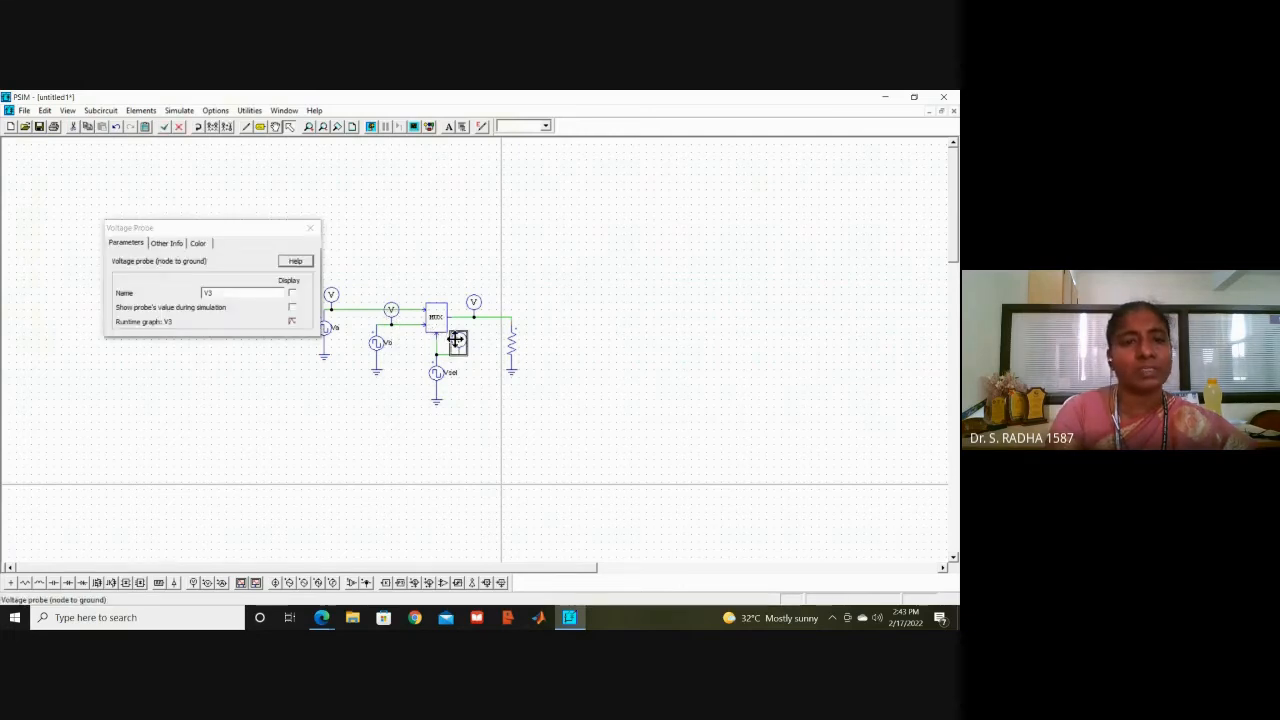
pyautogui.click(214, 290)
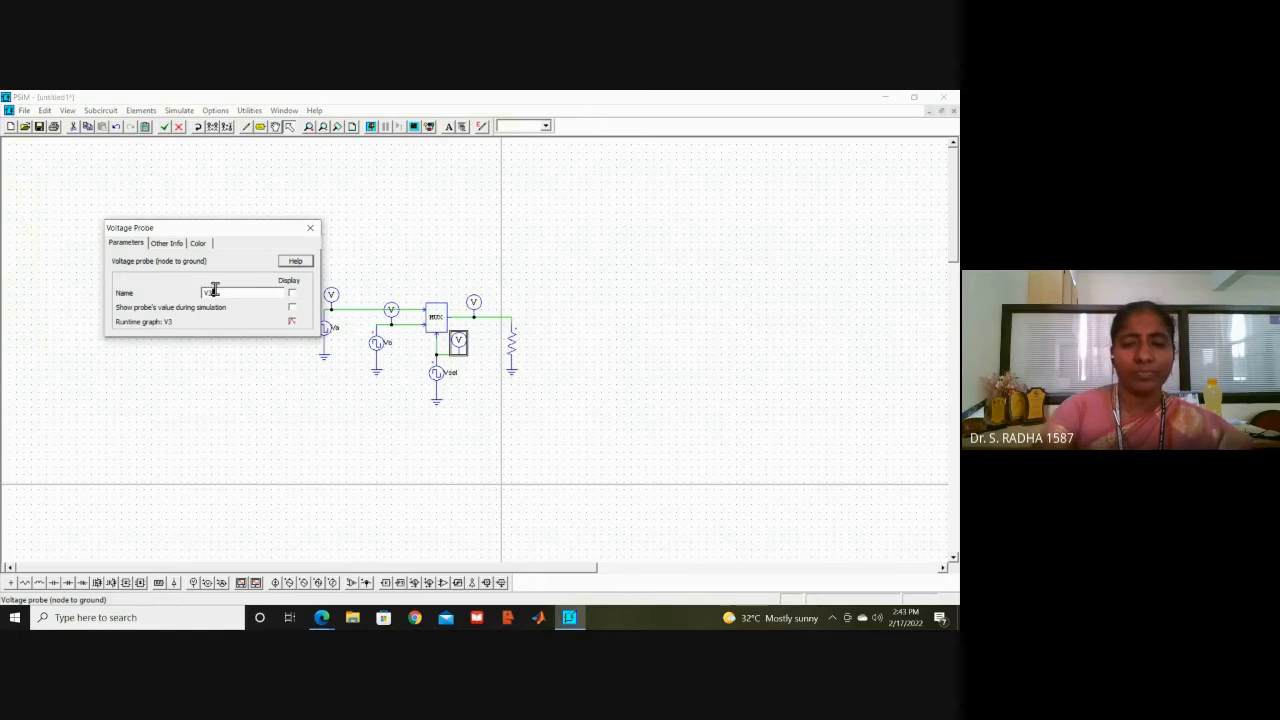
pyautogui.doubleClick(214, 292)
pyautogui.write('Vsel')
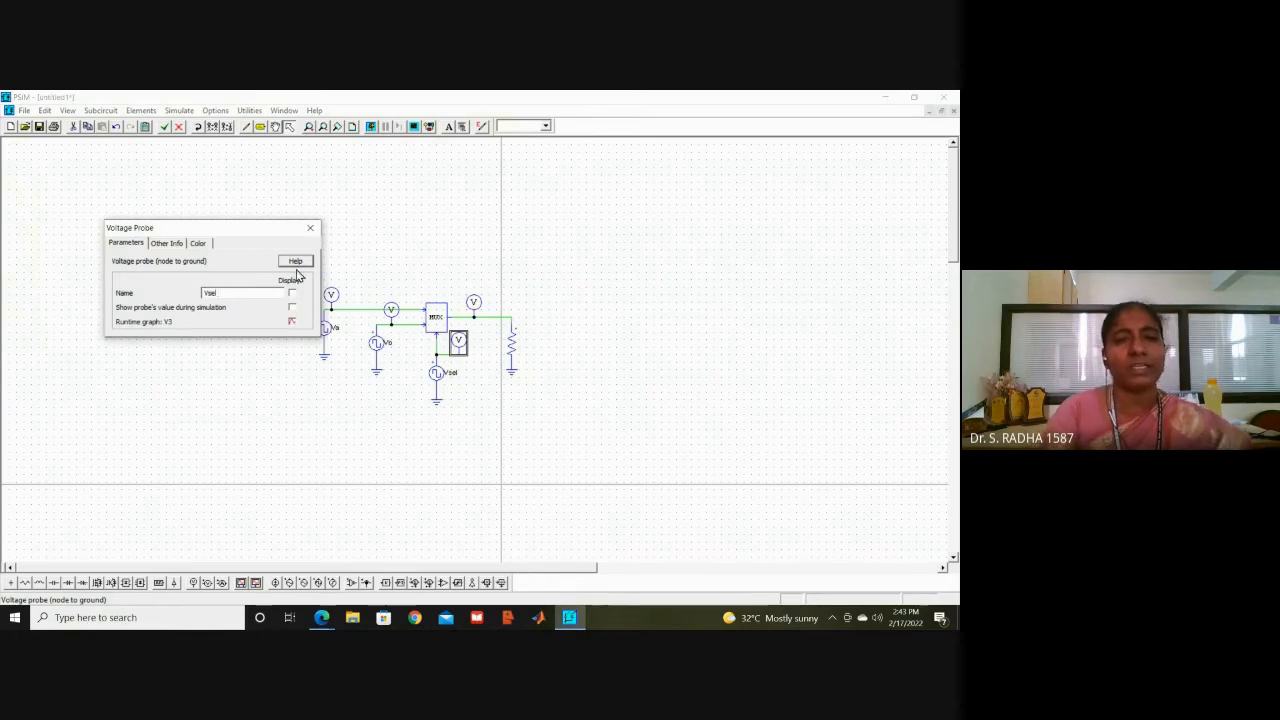
pyautogui.click(310, 228)
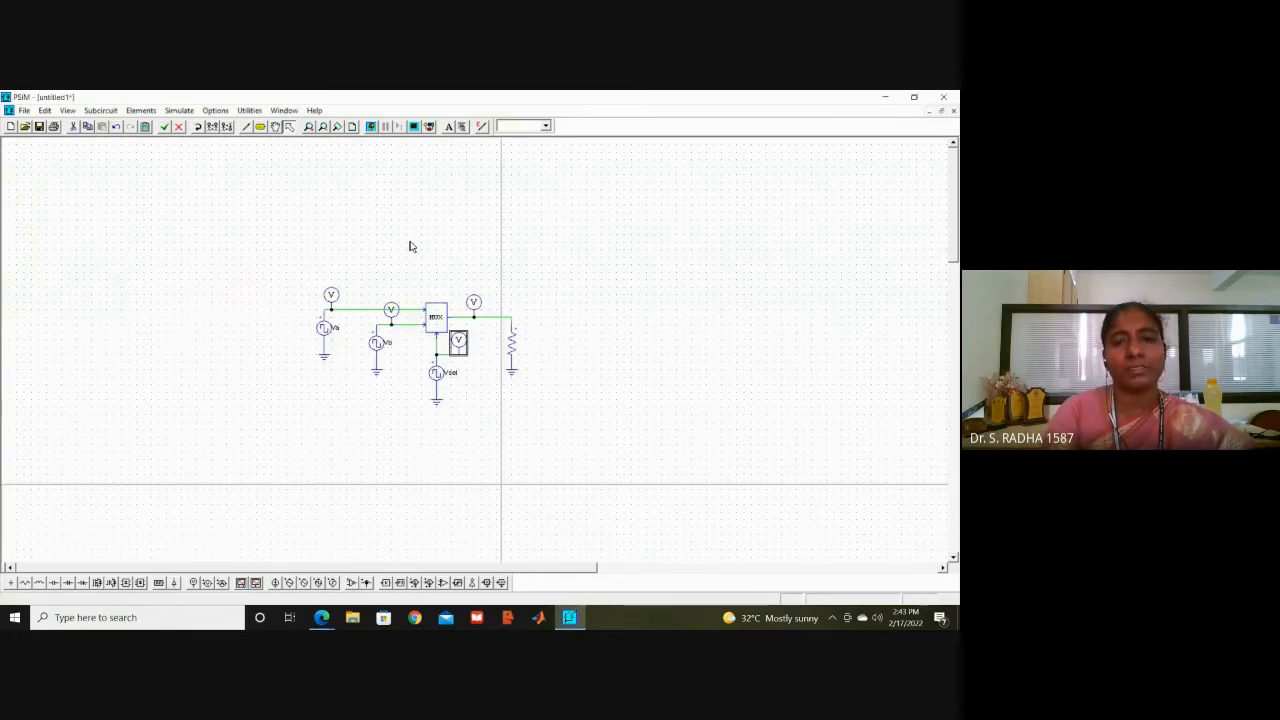
pyautogui.click(409, 246)
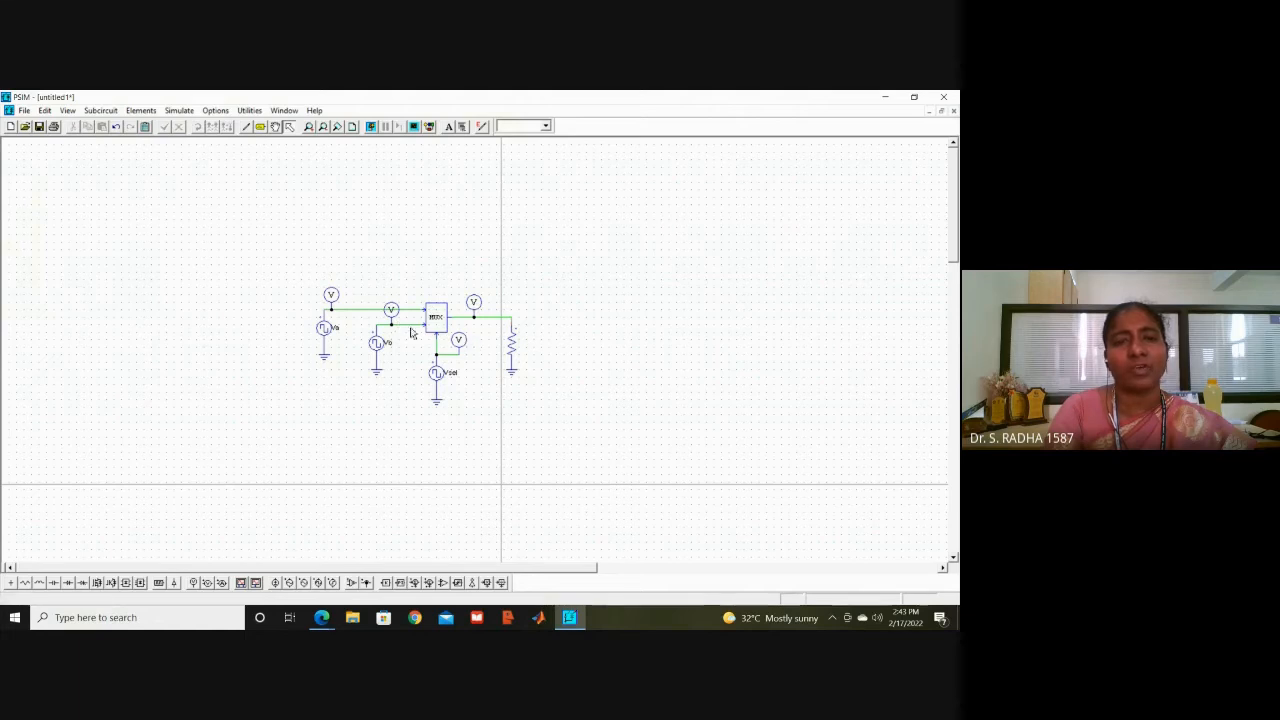
# - Check the parameters of the output voltage probe and of the load resistor
pyautogui.doubleClick(473, 302)
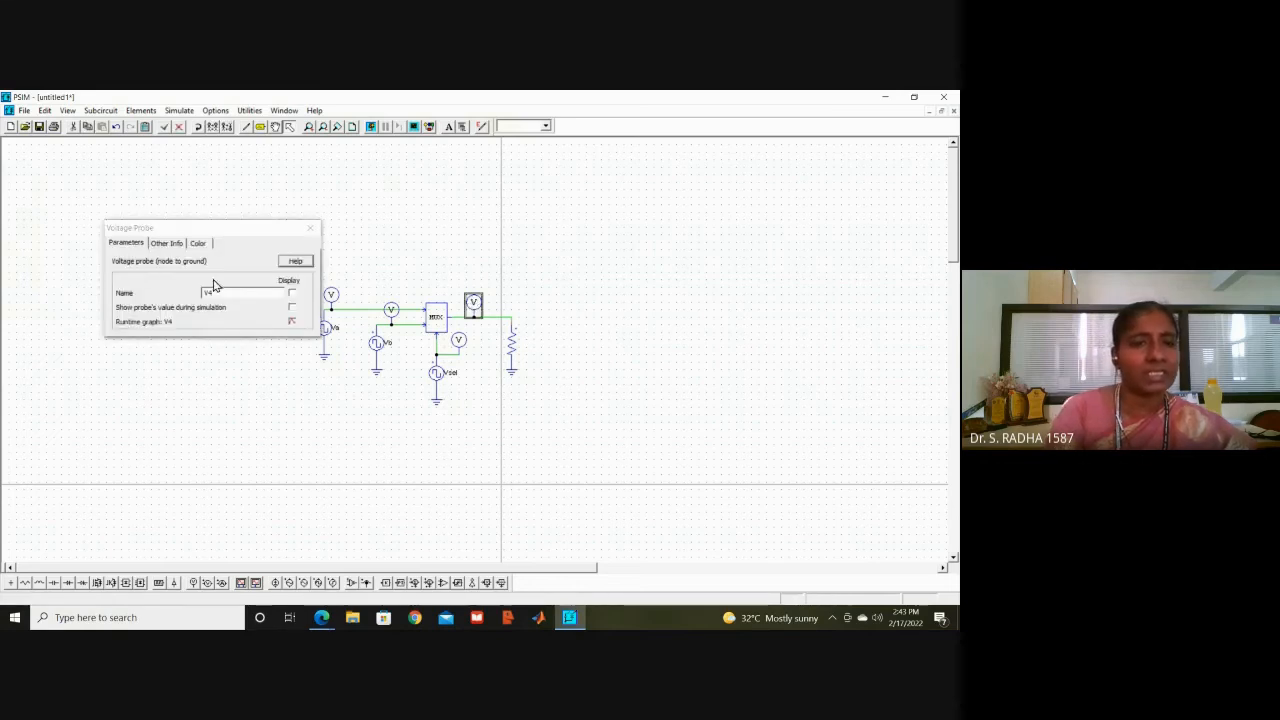
pyautogui.click(310, 228)
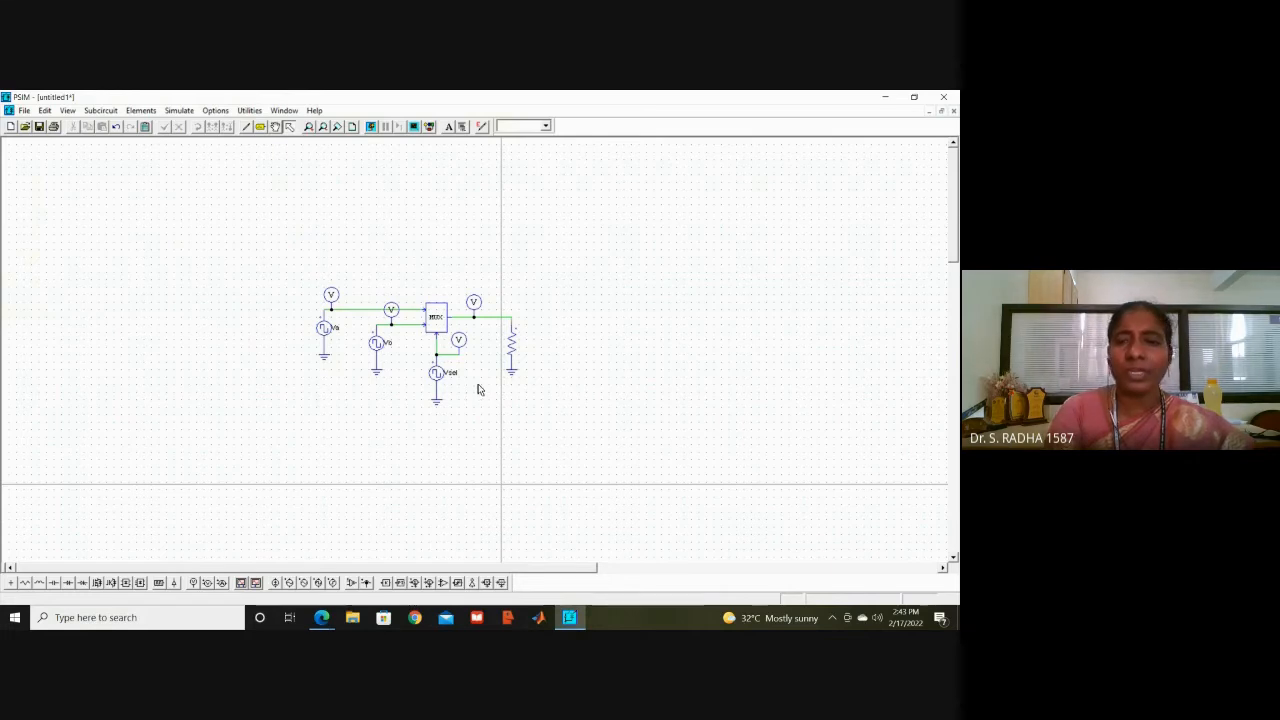
pyautogui.doubleClick(511, 345)
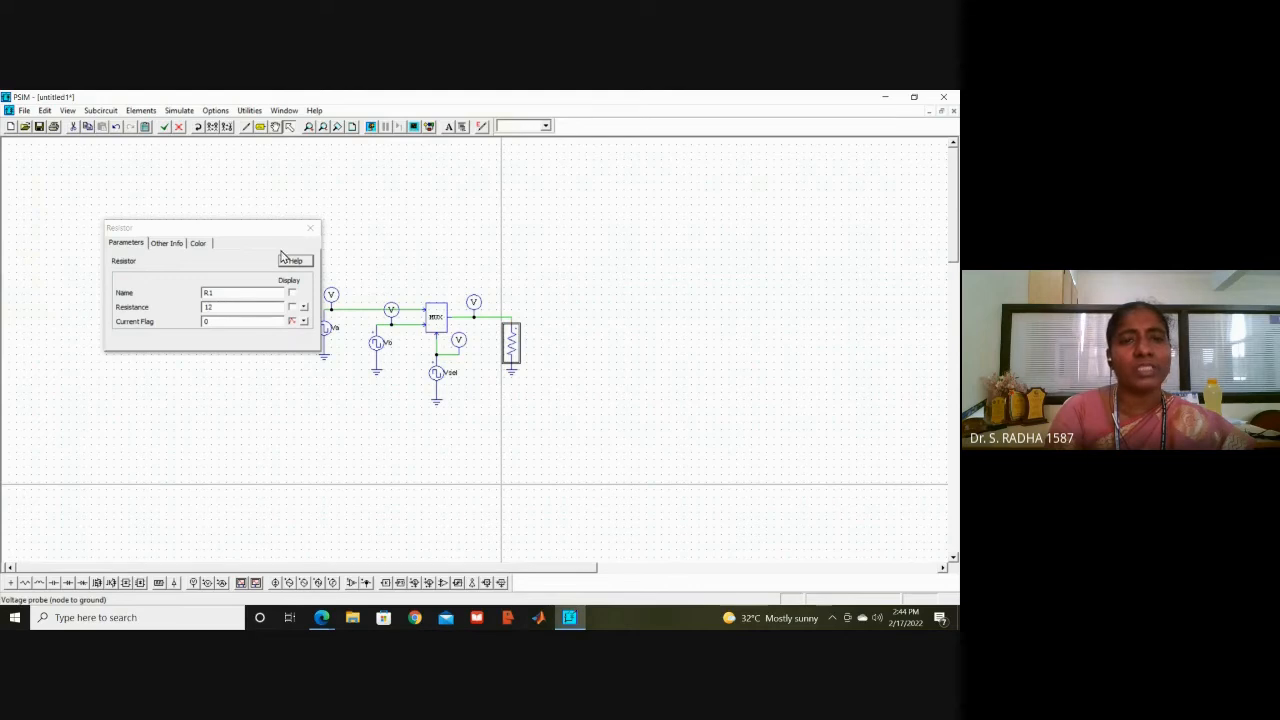
pyautogui.click(309, 228)
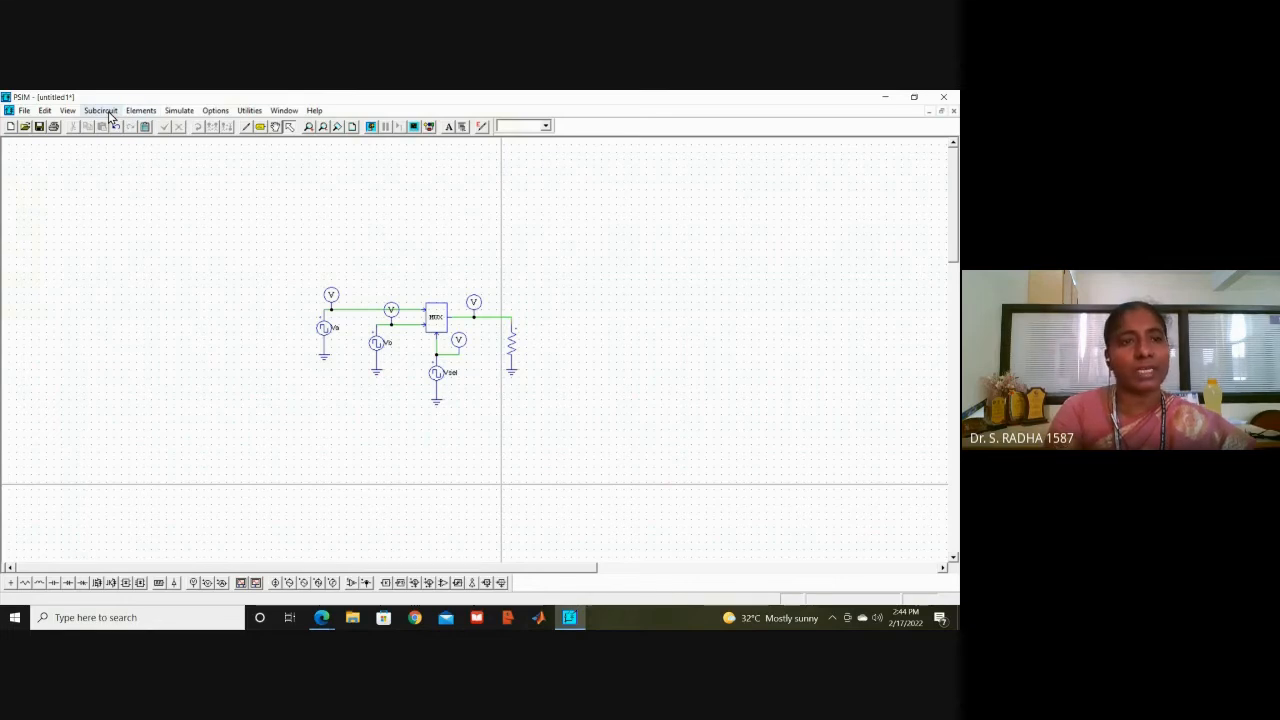
# - Place a Simulation Control element to the left of the circuit and set its total time to 0.001
pyautogui.click(179, 112)
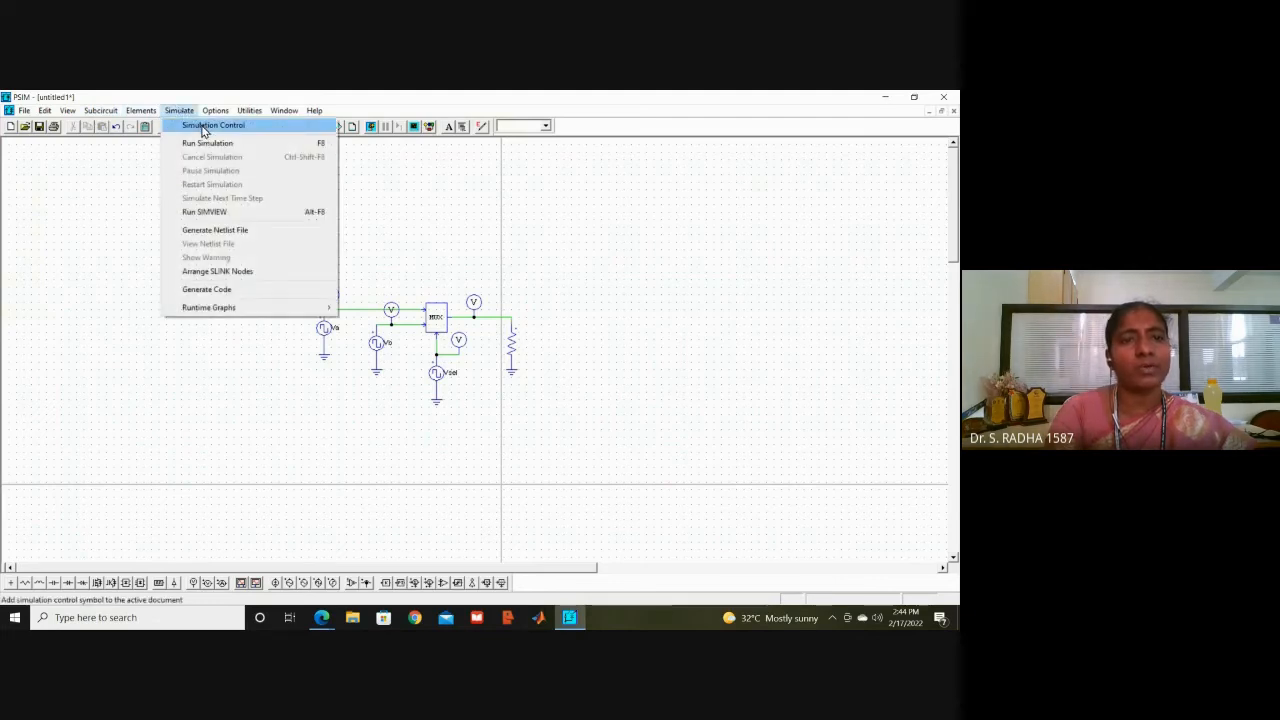
pyautogui.click(203, 128)
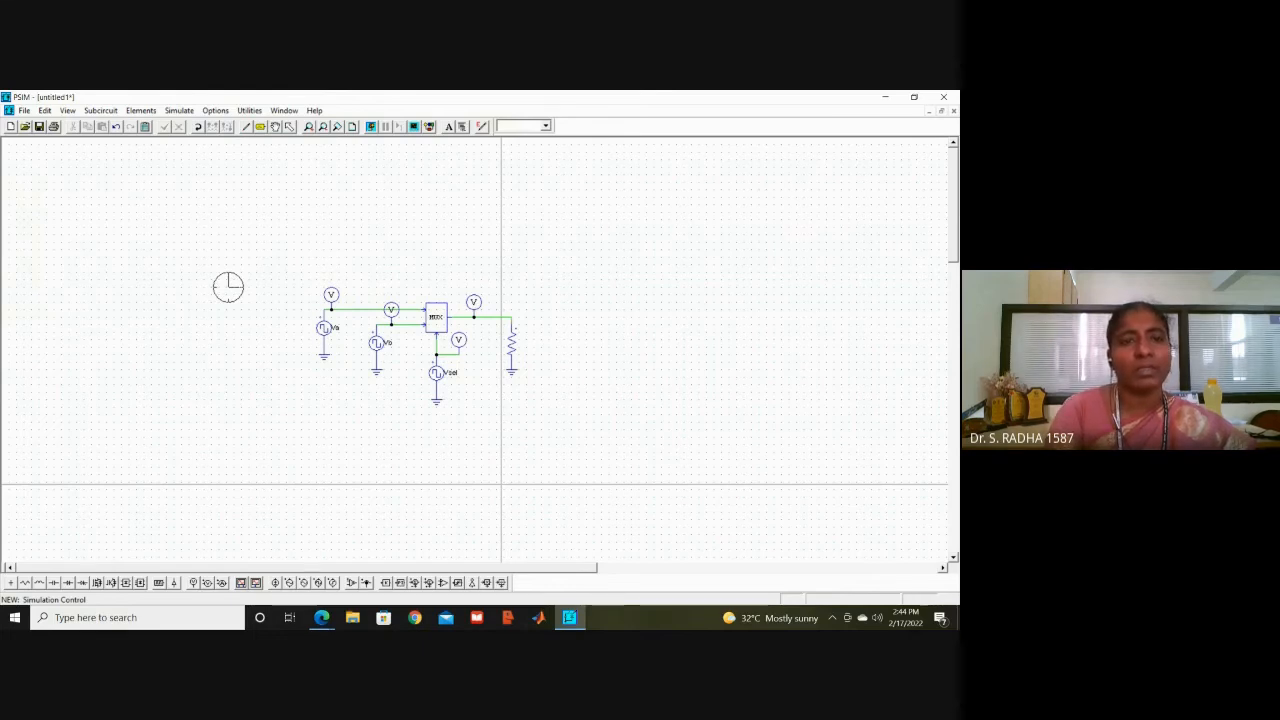
pyautogui.doubleClick(228, 287)
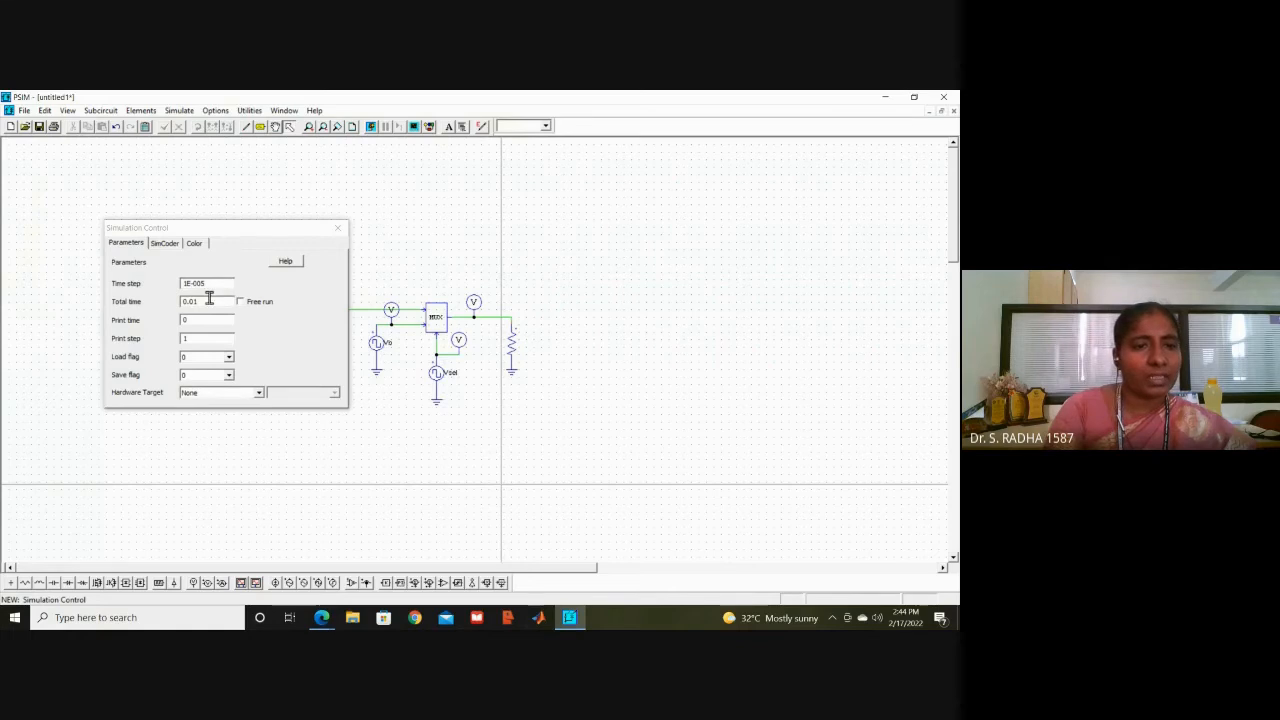
pyautogui.click(207, 302)
pyautogui.press('BackSpace')
pyautogui.write('0')
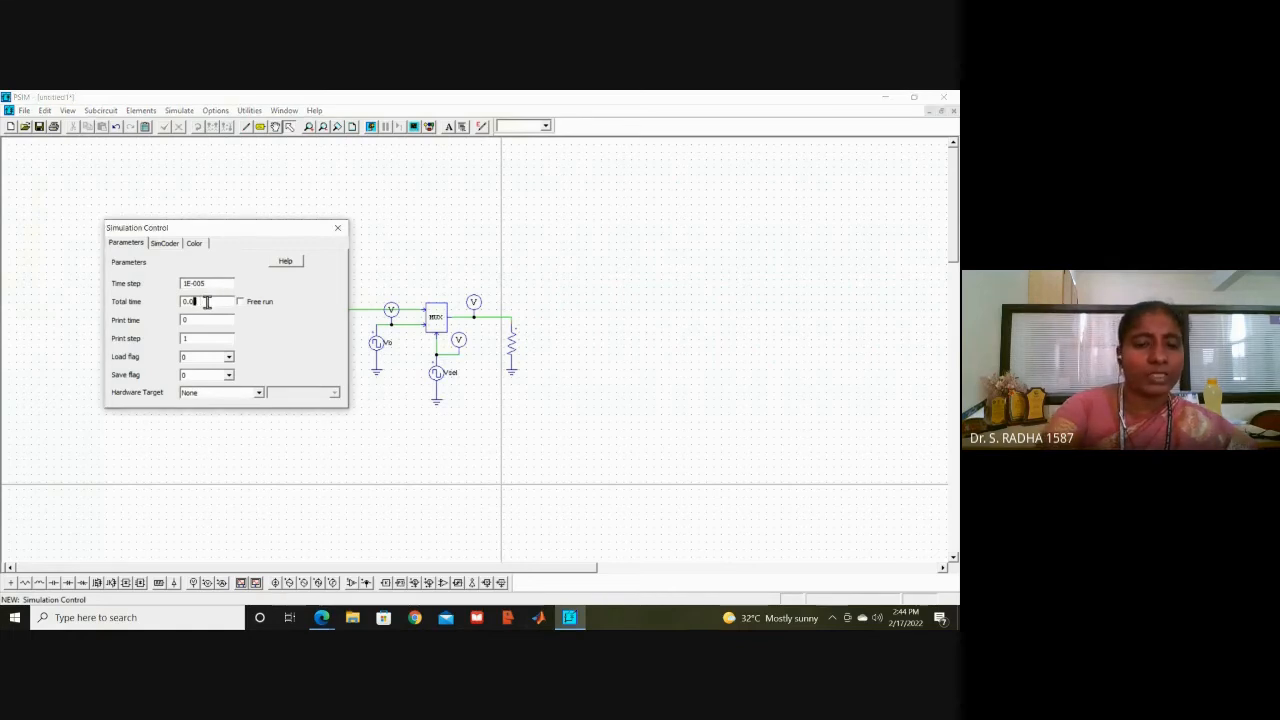
pyautogui.write('1')
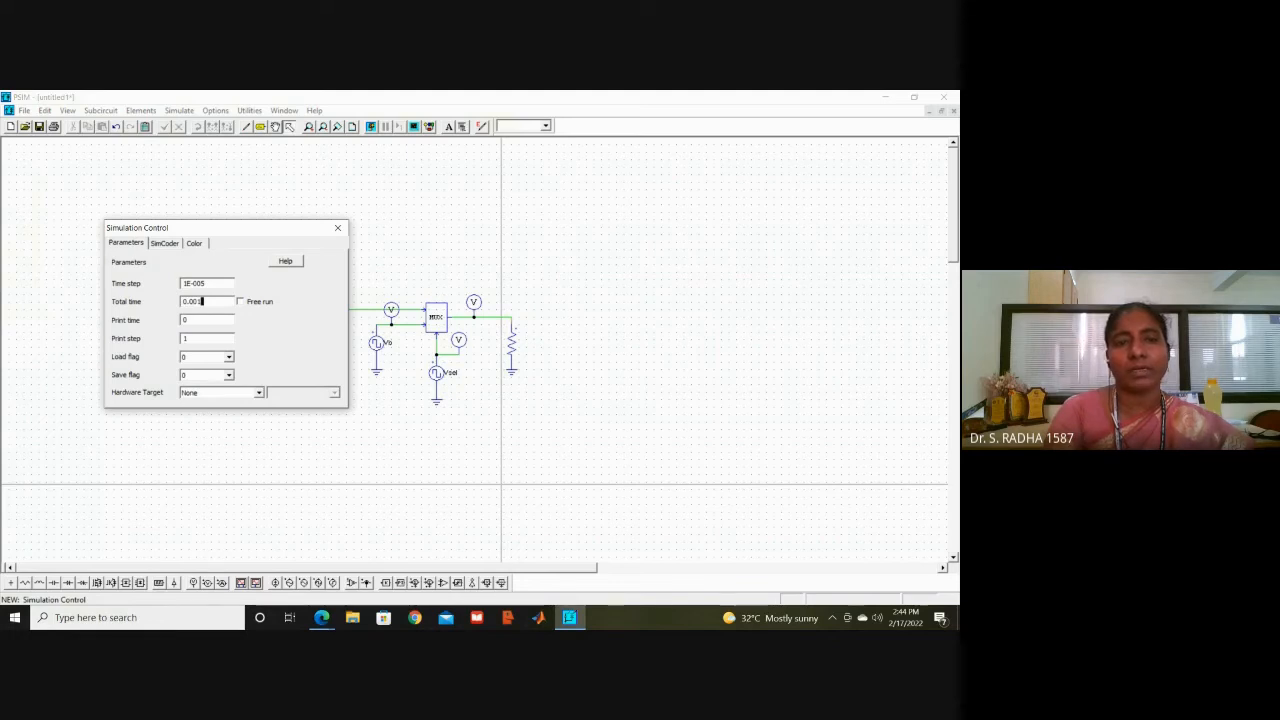
pyautogui.click(339, 229)
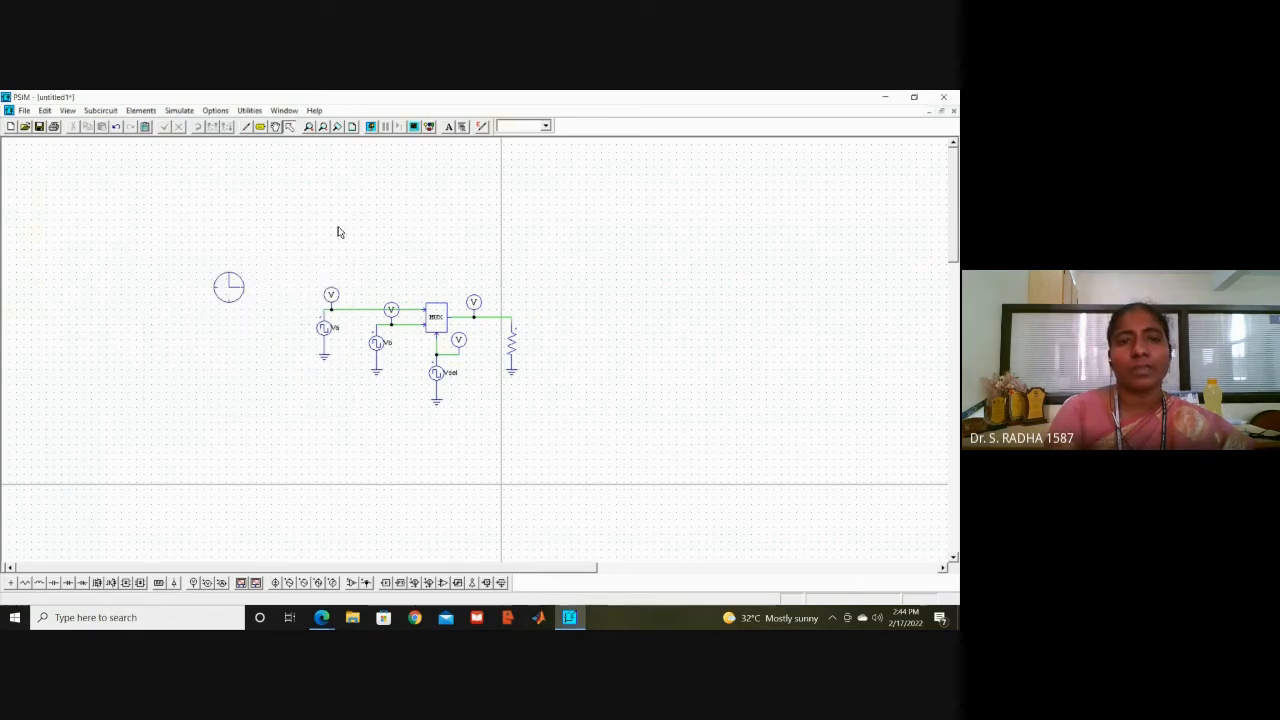
# - Run the simulation and plot the output probe's V4 curve in Simview
pyautogui.click(370, 130)
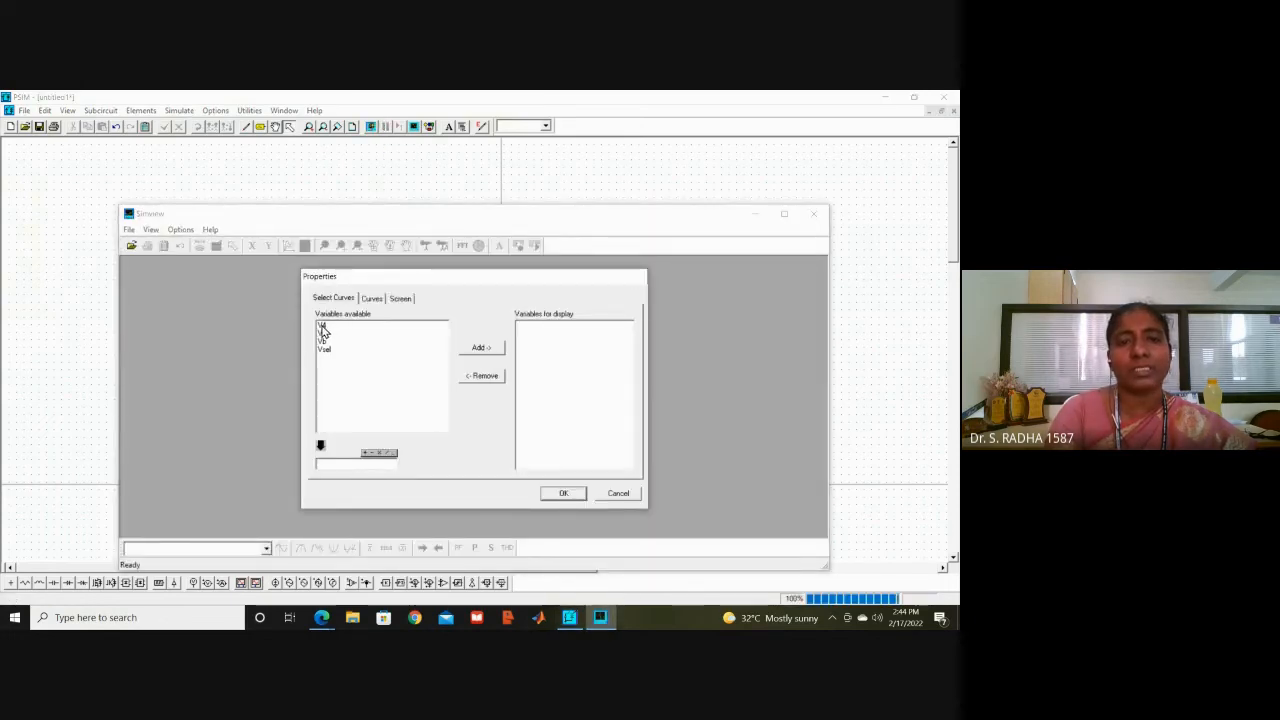
pyautogui.click(321, 326)
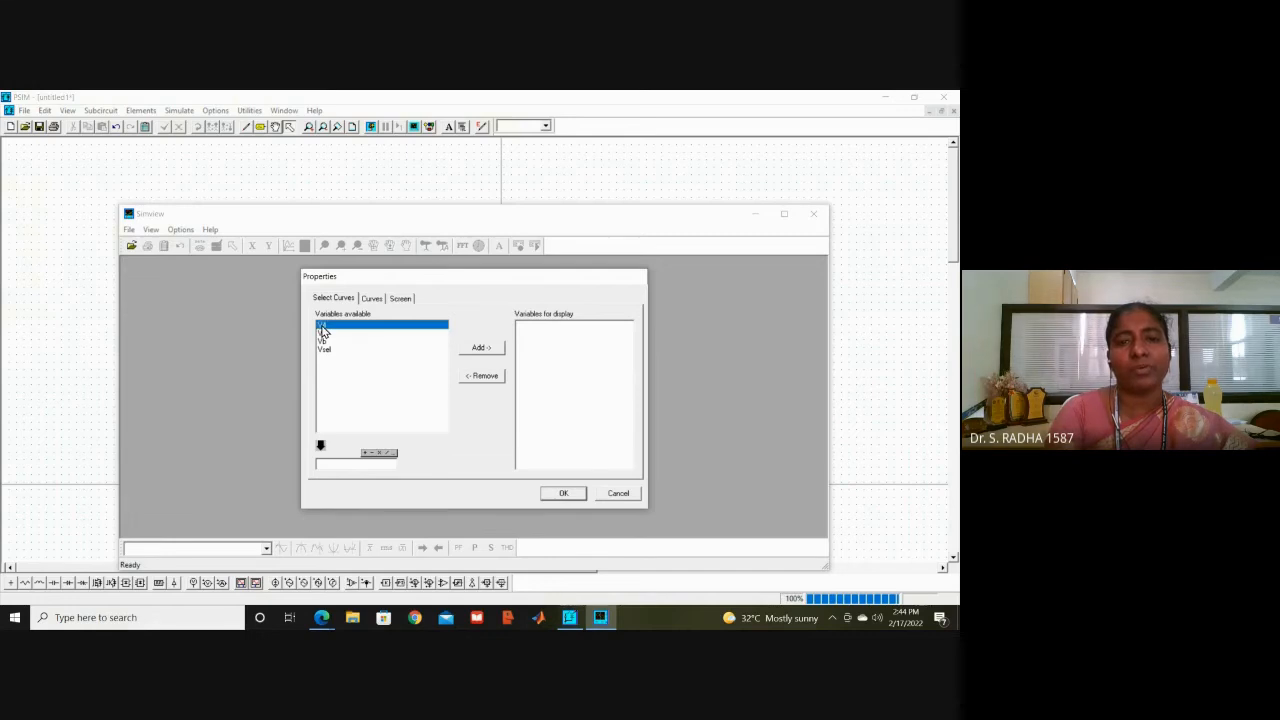
pyautogui.click(481, 348)
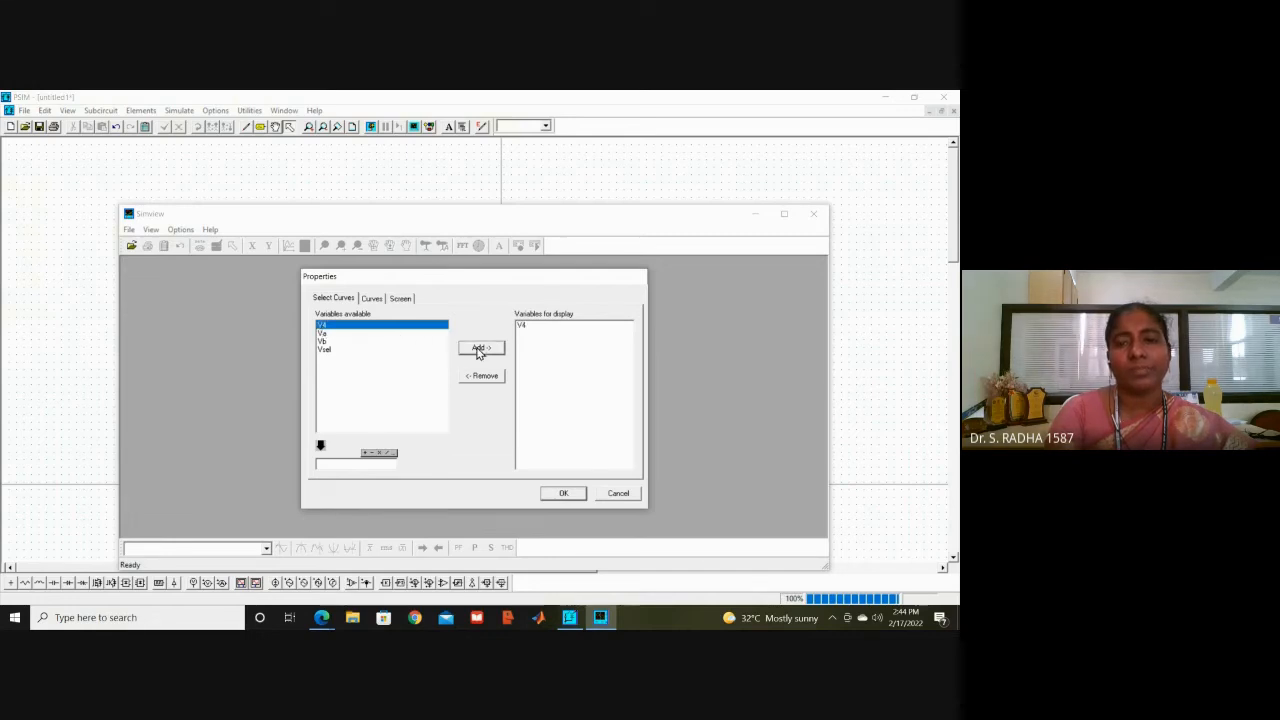
pyautogui.click(574, 494)
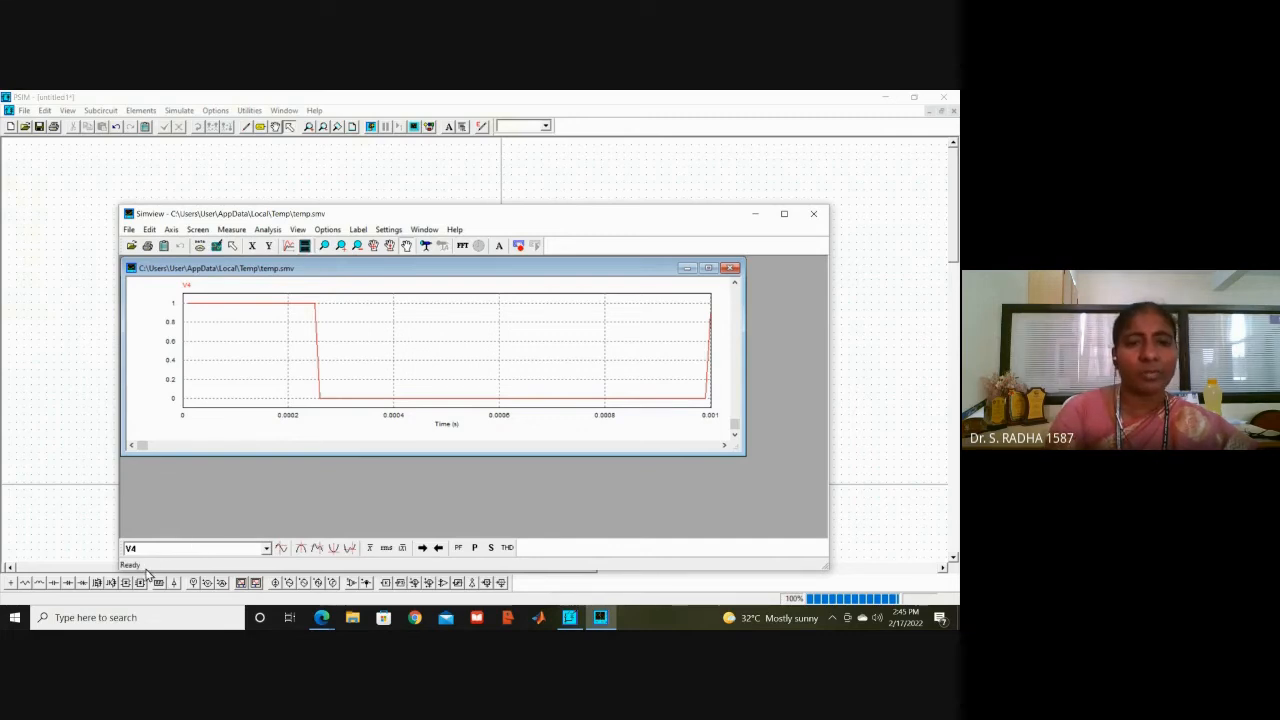
# - Add two more plot screens beneath the V4 curve, one showing Va and the other showing Vb
pyautogui.click(305, 247)
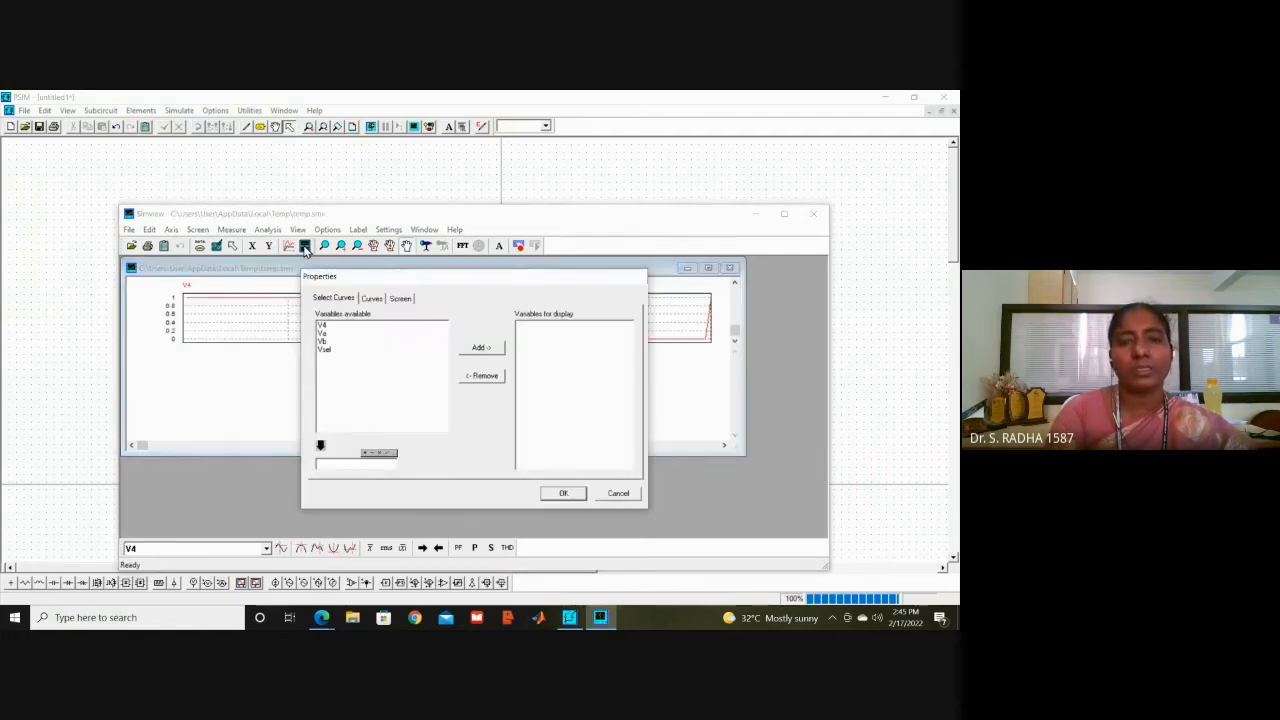
pyautogui.click(322, 333)
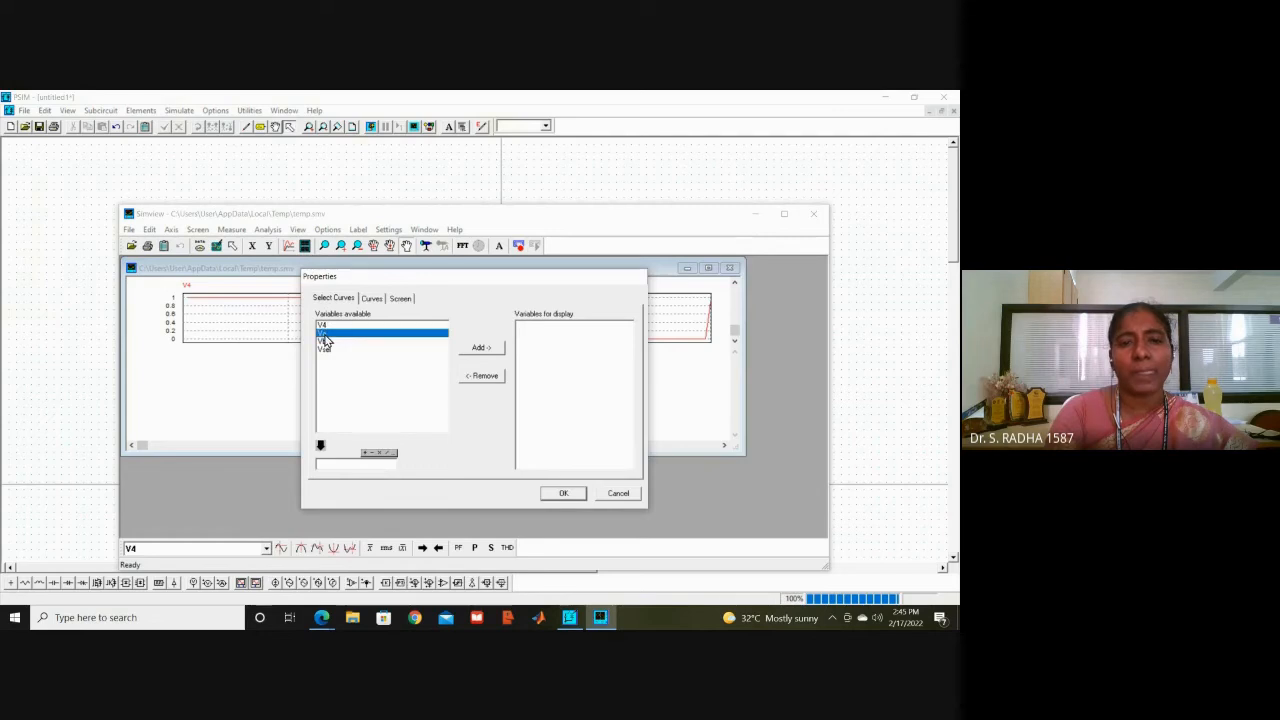
pyautogui.click(482, 348)
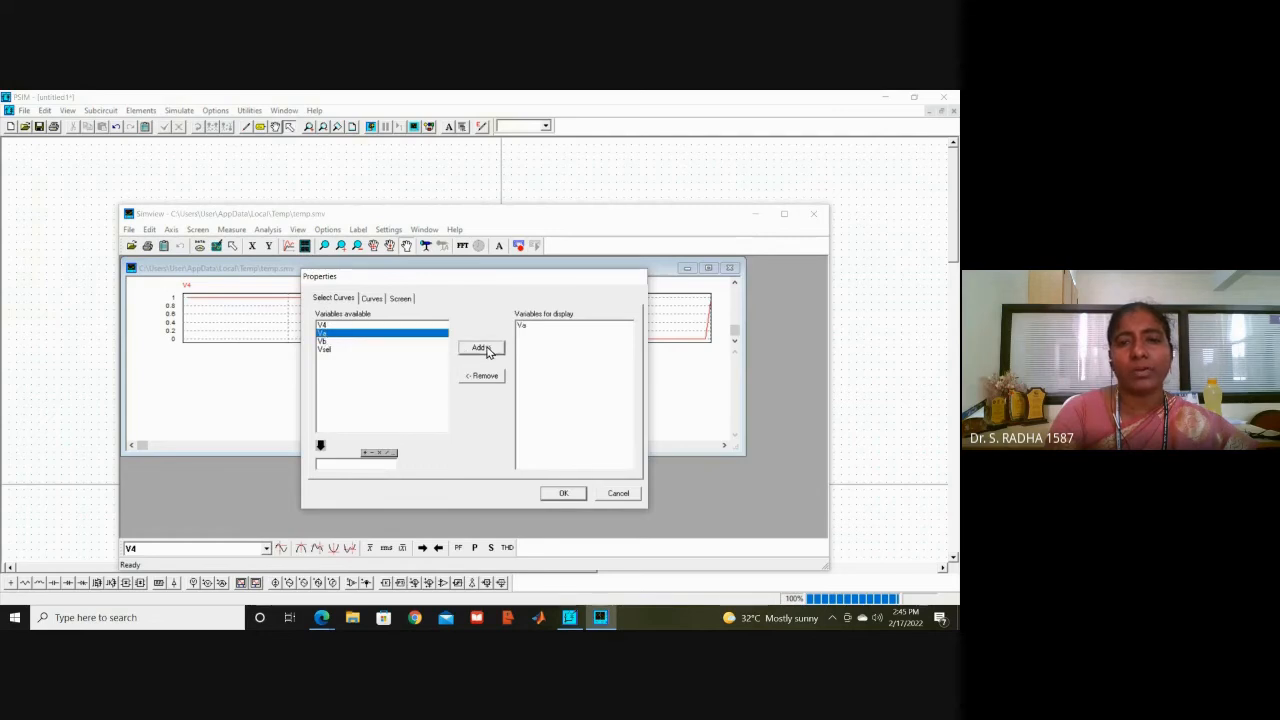
pyautogui.click(574, 497)
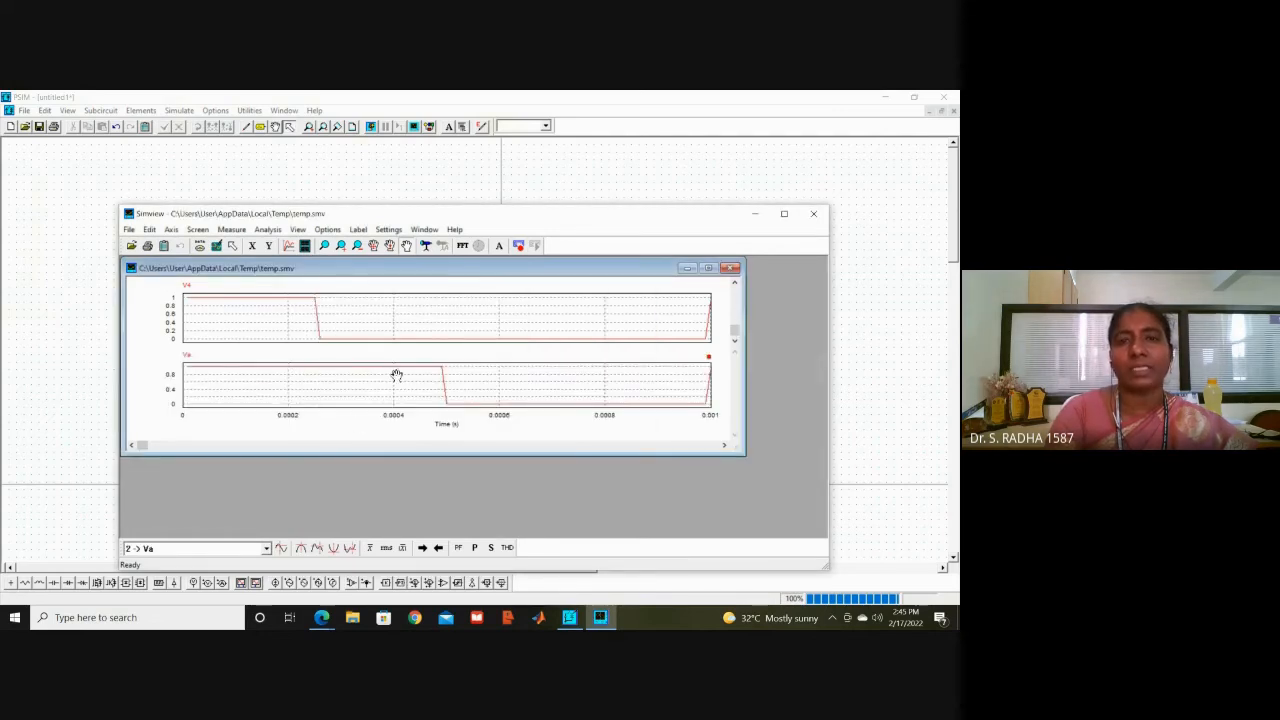
pyautogui.click(305, 247)
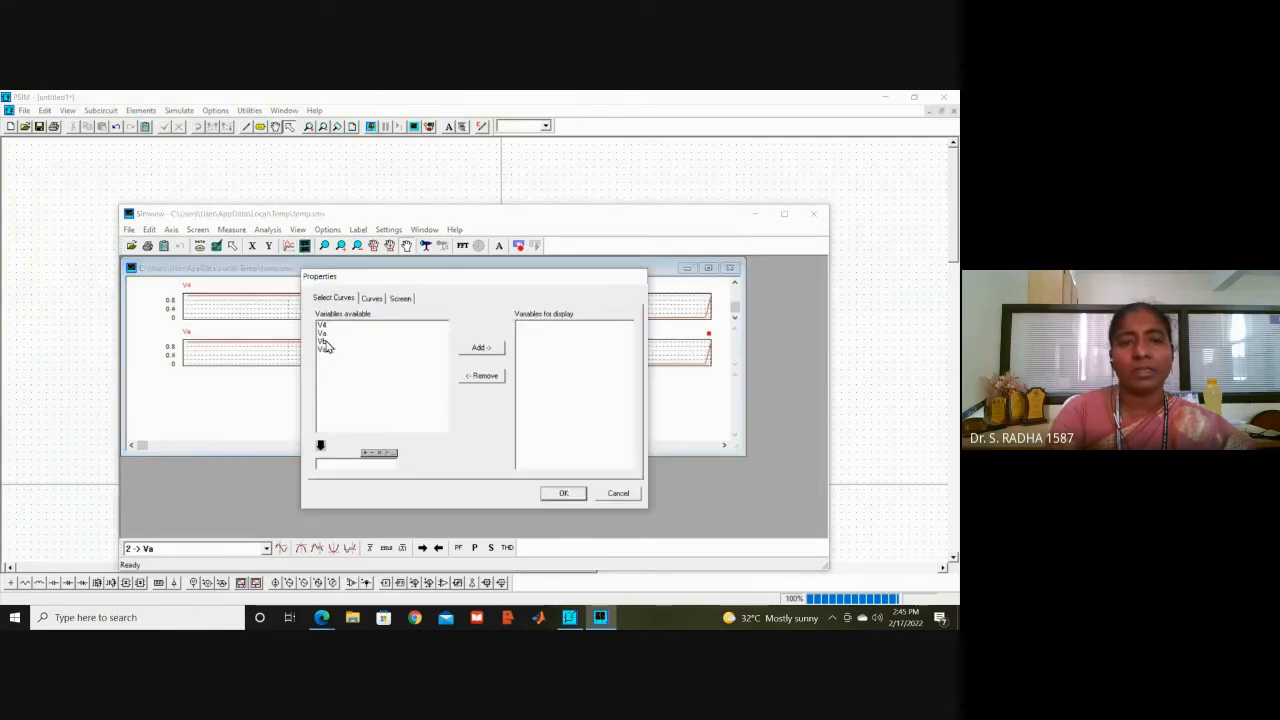
pyautogui.click(478, 352)
pyautogui.click(564, 494)
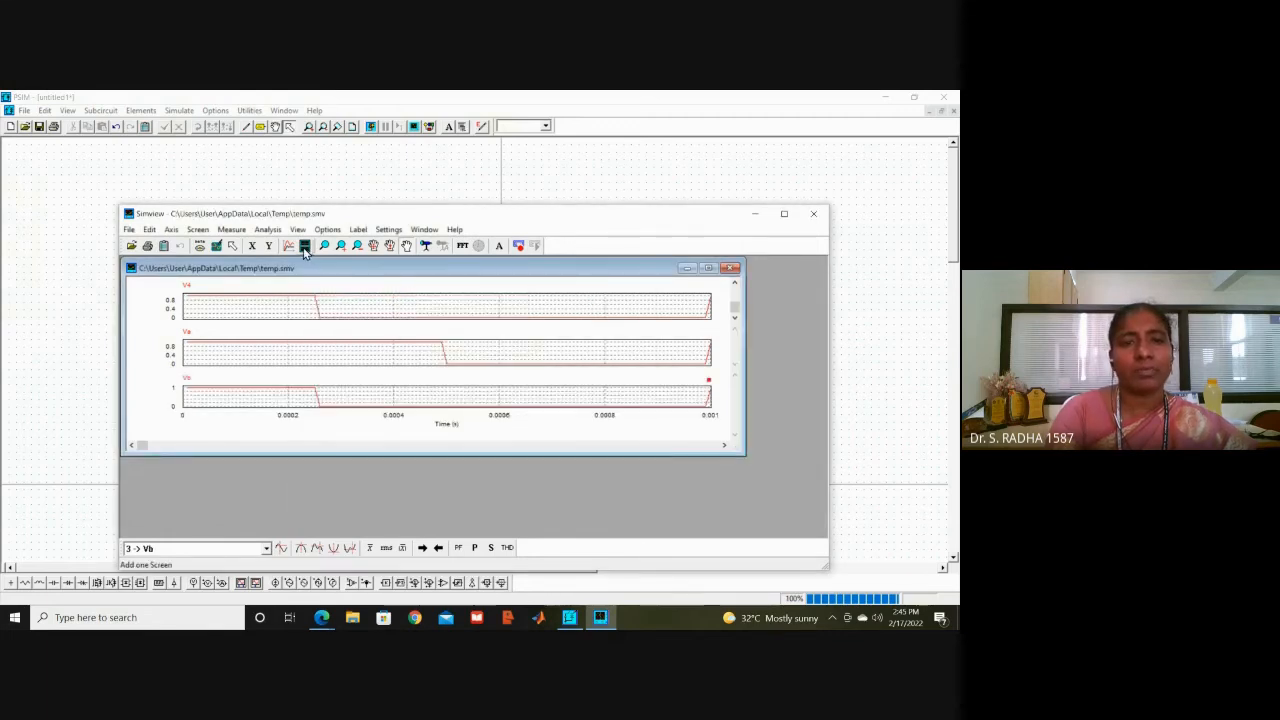
# - Add a fourth plot screen showing Vsel and maximize both the plot and the Simview window
pyautogui.click(305, 247)
pyautogui.click(324, 350)
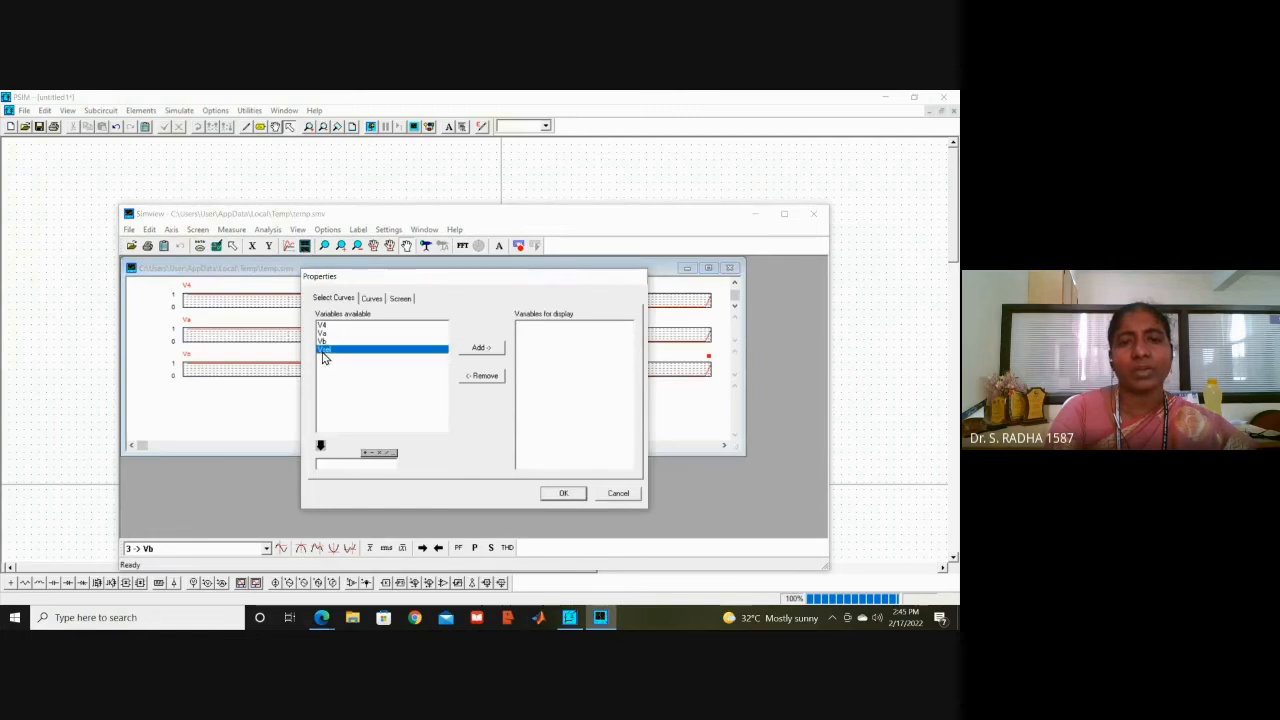
pyautogui.click(480, 347)
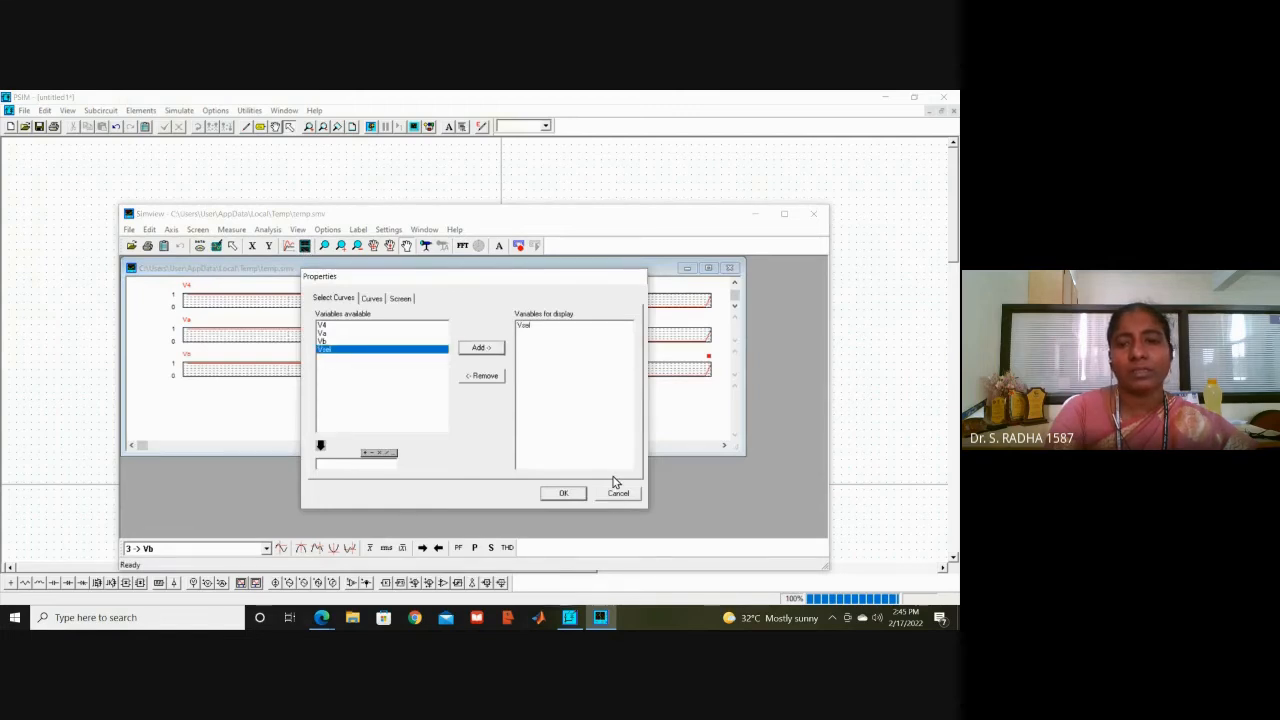
pyautogui.click(567, 494)
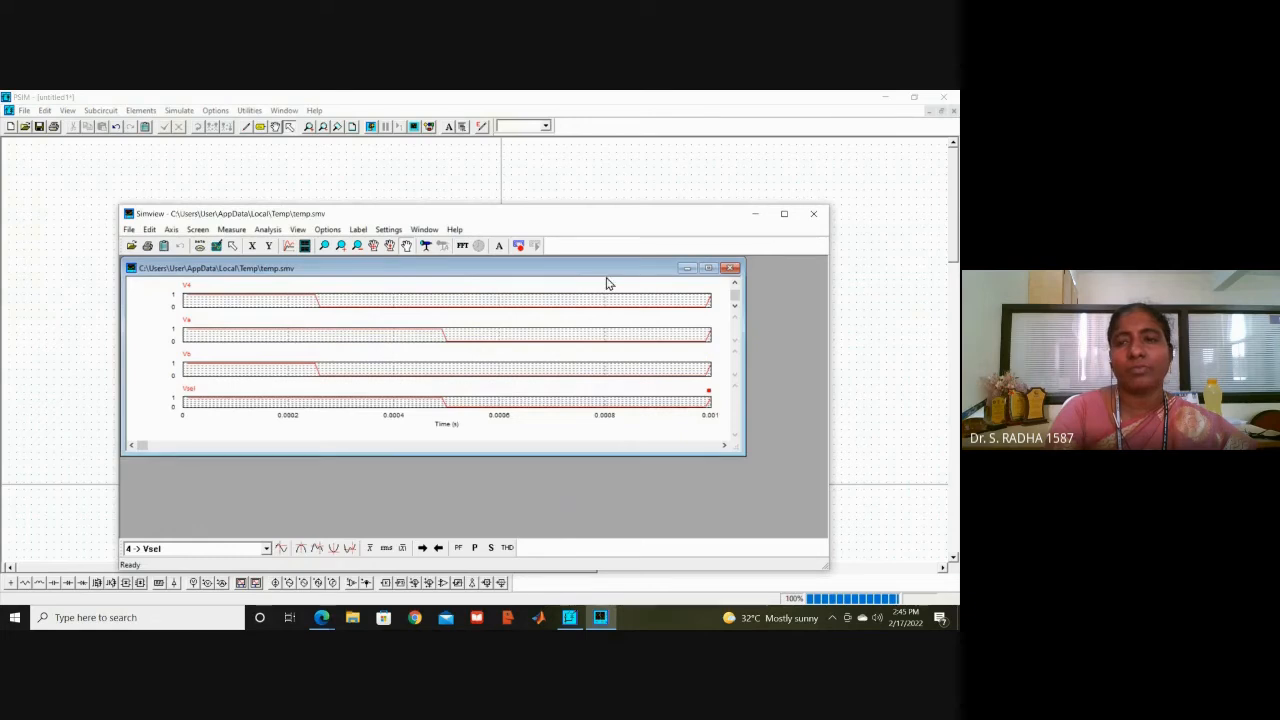
pyautogui.click(709, 268)
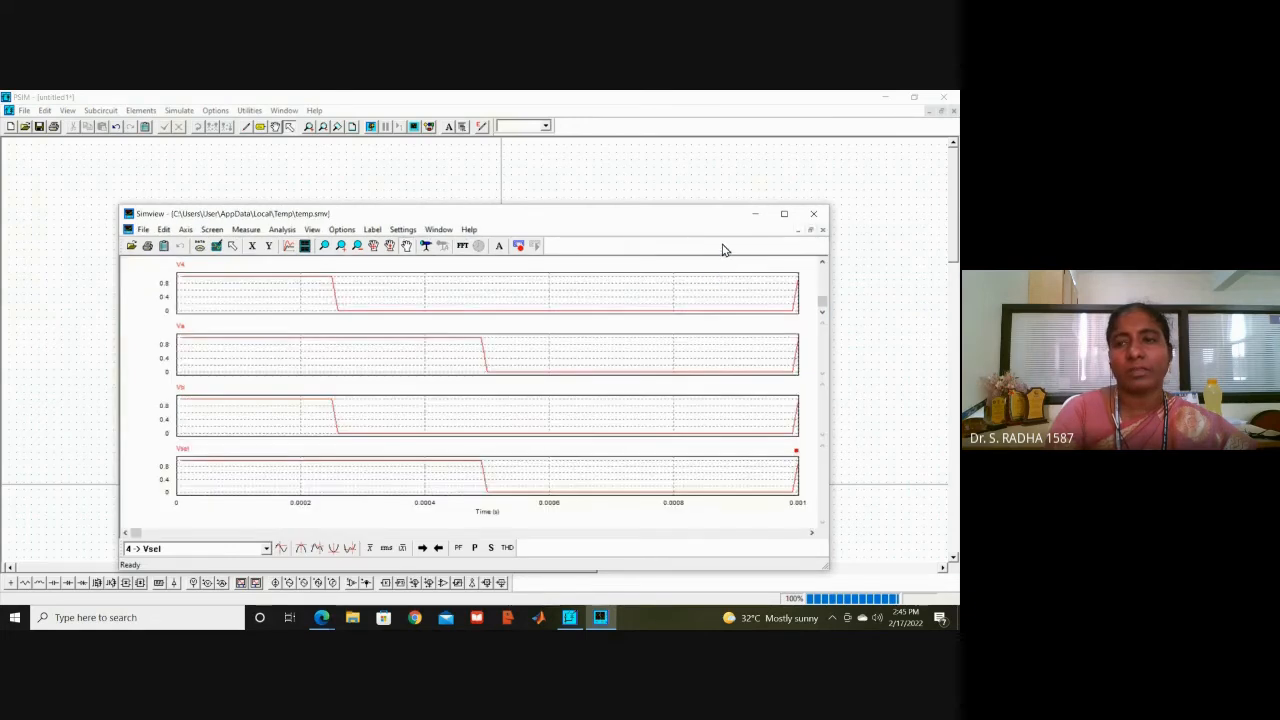
pyautogui.click(786, 216)
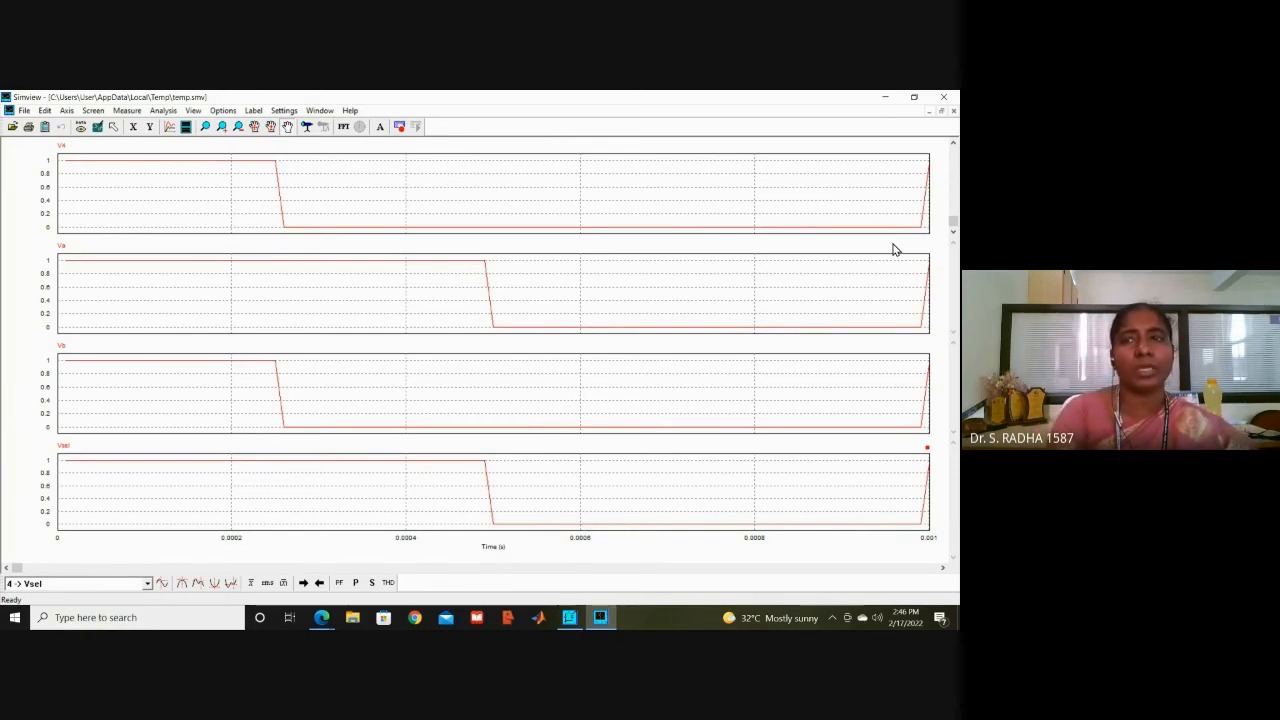
# - Close the stacked plots, rerun the simulation and plot V4, Va, Vb and Vsel together on a single screen
pyautogui.click(946, 98)
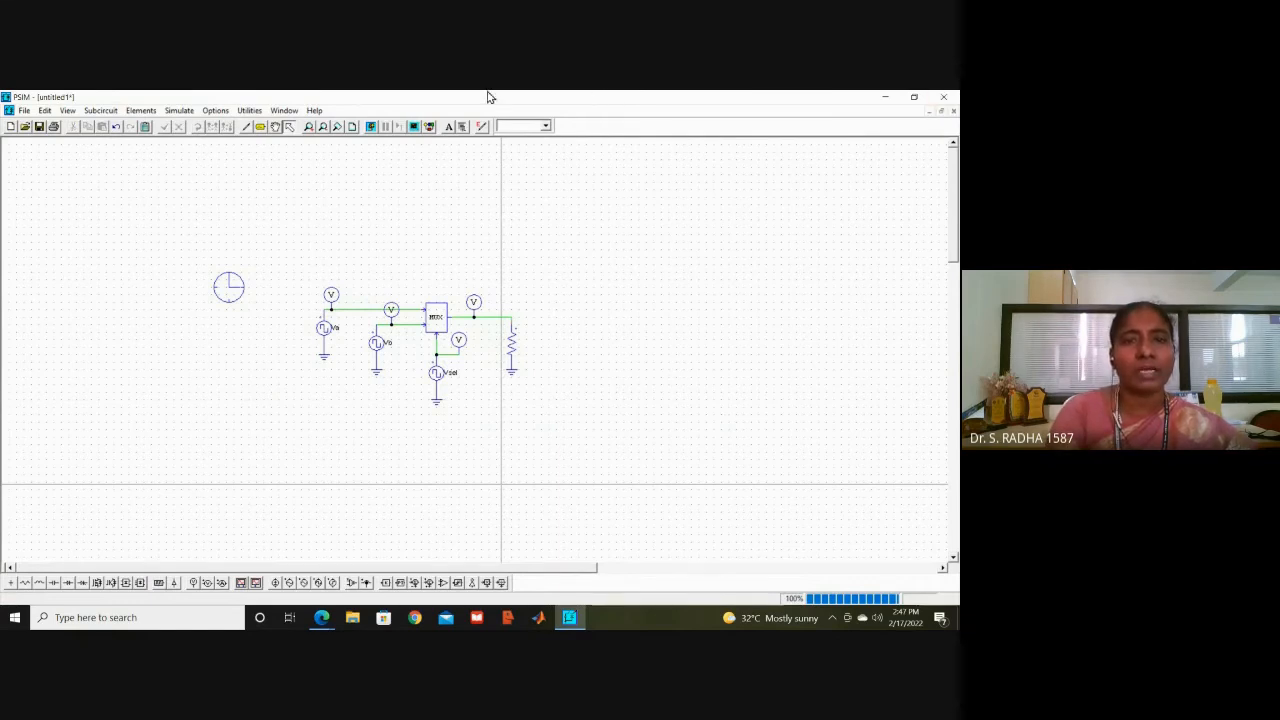
pyautogui.click(371, 127)
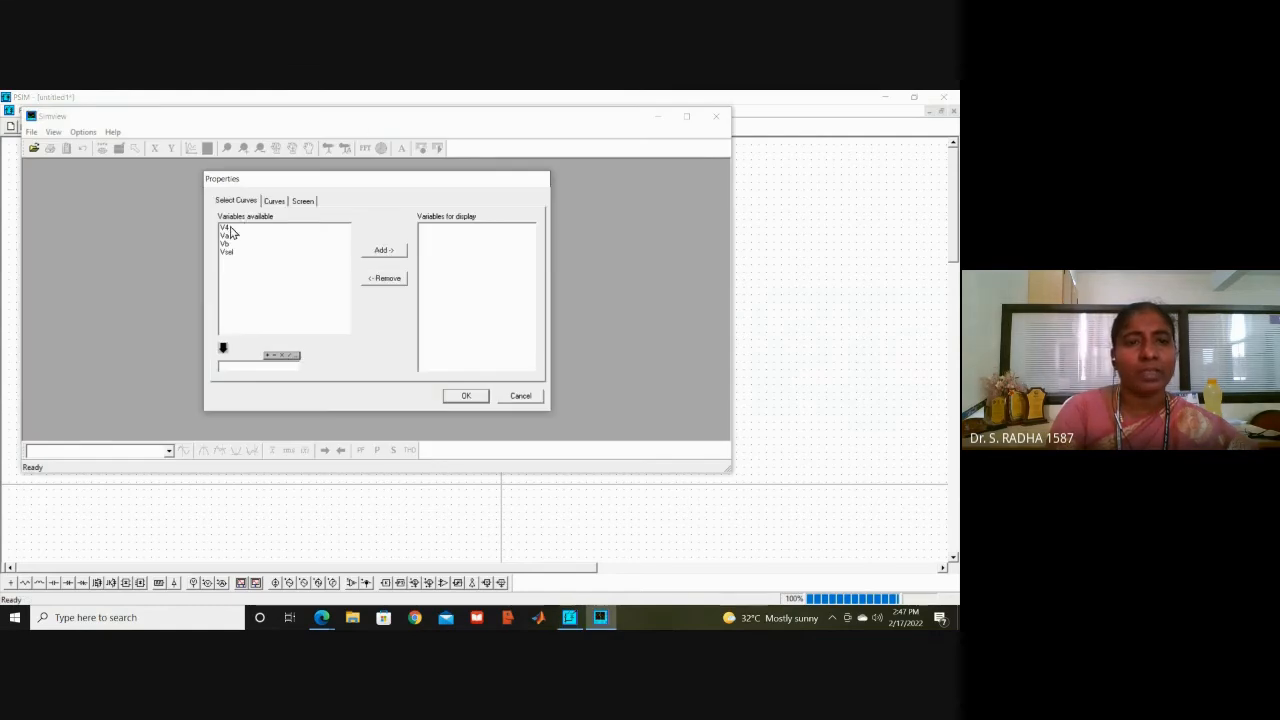
pyautogui.click(226, 228)
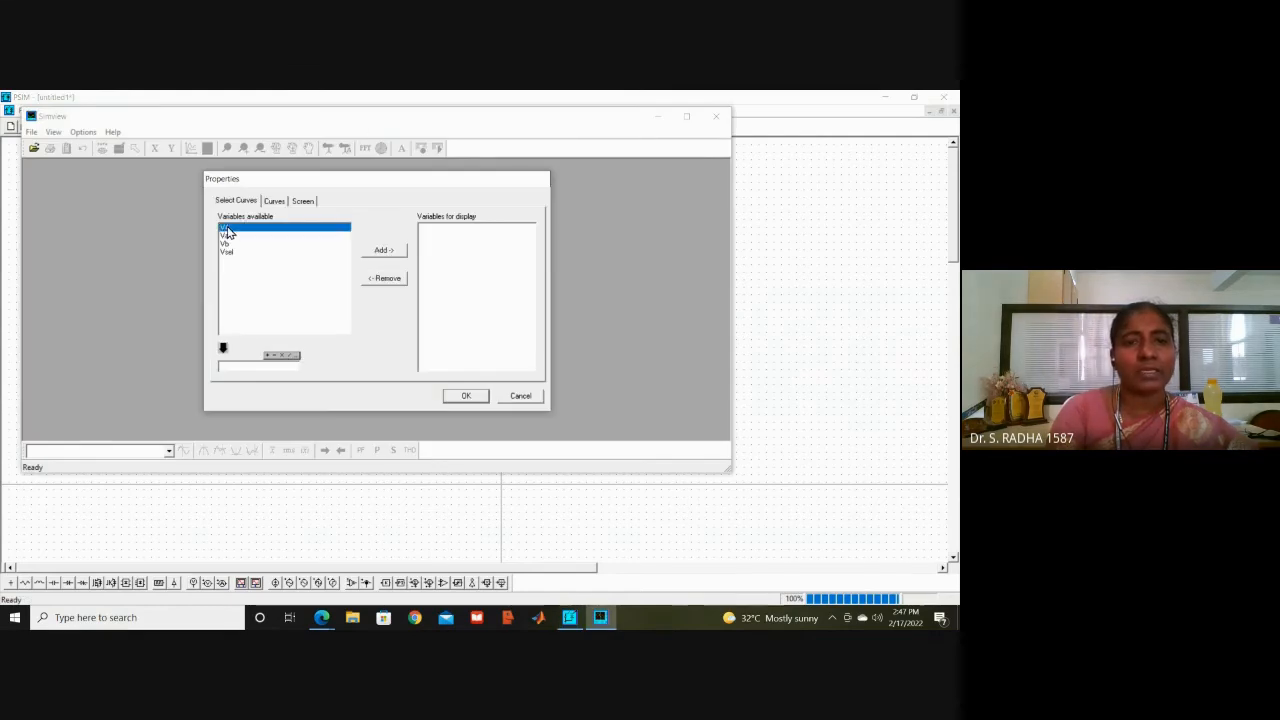
pyautogui.click(384, 250)
pyautogui.click(226, 236)
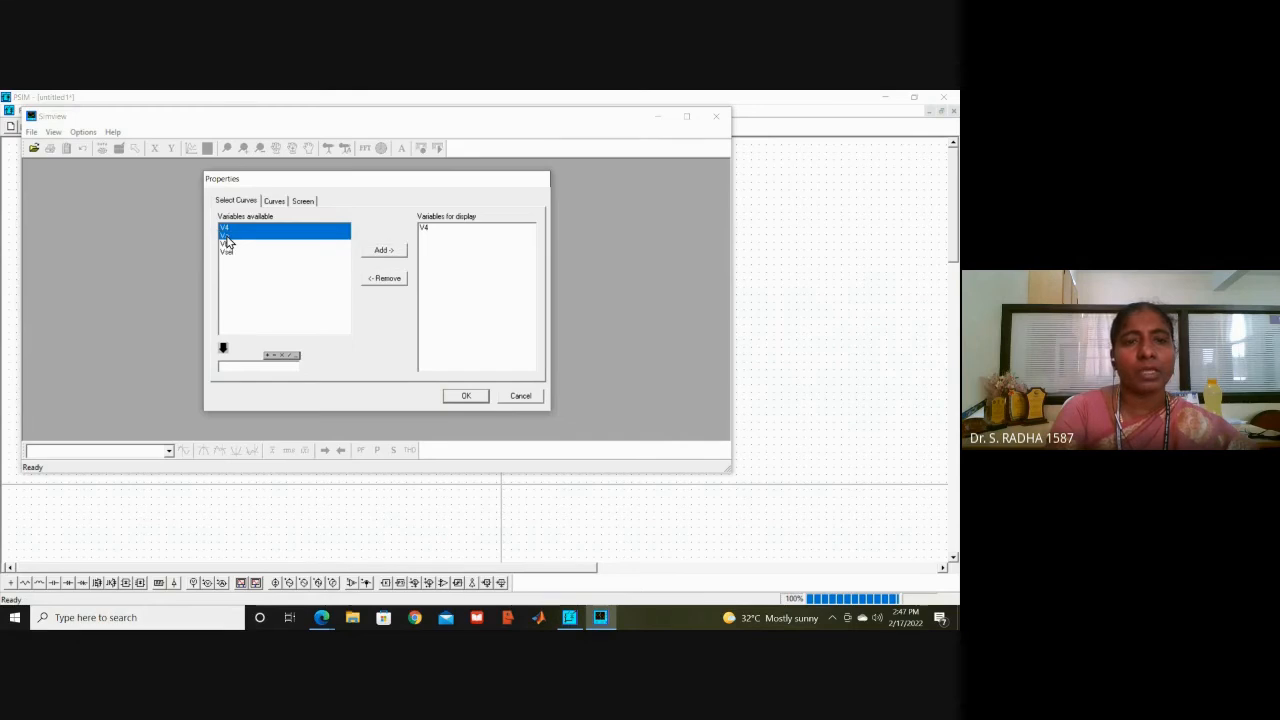
pyautogui.click(374, 256)
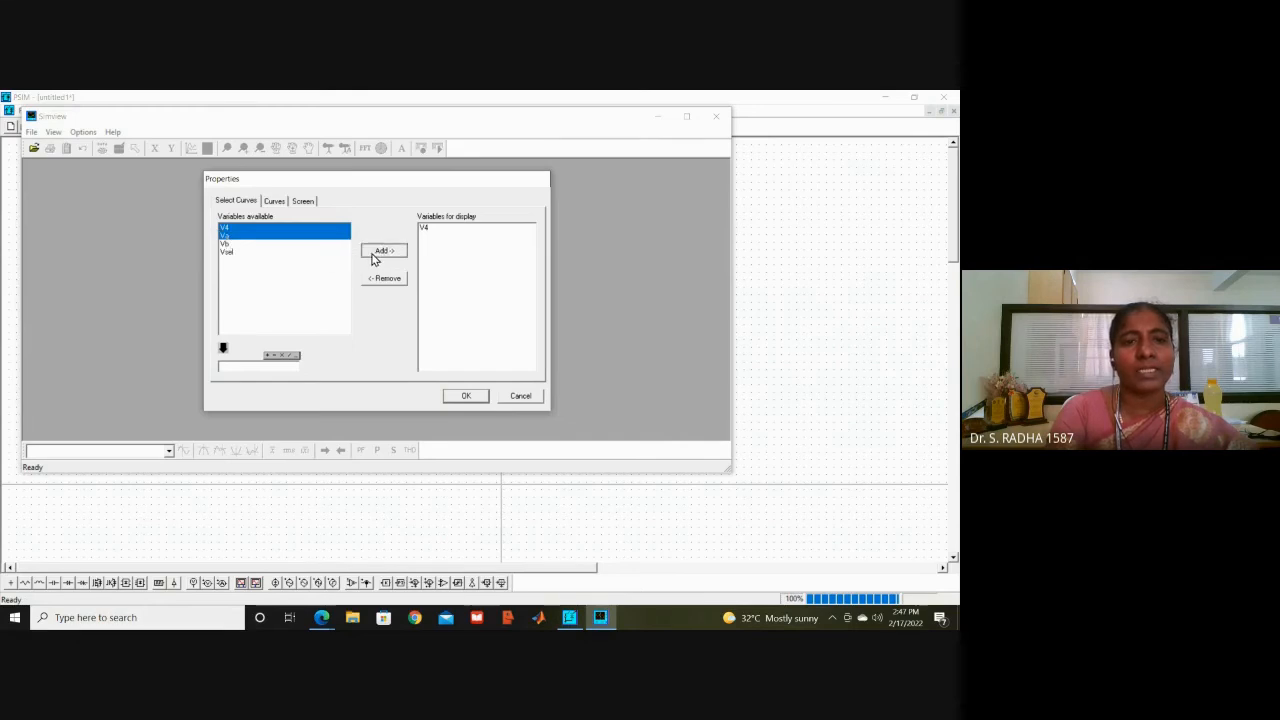
pyautogui.click(226, 244)
pyautogui.click(380, 254)
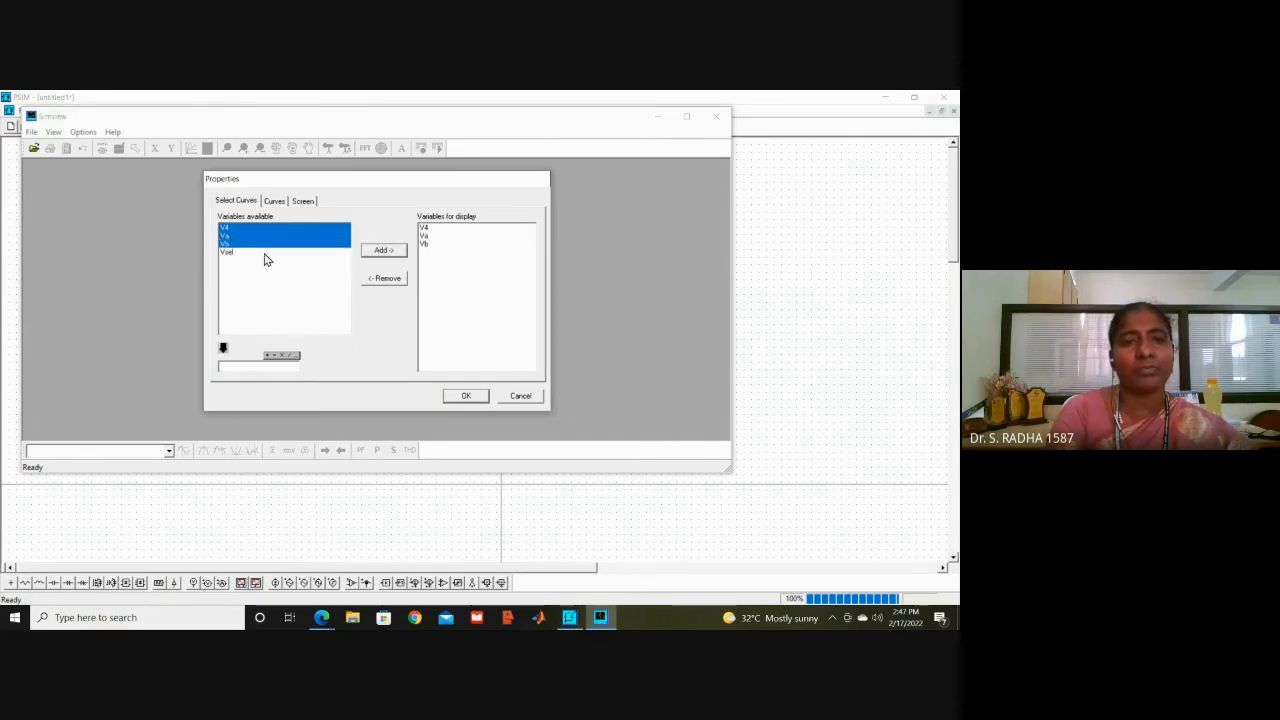
pyautogui.click(228, 252)
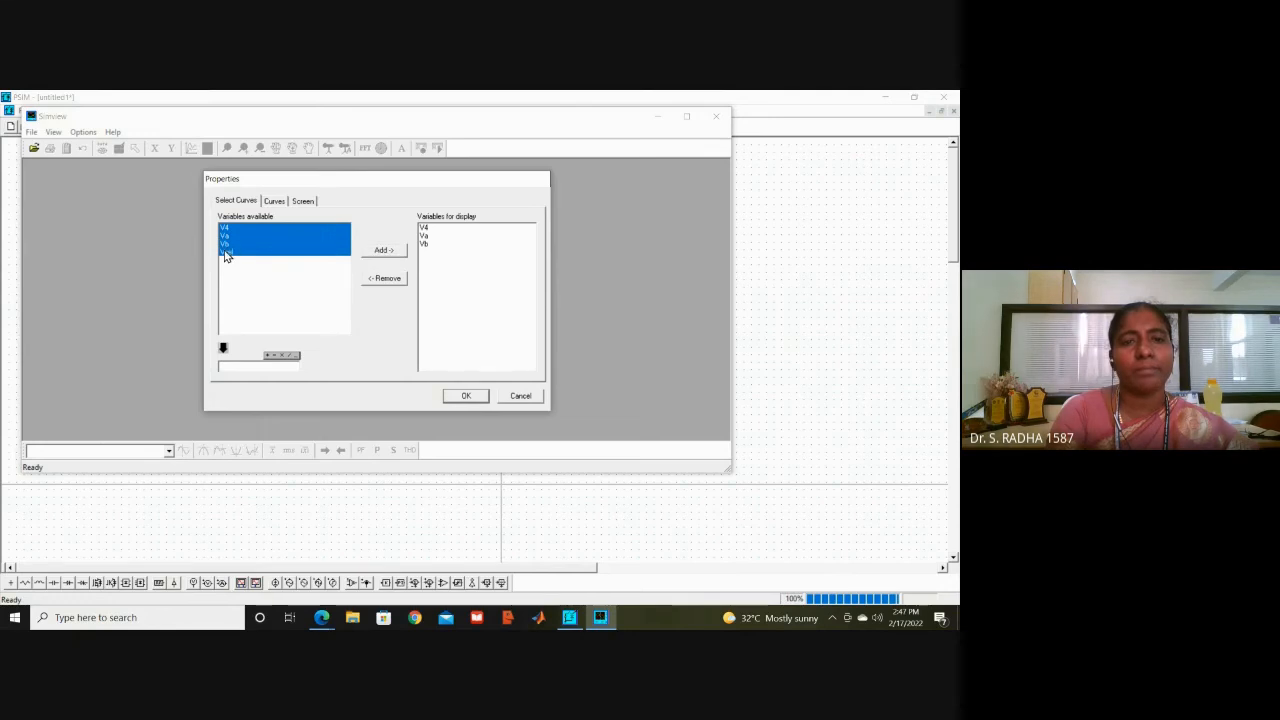
pyautogui.click(381, 256)
pyautogui.click(479, 397)
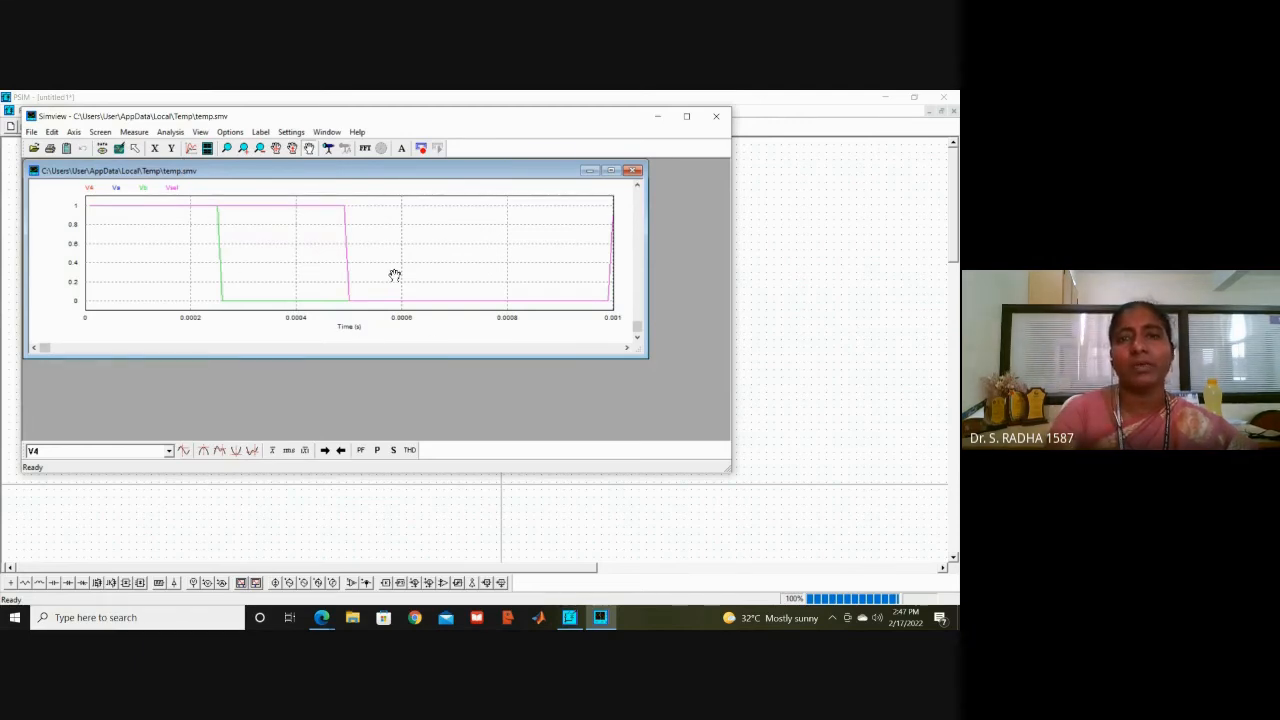
pyautogui.click(611, 170)
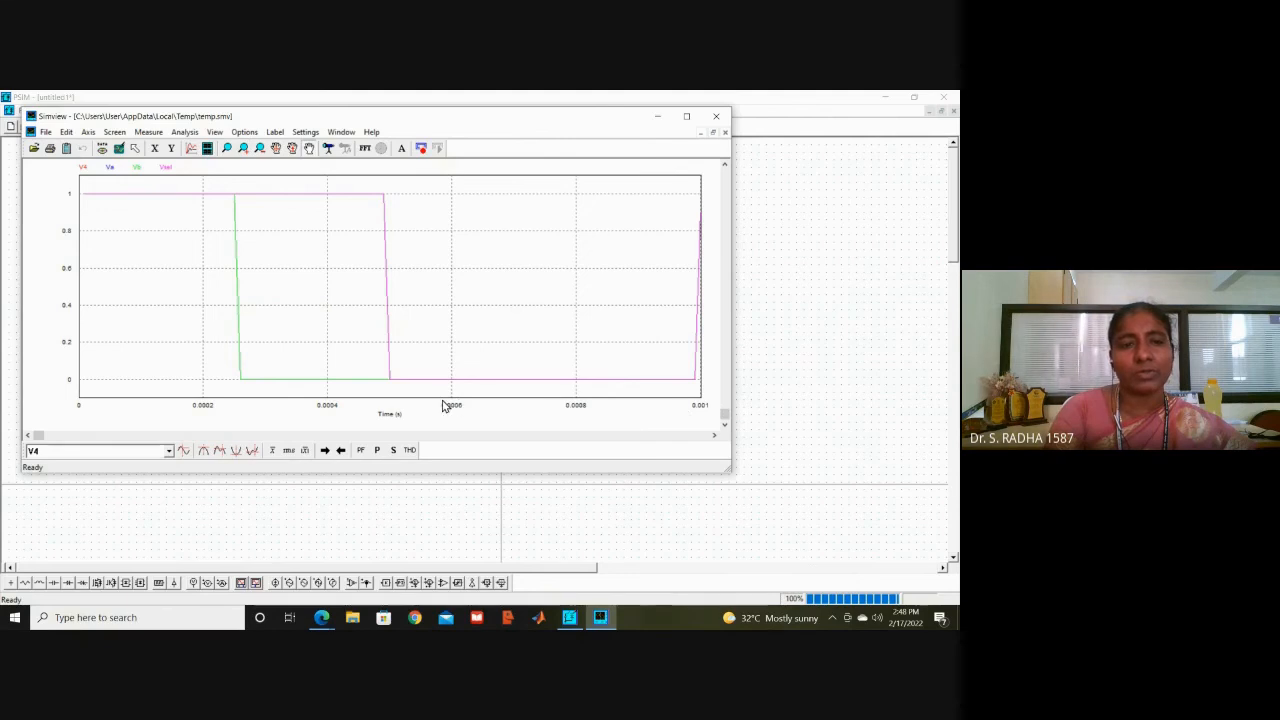
pyautogui.click(716, 116)
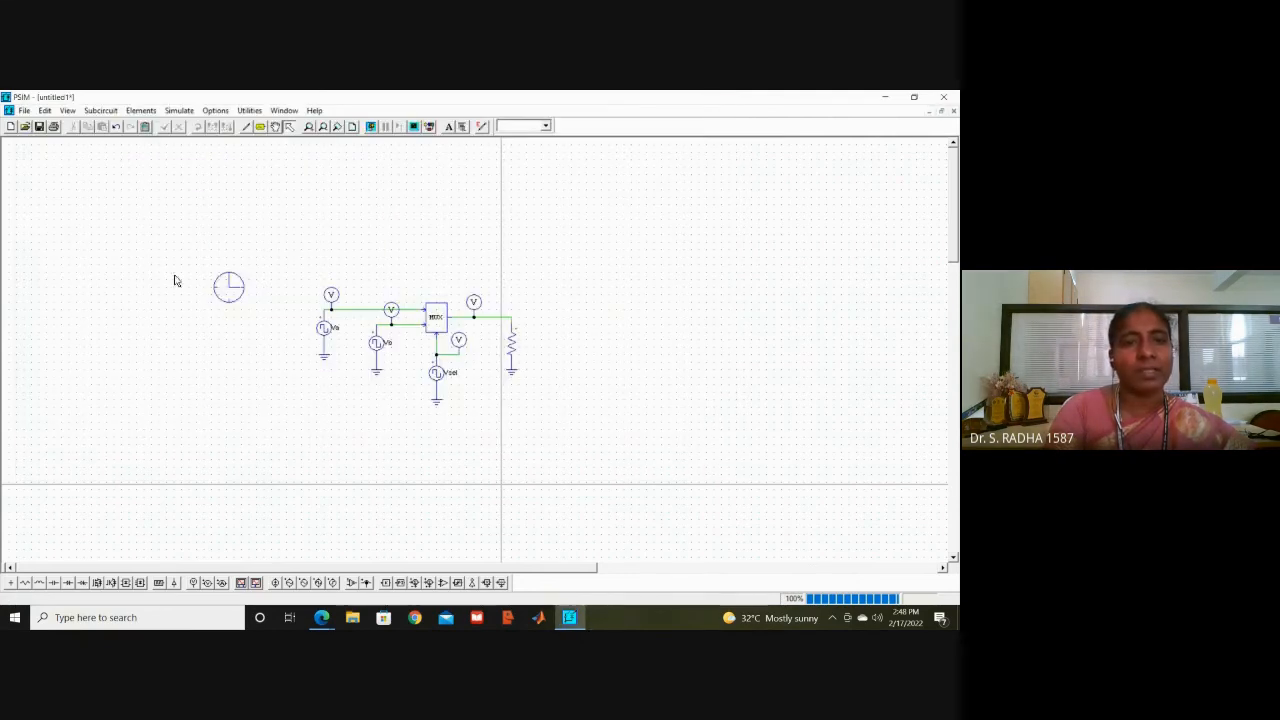
# - Set the Simulation Control's total time to 0.01
pyautogui.doubleClick(228, 287)
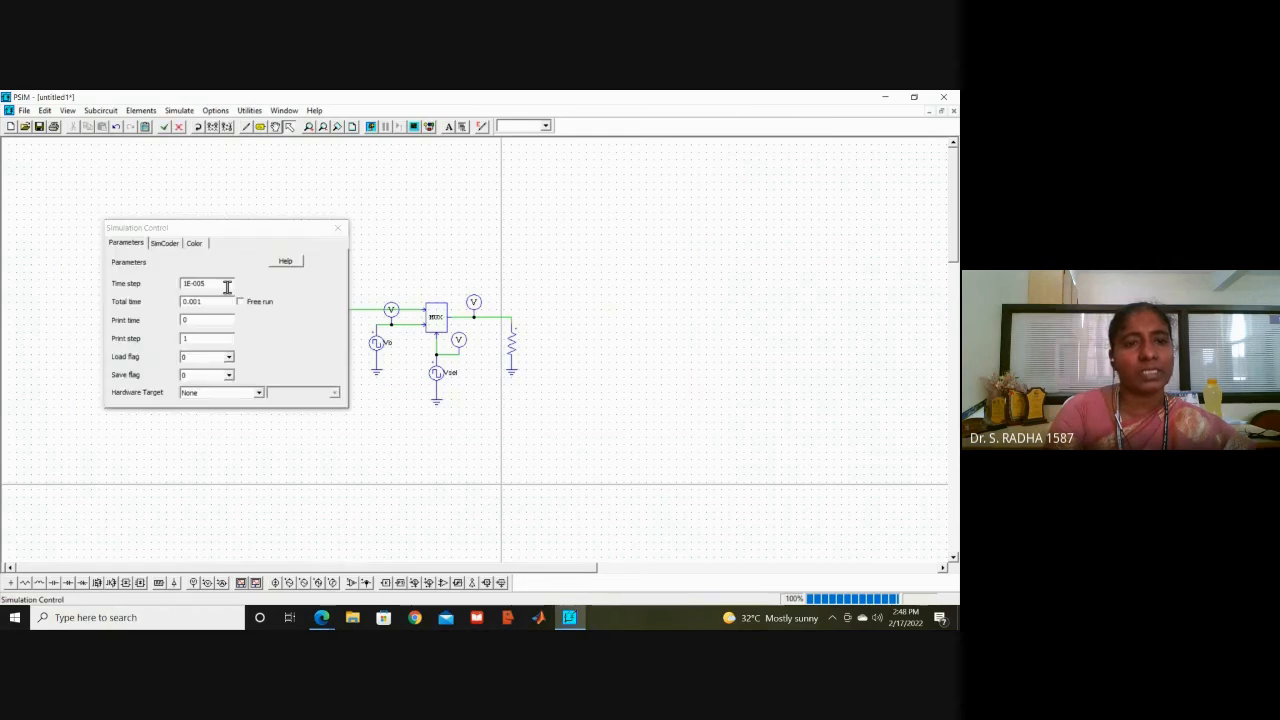
pyautogui.click(196, 301)
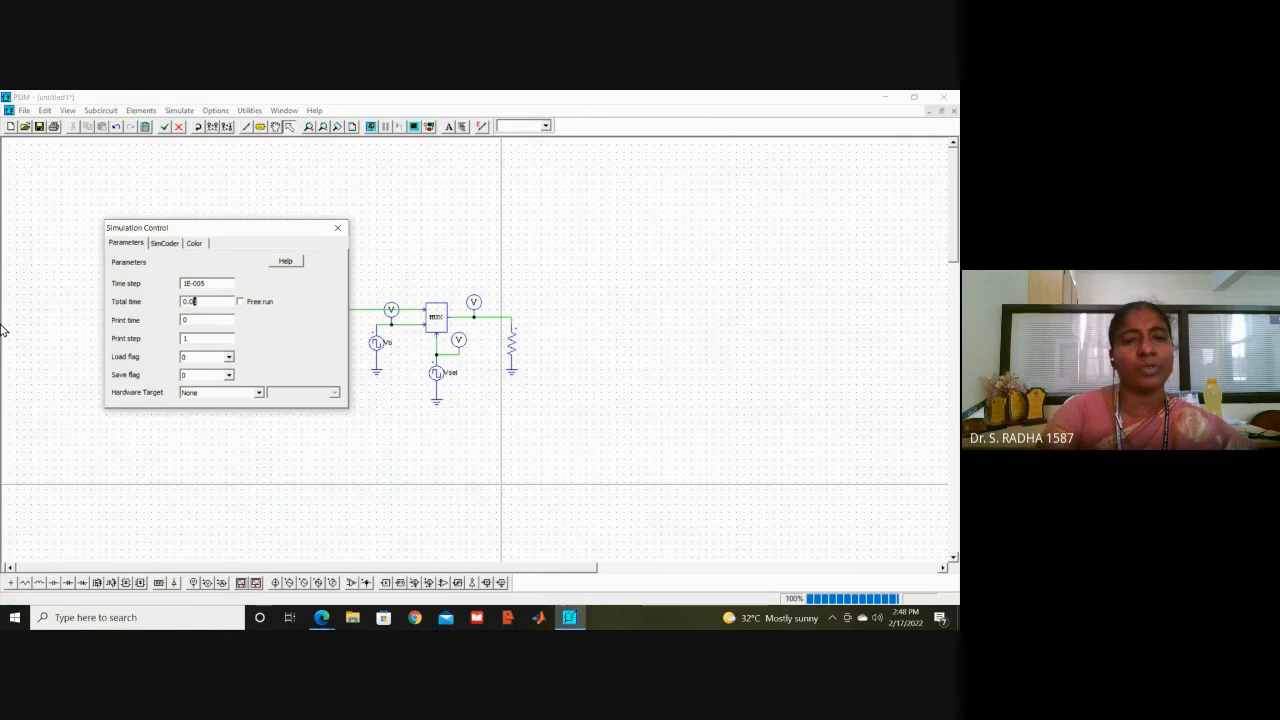
pyautogui.write('1')
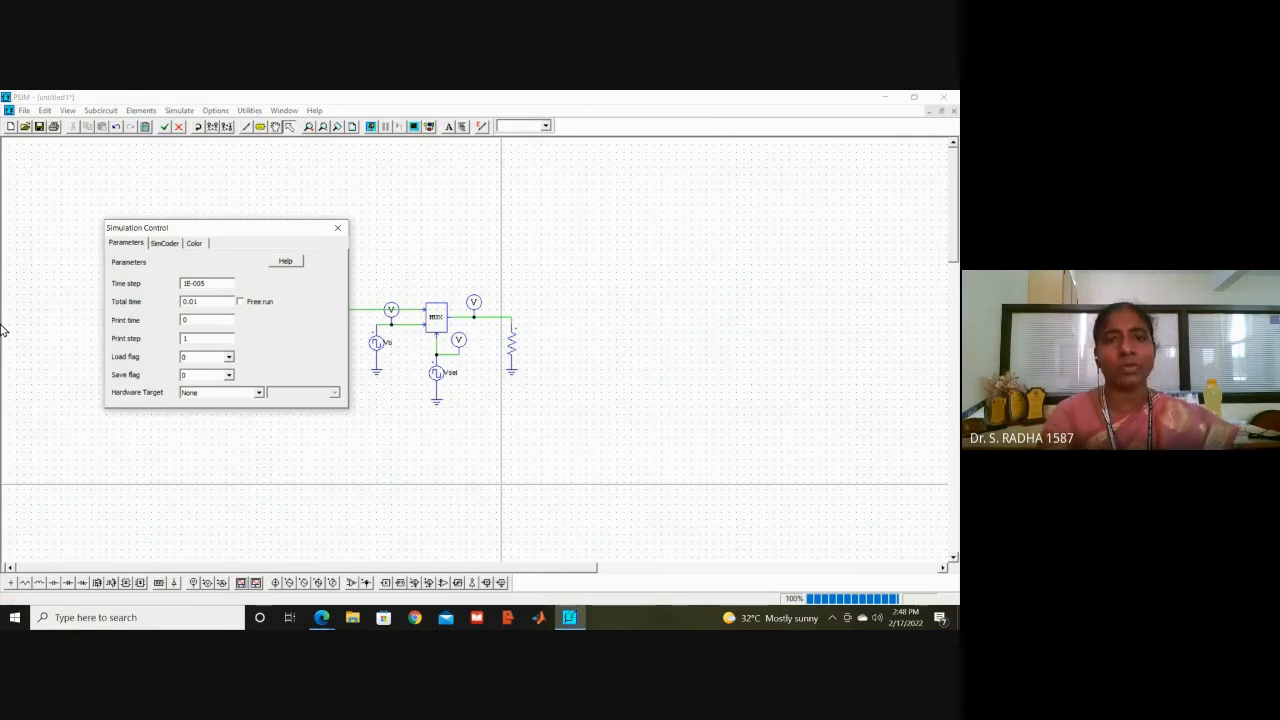
pyautogui.press('BackSpace')
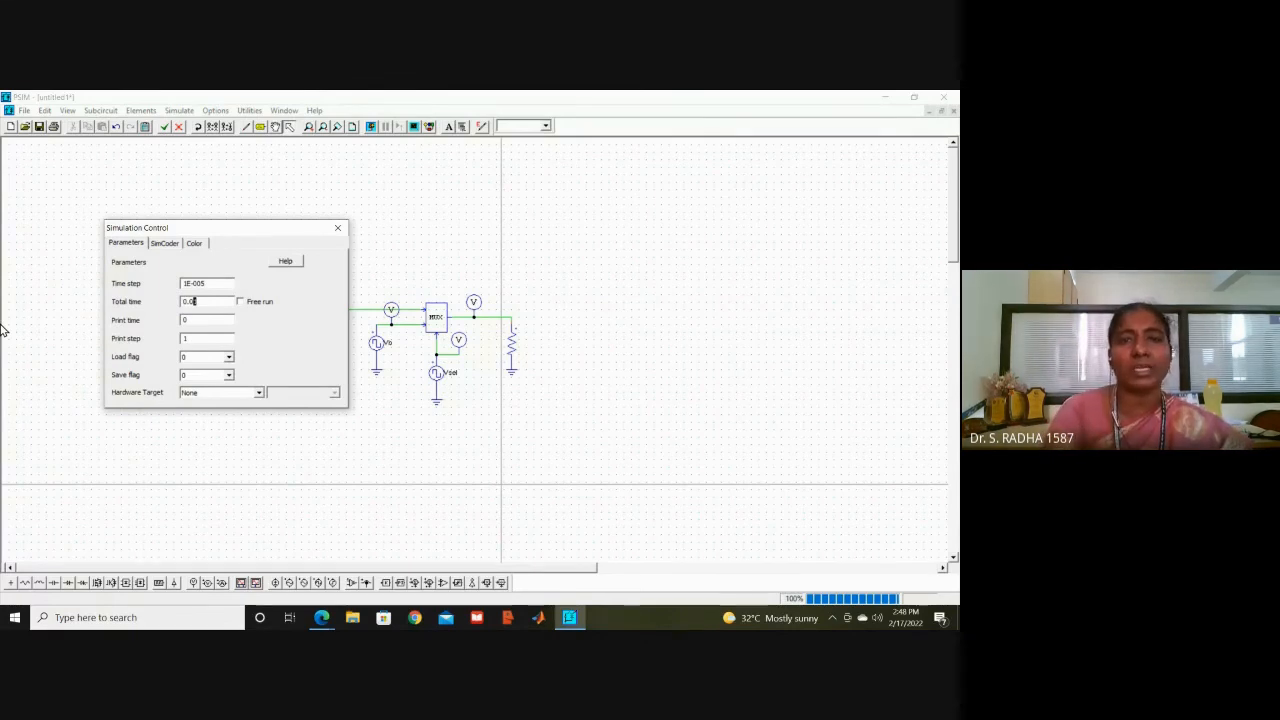
pyautogui.click(197, 300)
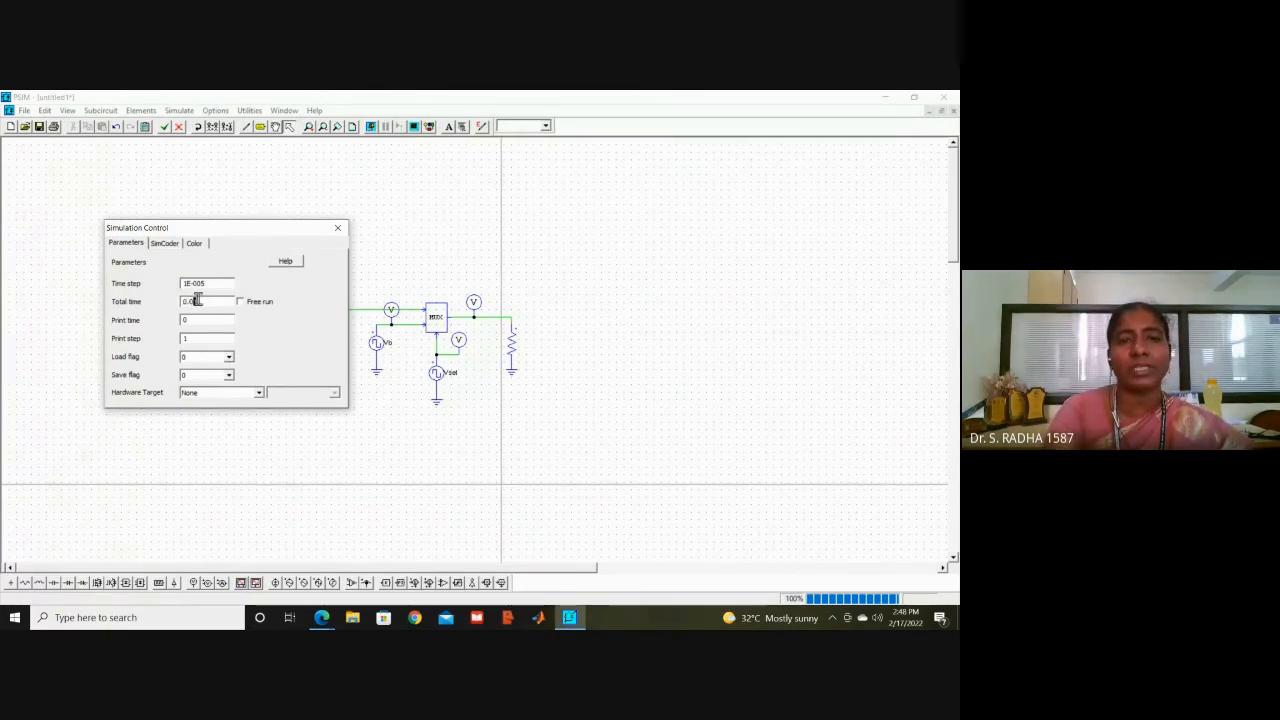
pyautogui.click(337, 228)
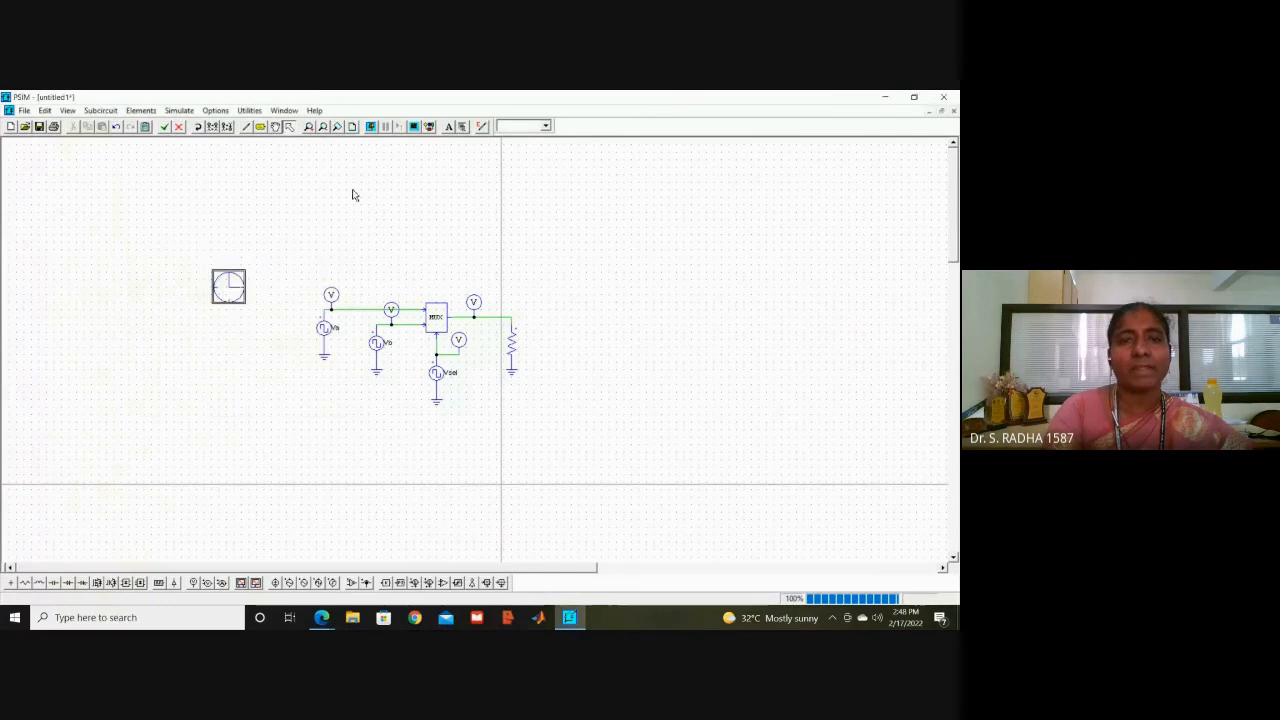
# - Run the simulation over the longer total time, overlay V4, Va, Vb and Vsel on one screen, and close the plot
pyautogui.click(371, 128)
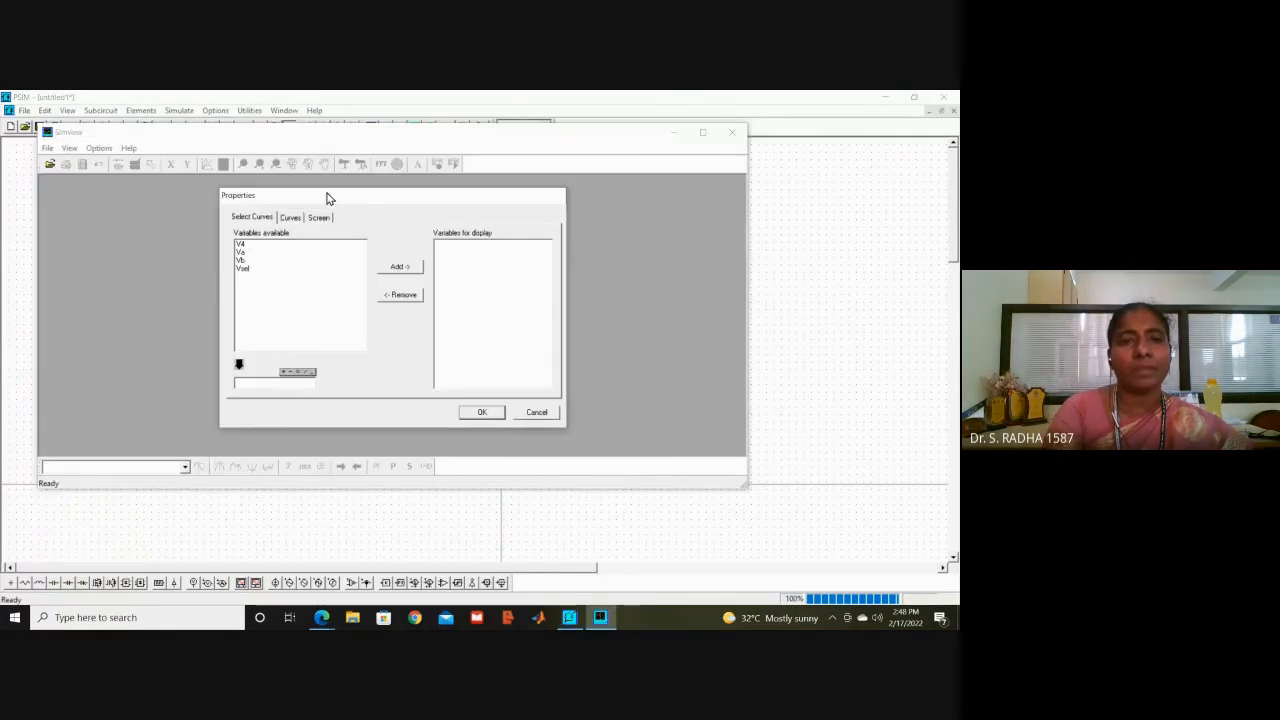
pyautogui.click(241, 245)
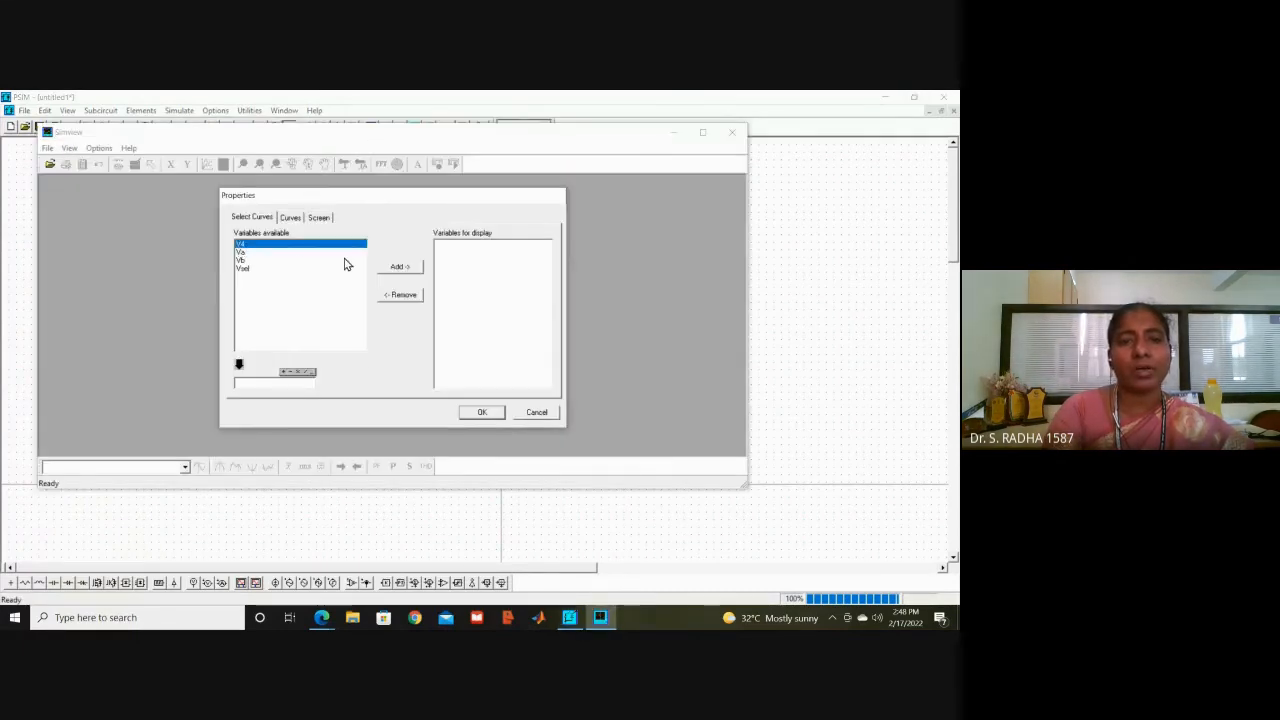
pyautogui.click(396, 266)
pyautogui.click(242, 252)
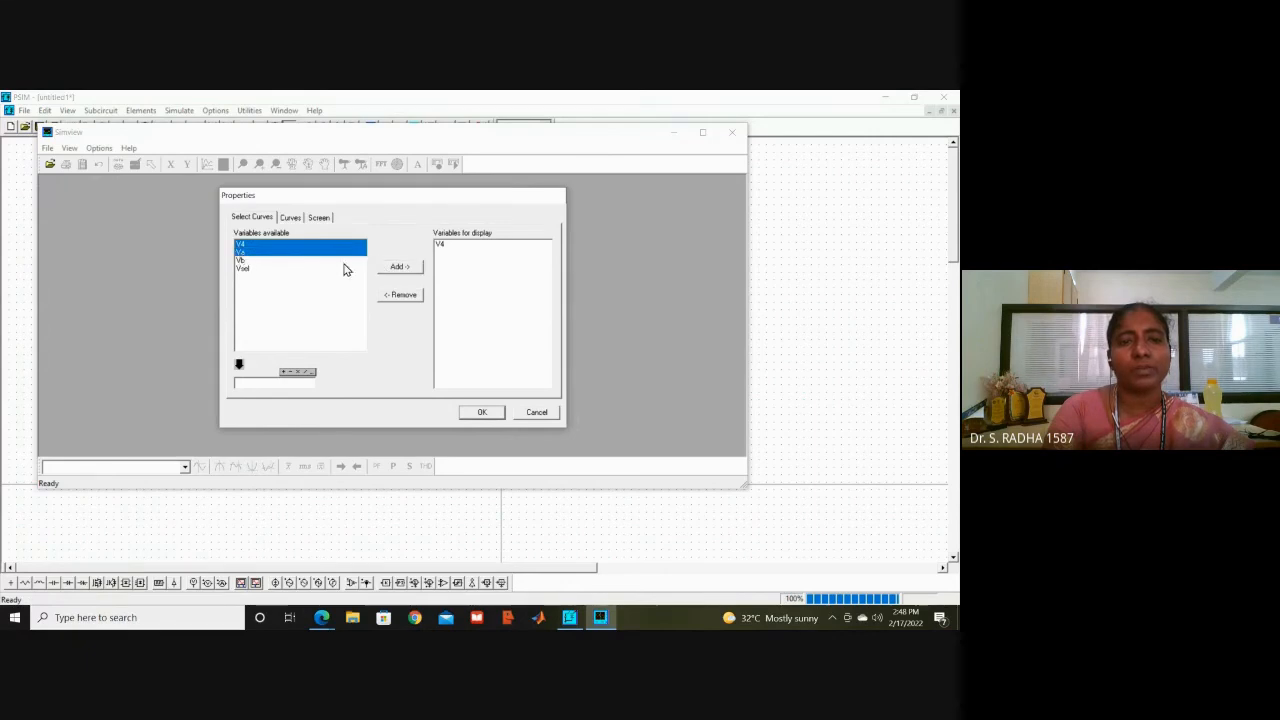
pyautogui.click(395, 268)
pyautogui.click(242, 260)
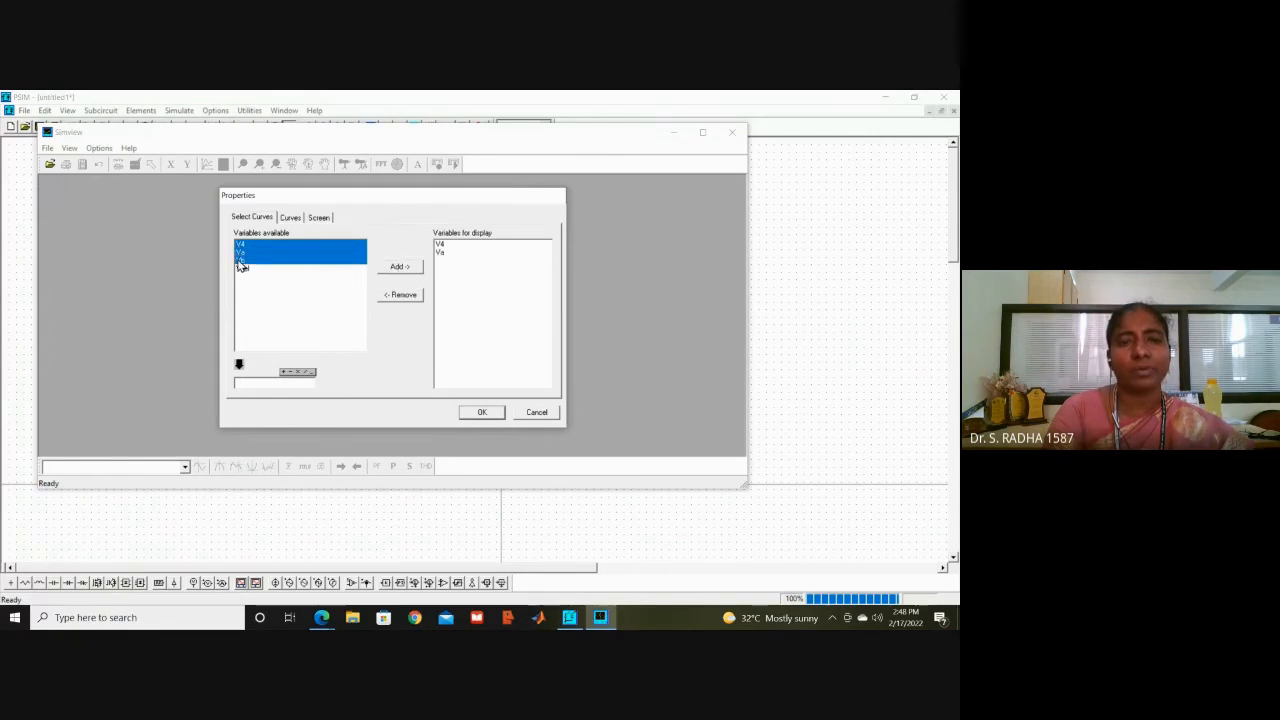
pyautogui.click(393, 268)
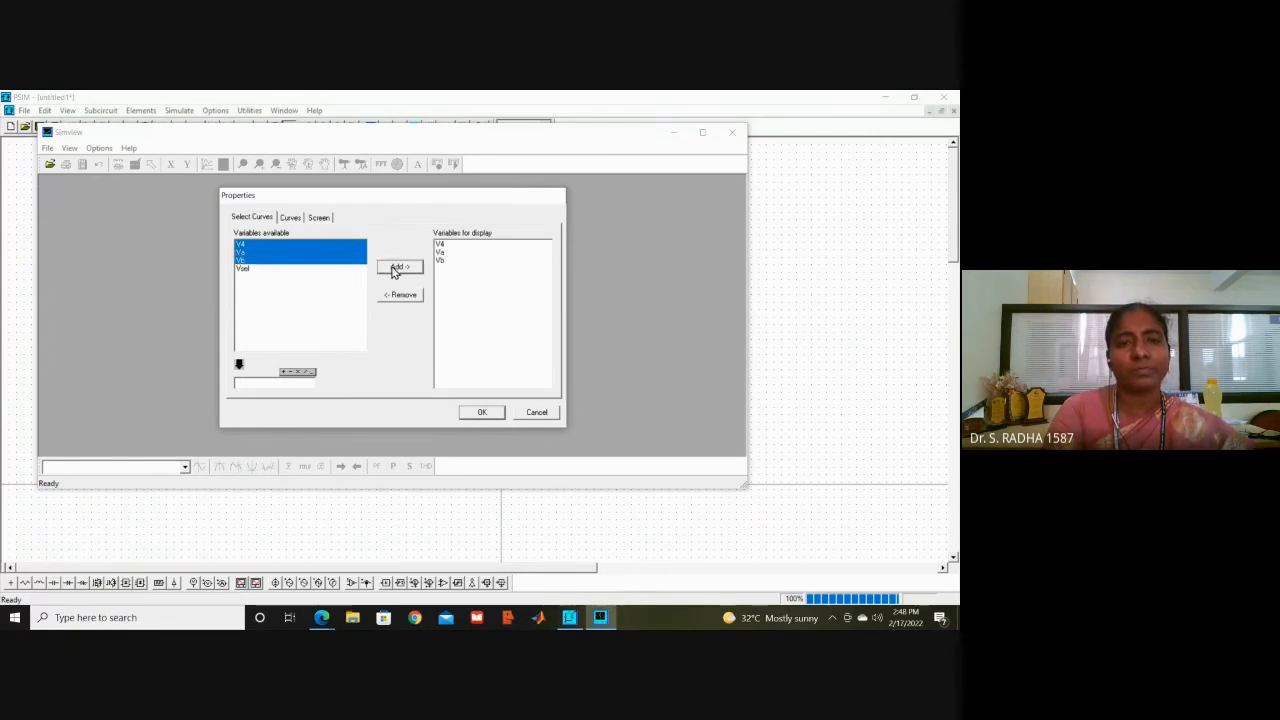
pyautogui.click(243, 270)
pyautogui.click(400, 268)
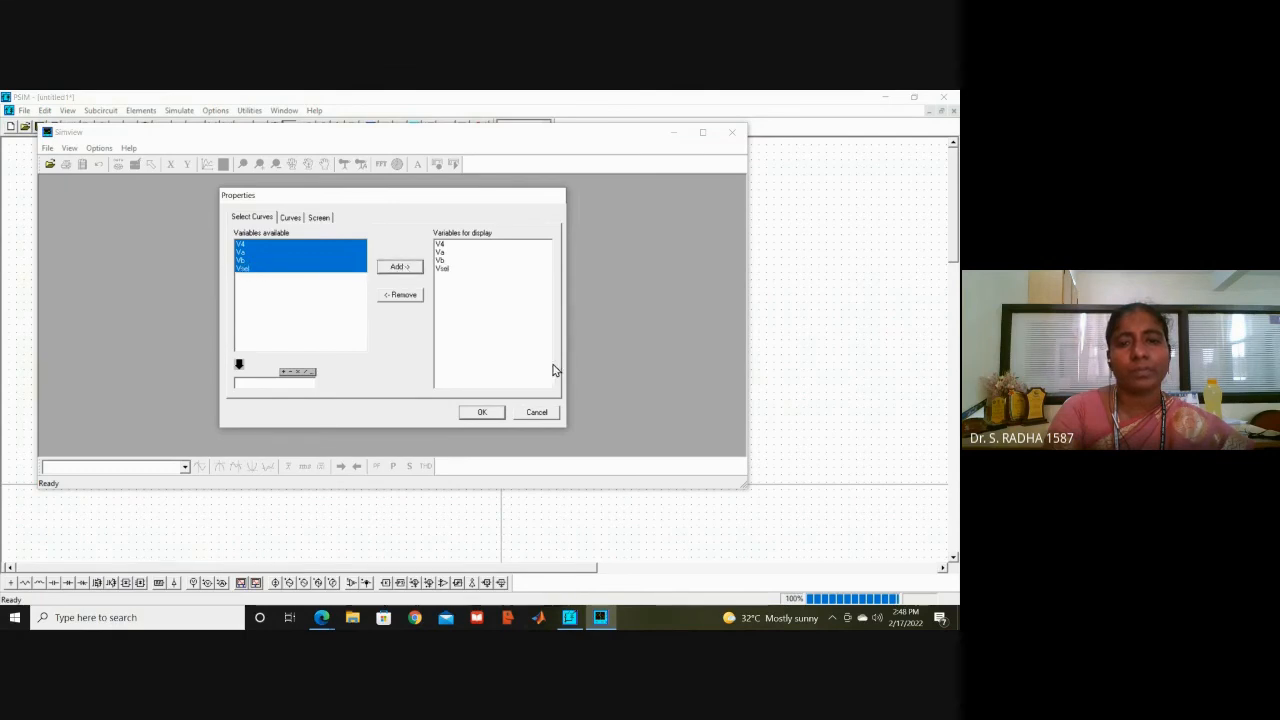
pyautogui.click(482, 412)
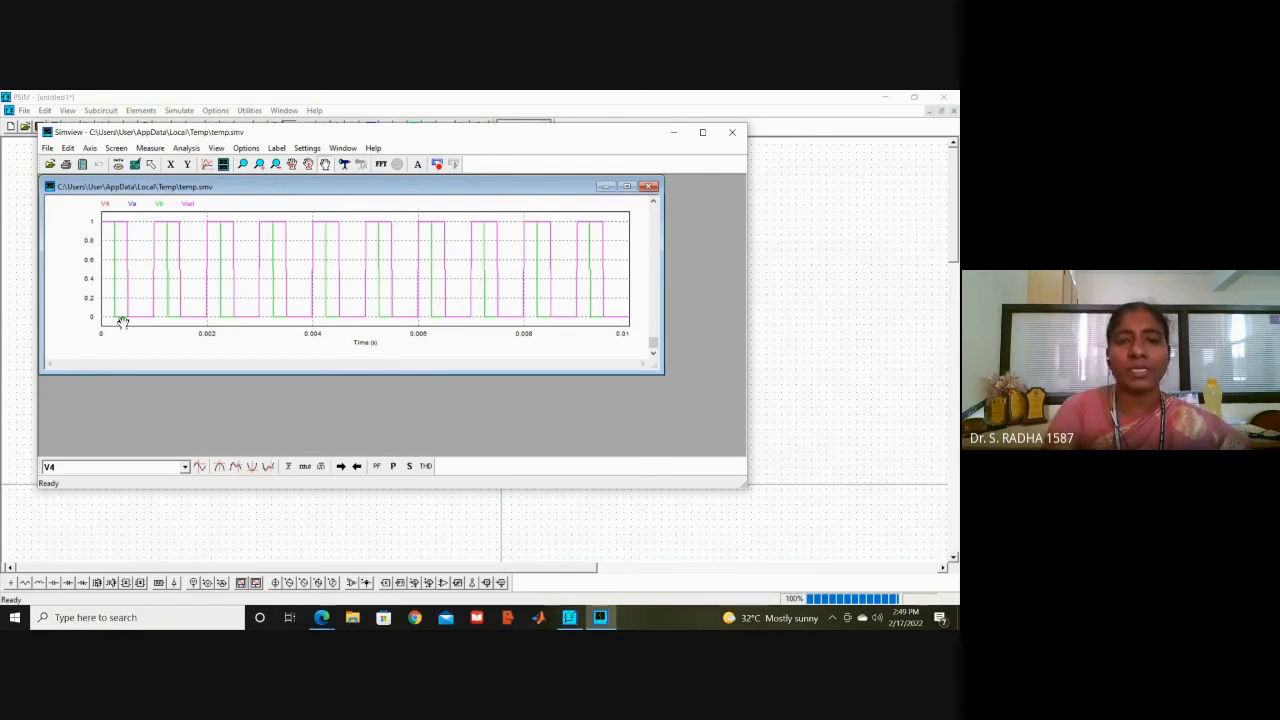
pyautogui.click(650, 187)
pyautogui.click(732, 132)
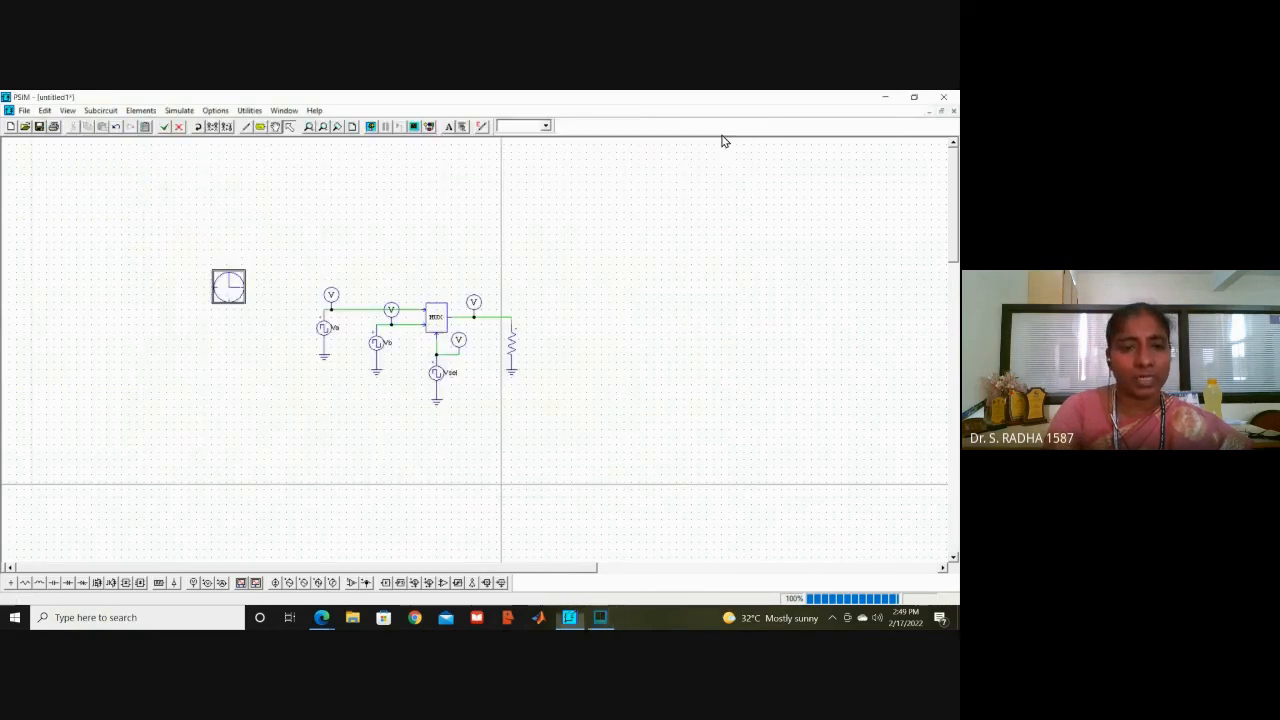
# - Set the Simulation Control's total time back to 0.001
pyautogui.doubleClick(238, 287)
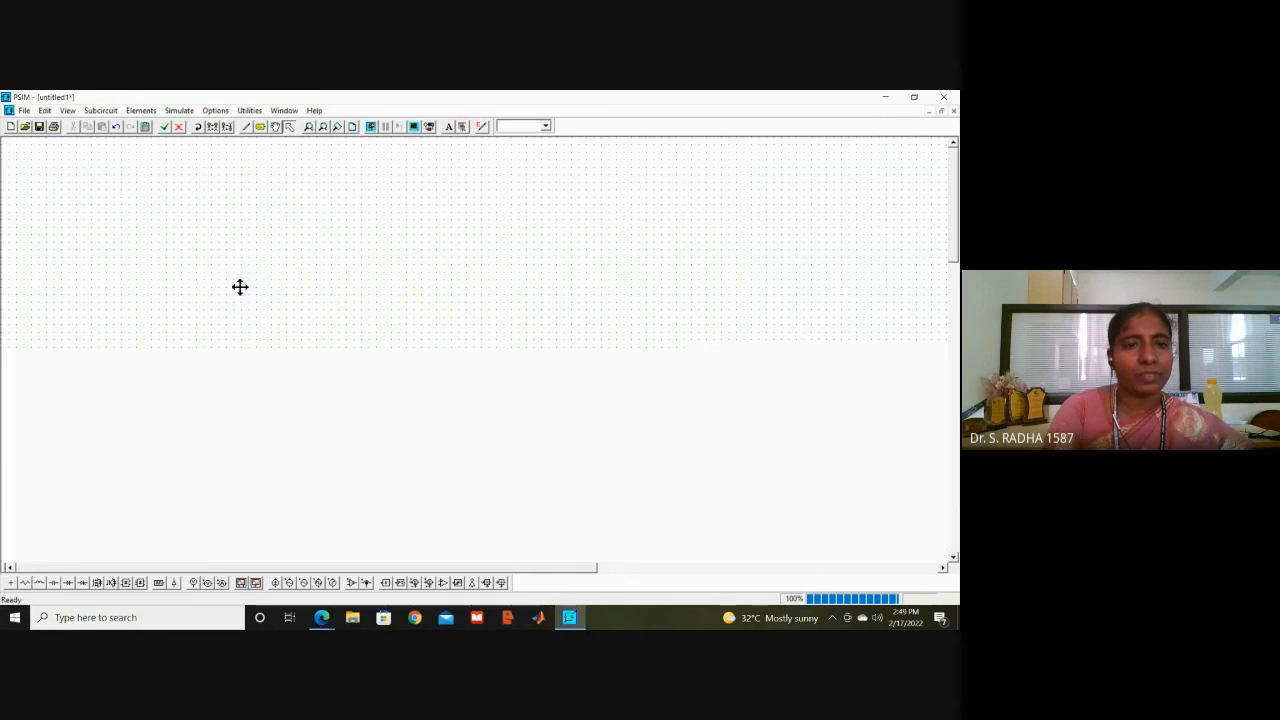
pyautogui.click(211, 300)
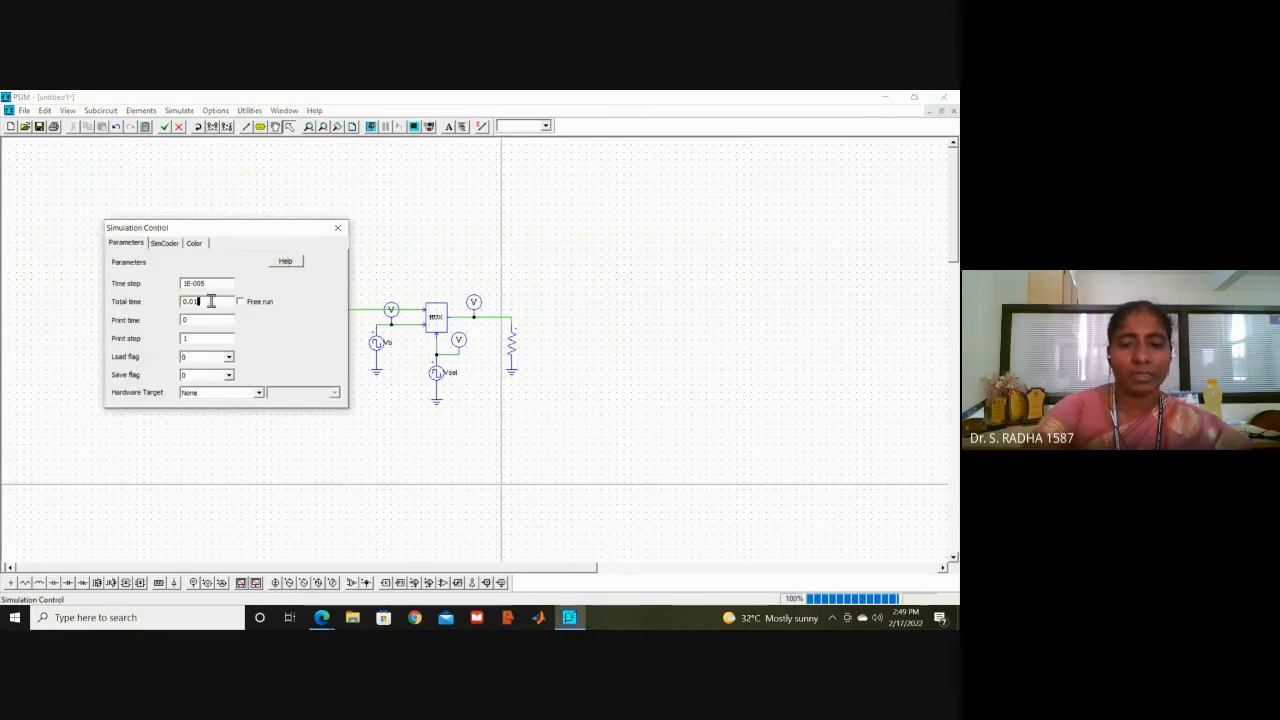
pyautogui.press('BackSpace')
pyautogui.write('05')
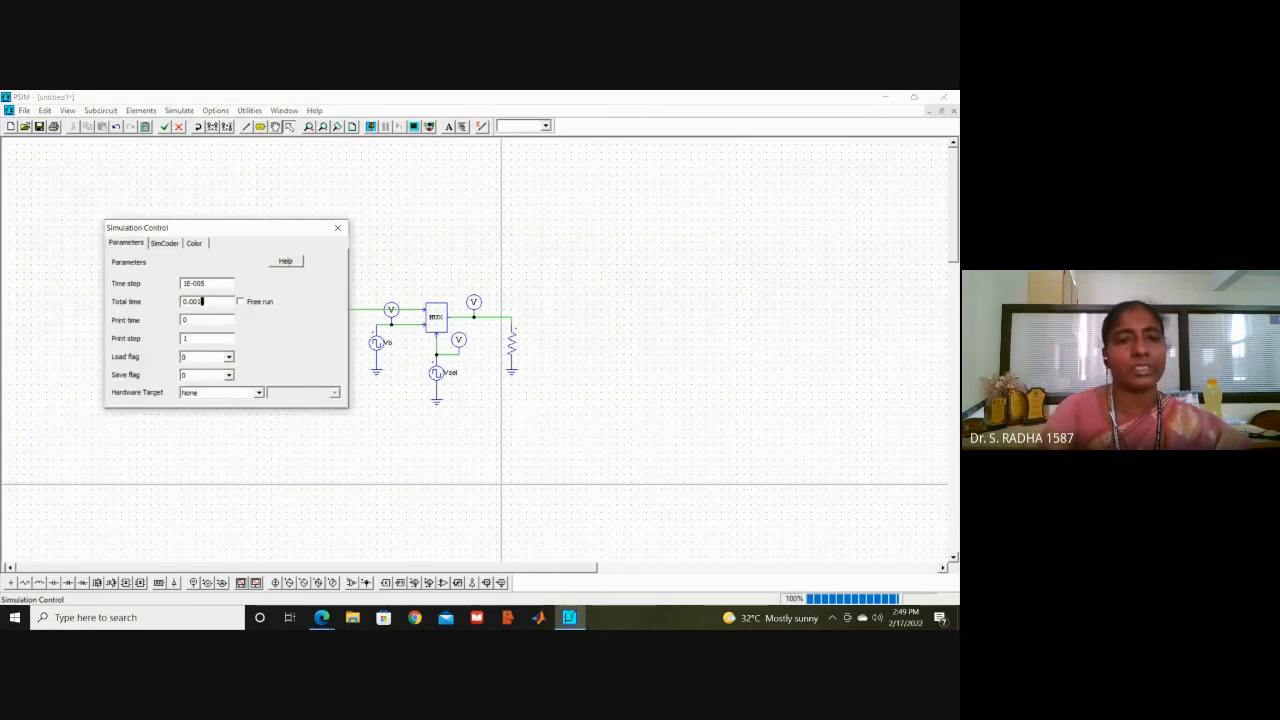
pyautogui.click(337, 228)
# - Rerun the simulation and plot only the output curve V4 in Simview
pyautogui.click(370, 128)
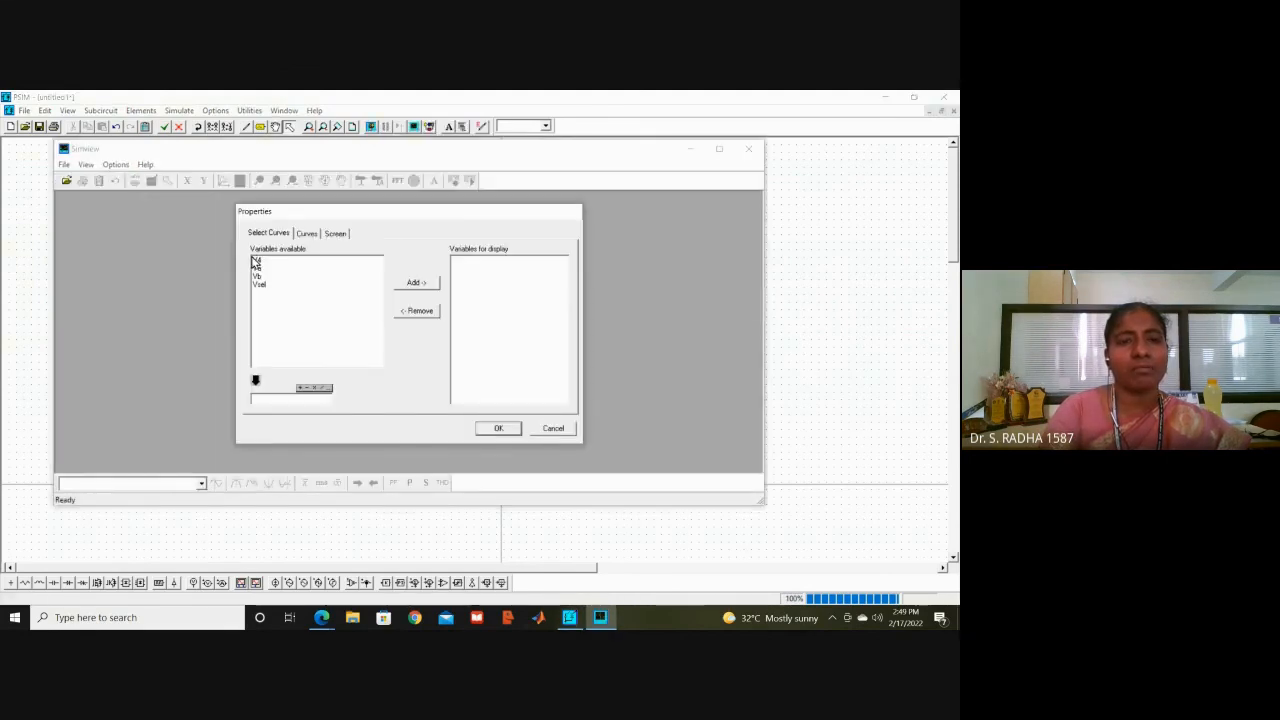
pyautogui.click(255, 262)
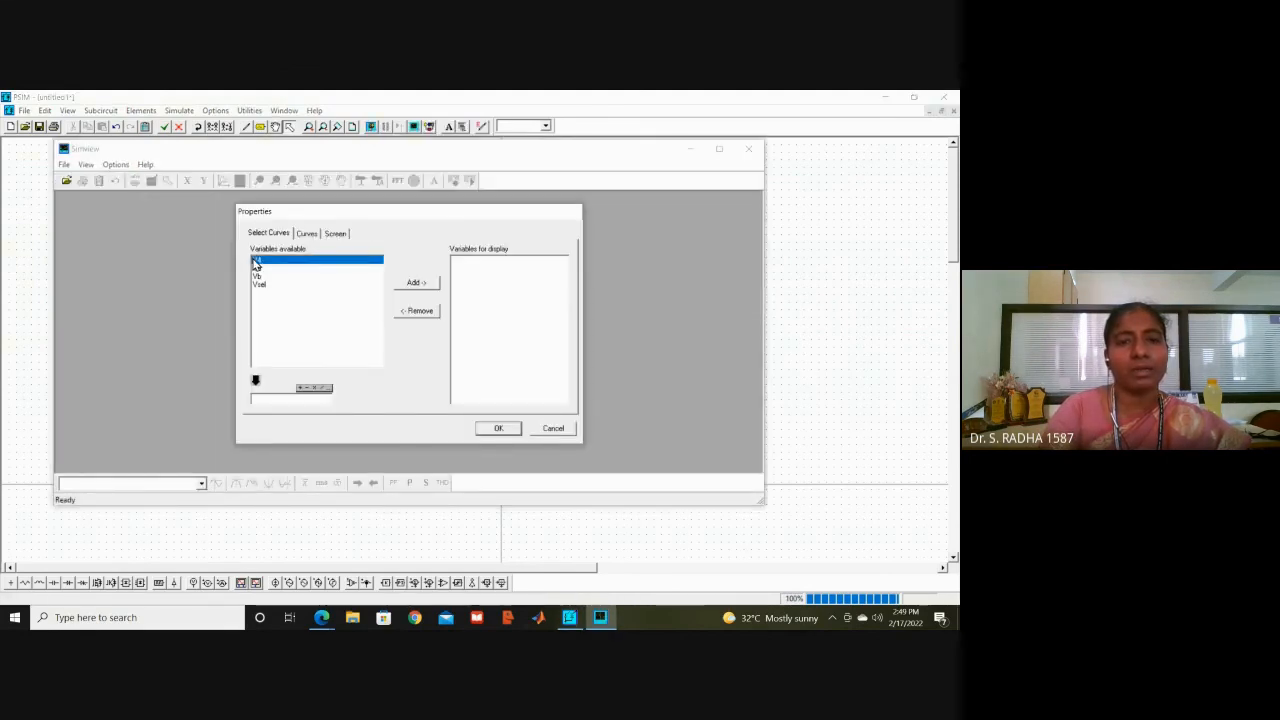
pyautogui.click(414, 285)
pyautogui.click(509, 427)
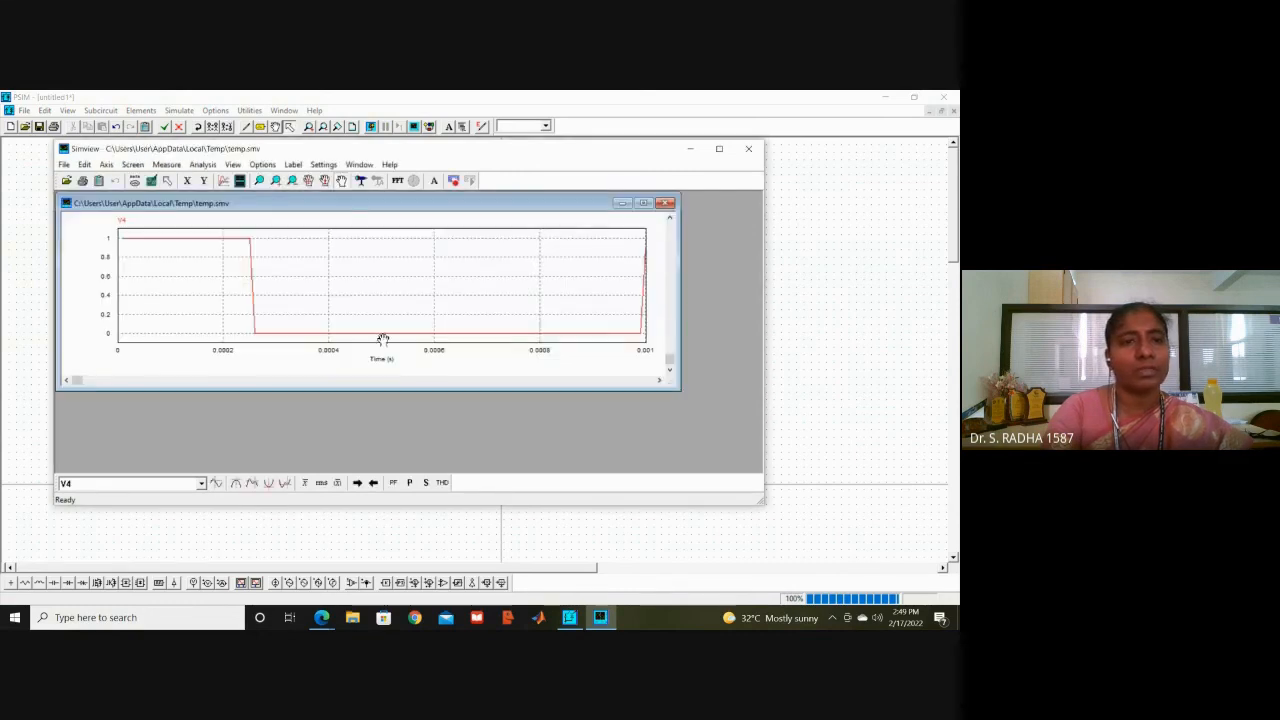
pyautogui.click(241, 182)
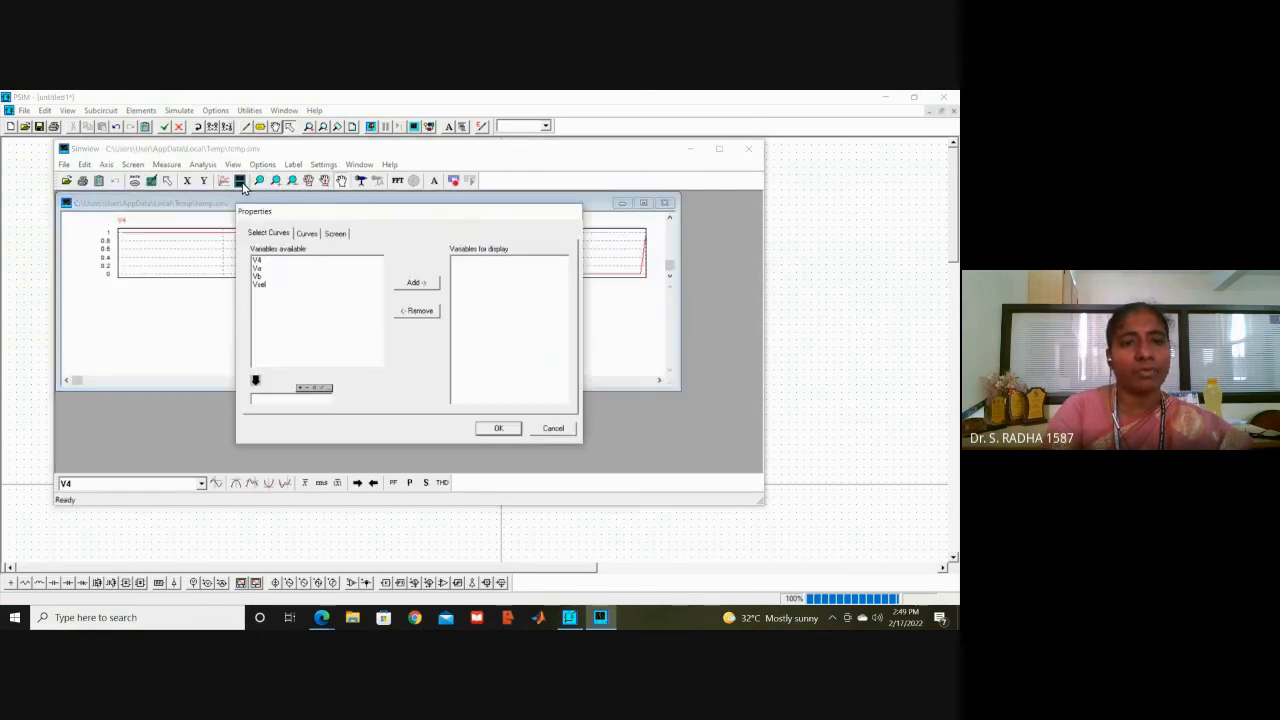
pyautogui.click(258, 270)
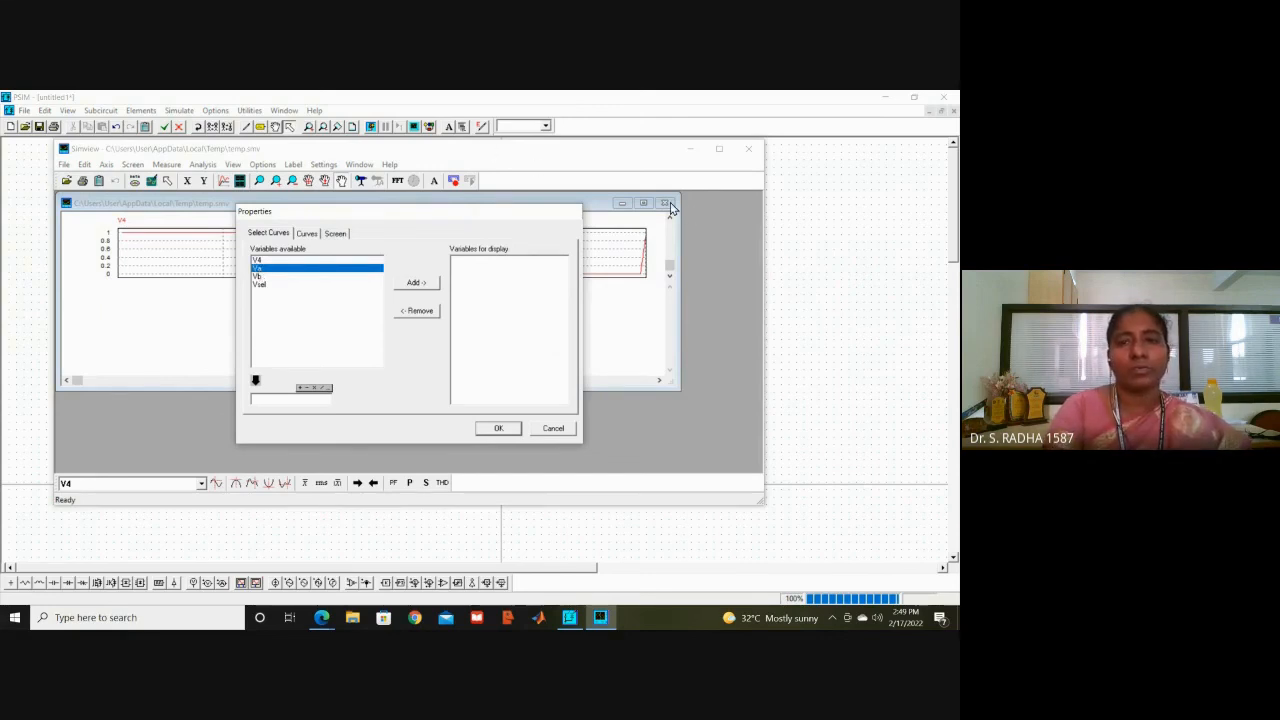
pyautogui.click(545, 432)
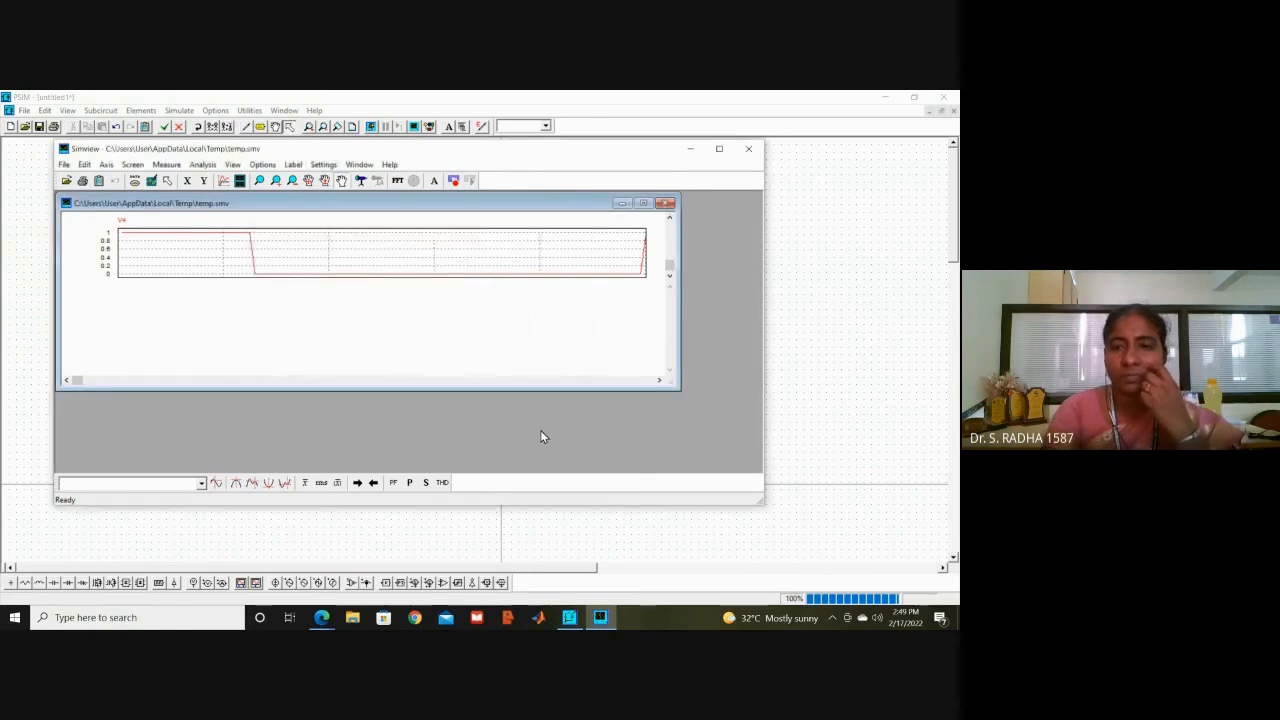
# - Close the V4 plot and set the Simulation Control's total time to 0.01
pyautogui.click(748, 148)
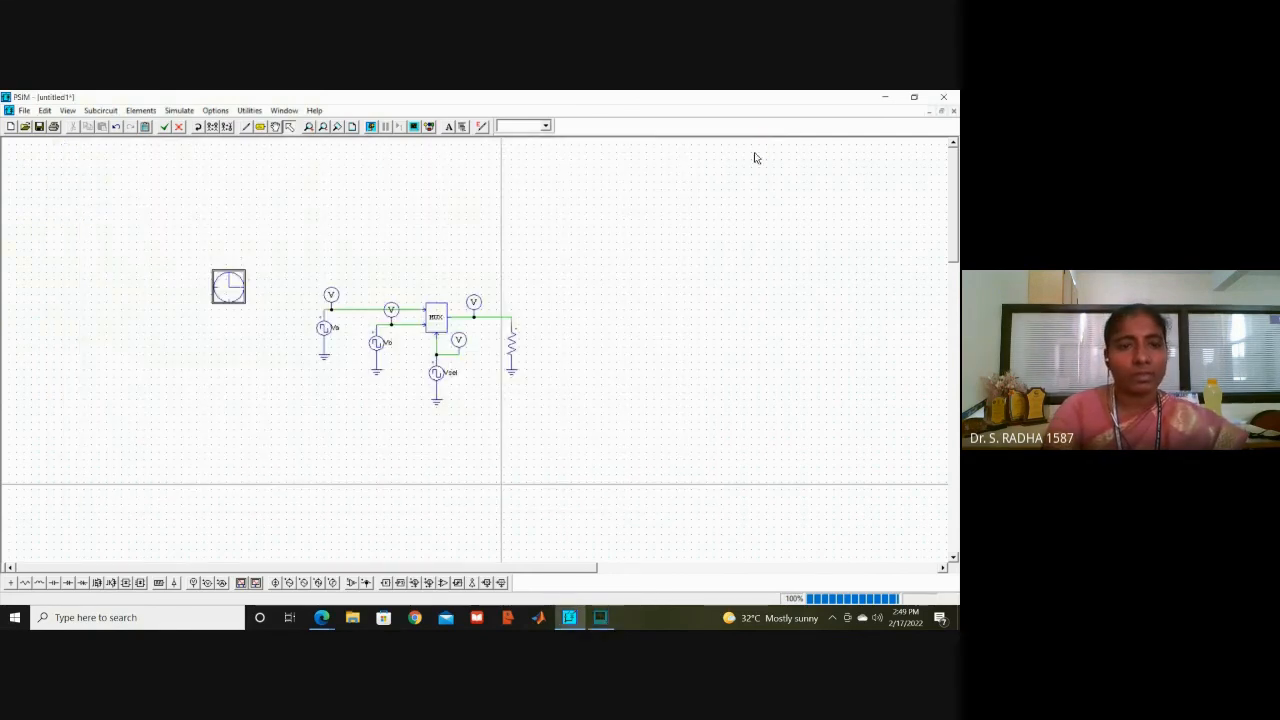
pyautogui.doubleClick(228, 285)
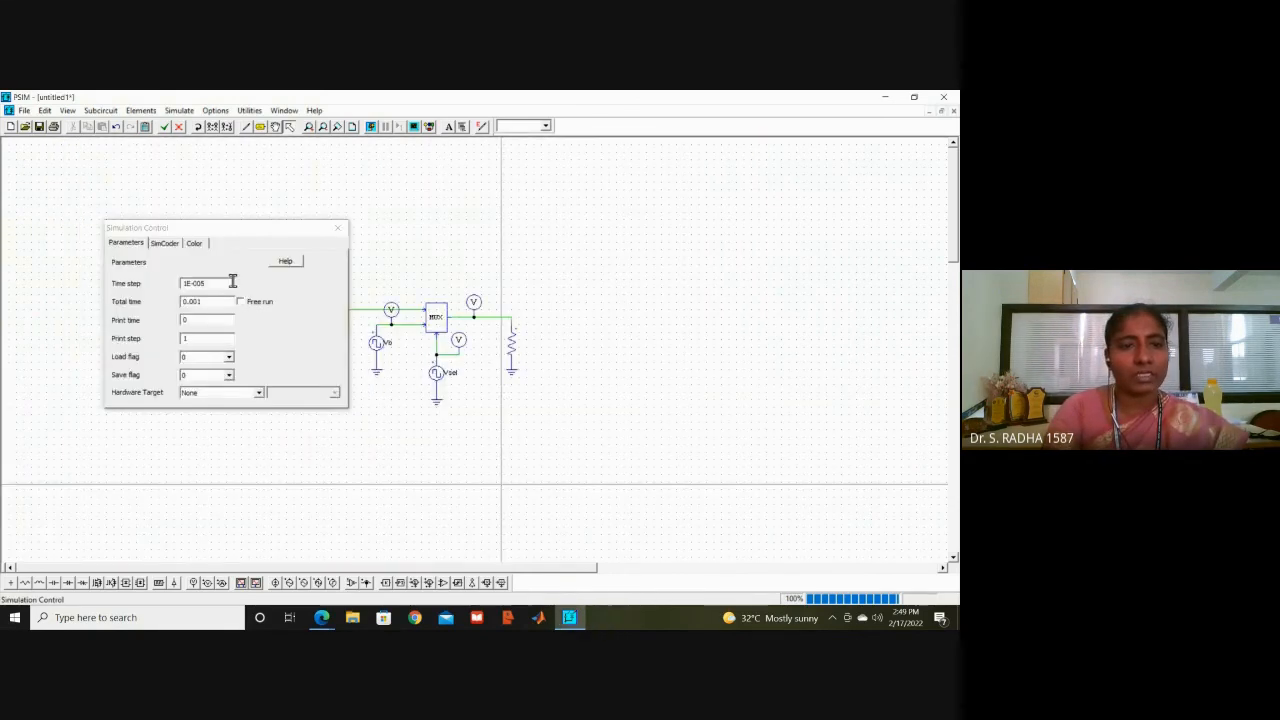
pyautogui.moveTo(205, 301); pyautogui.dragTo(198, 301)
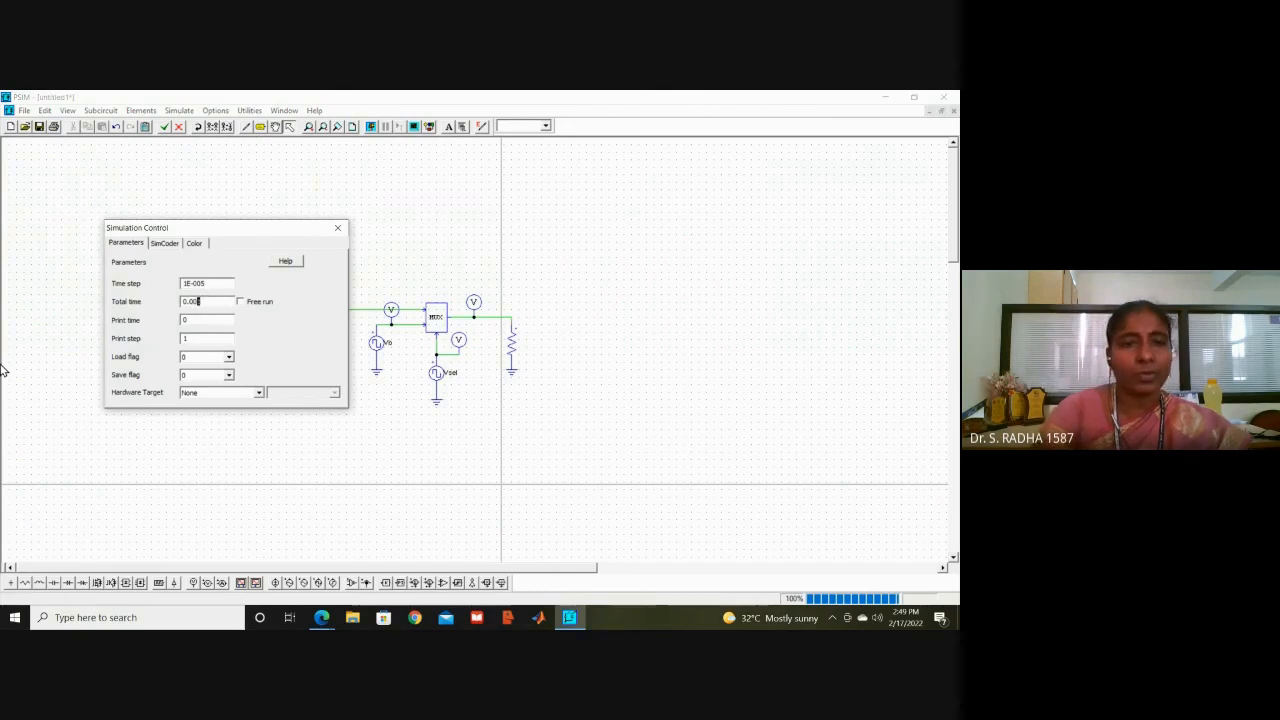
pyautogui.press('BackSpace')
pyautogui.click(332, 232)
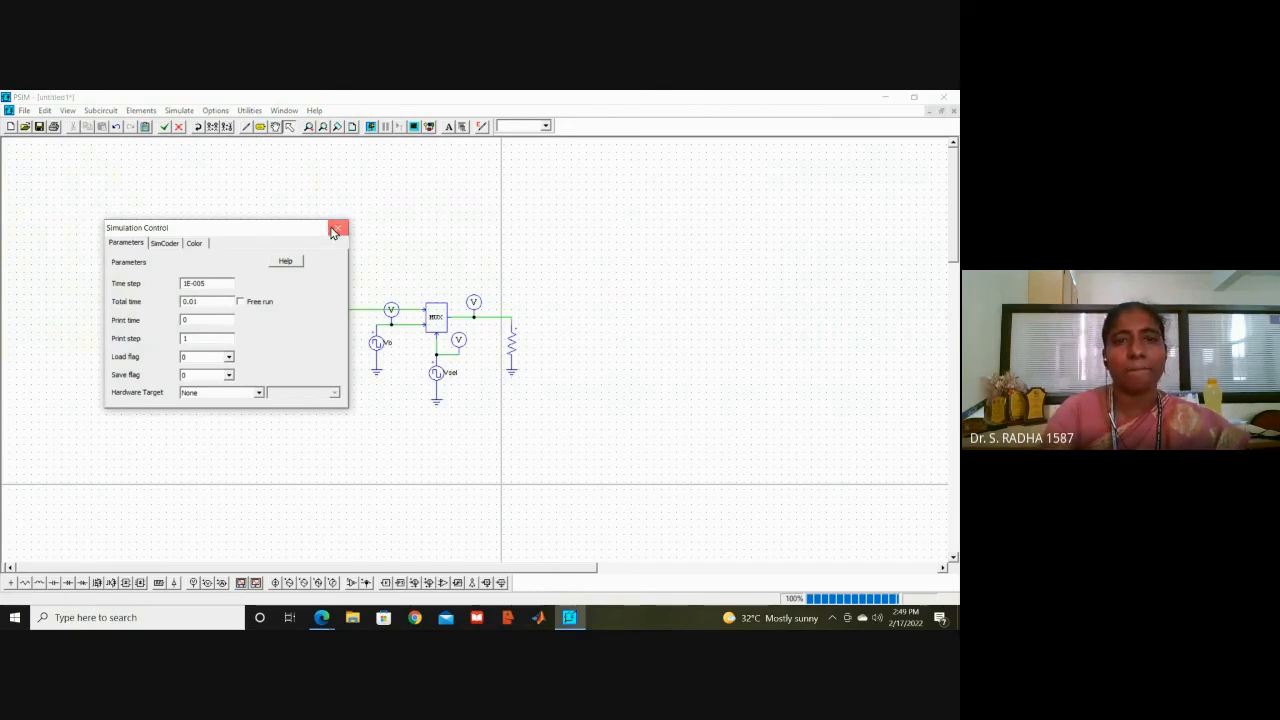
# - Run the simulation again and plot the output curve V4 on its own screen in Simview
pyautogui.click(371, 127)
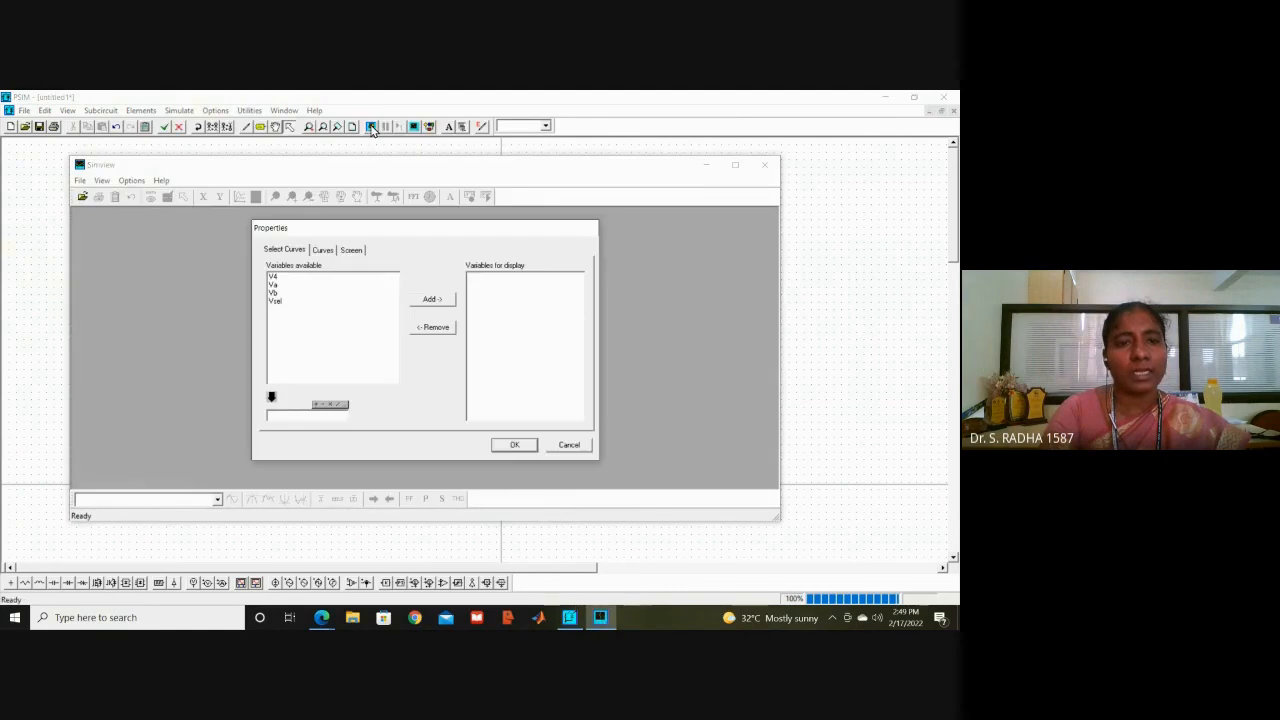
pyautogui.click(275, 278)
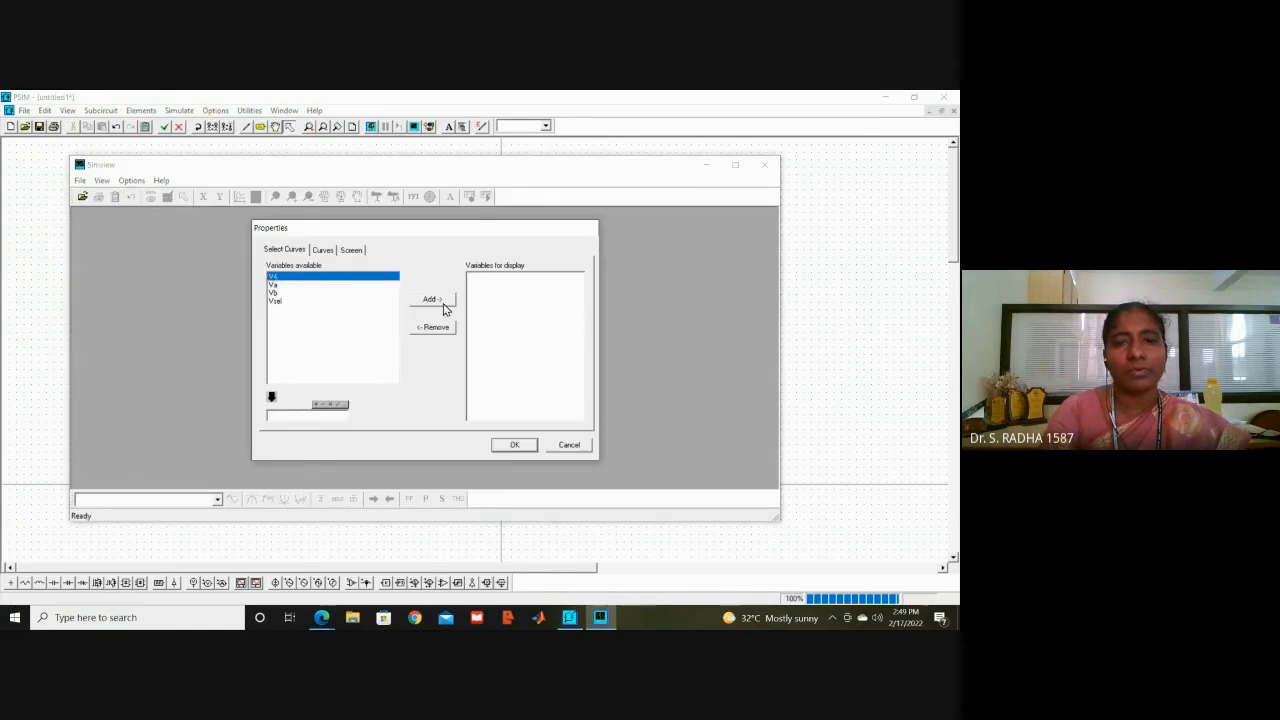
pyautogui.click(518, 440)
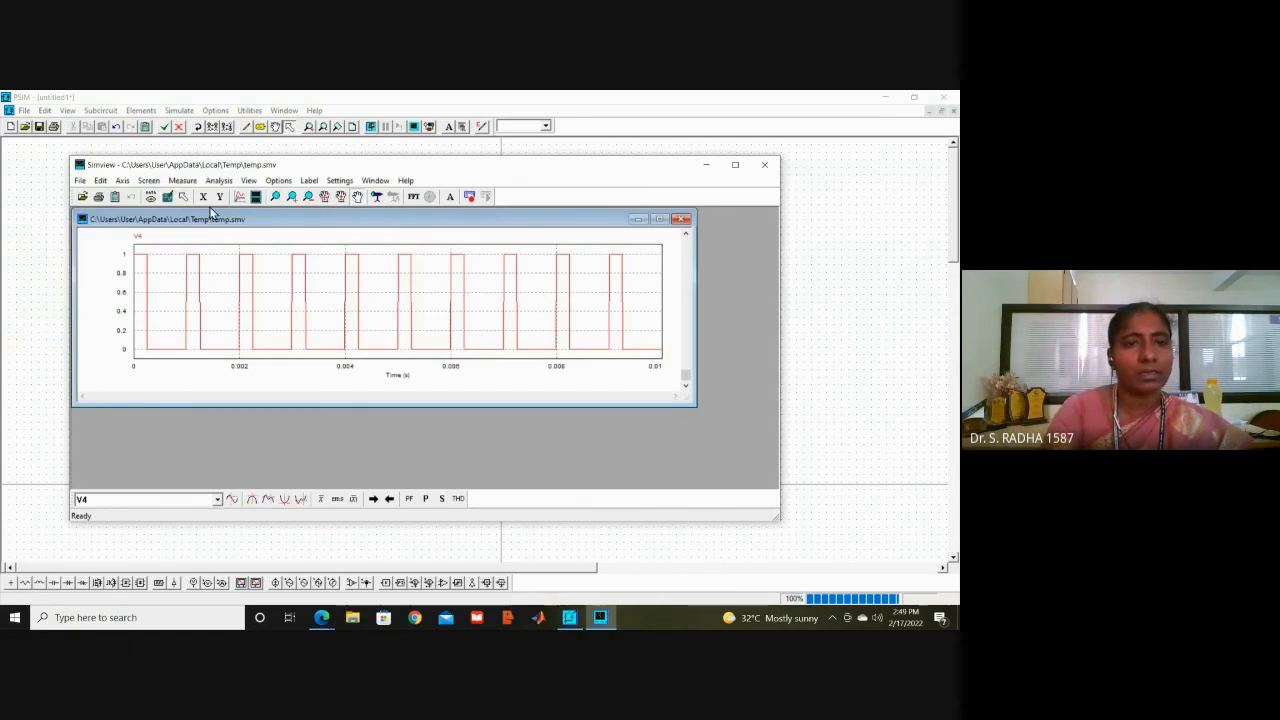
# - Add two separate screens below the output waveform, one for the data input Va and one for Vb
pyautogui.click(256, 197)
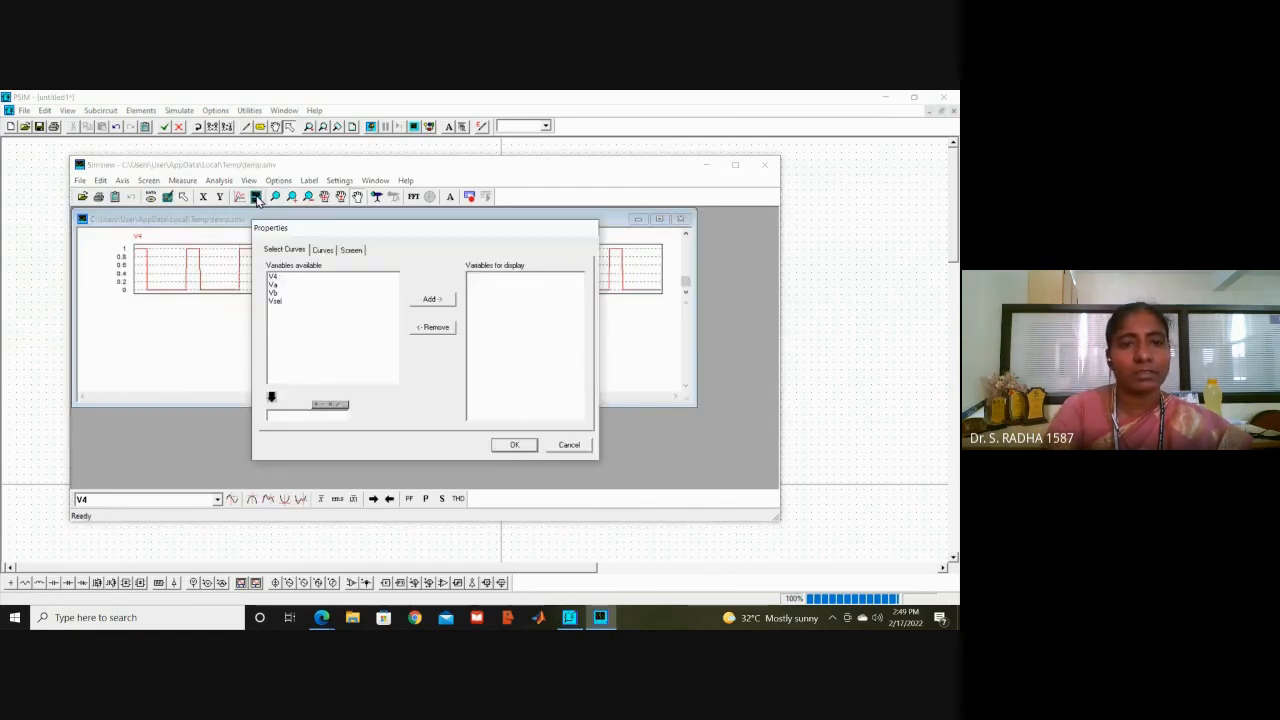
pyautogui.click(274, 286)
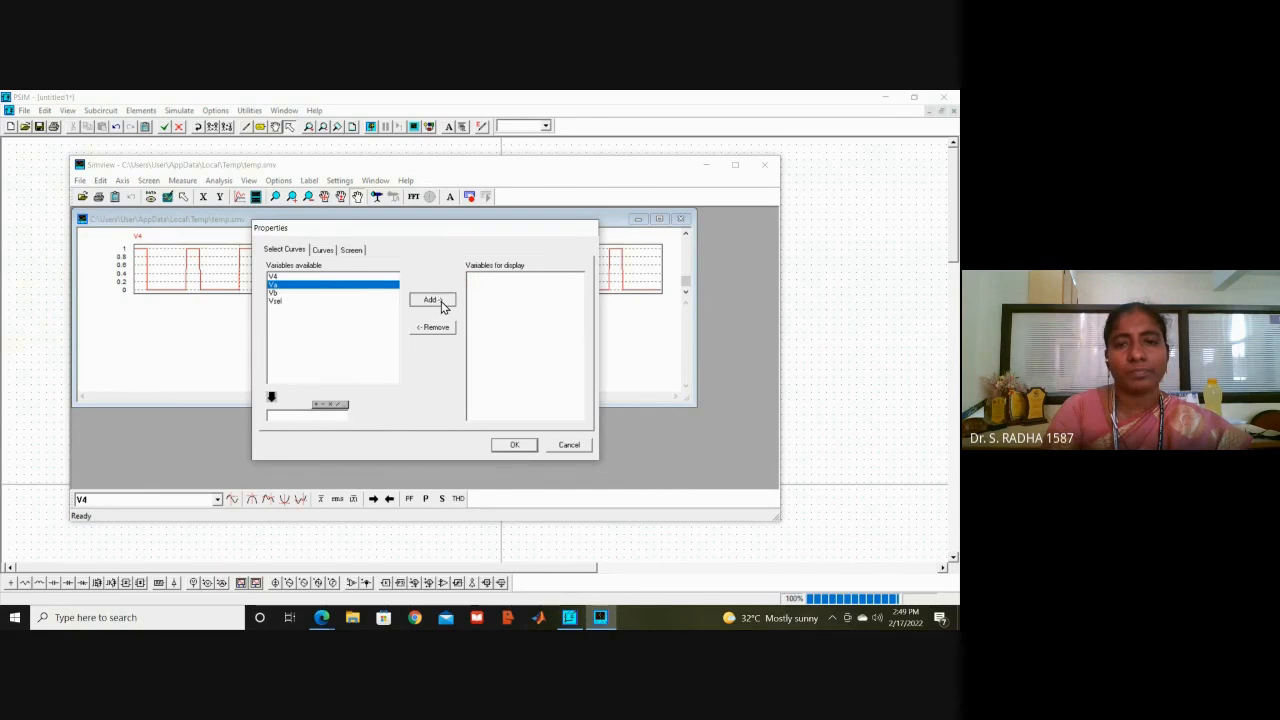
pyautogui.click(432, 300)
pyautogui.click(513, 446)
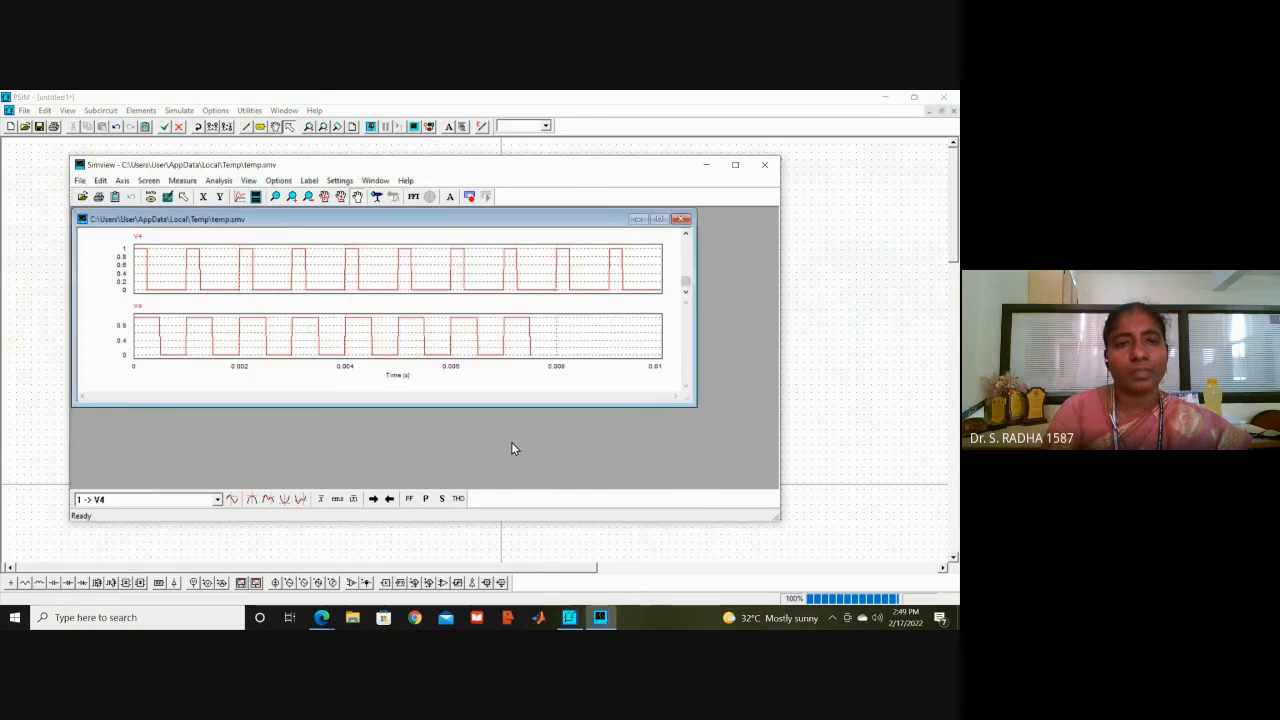
pyautogui.click(255, 198)
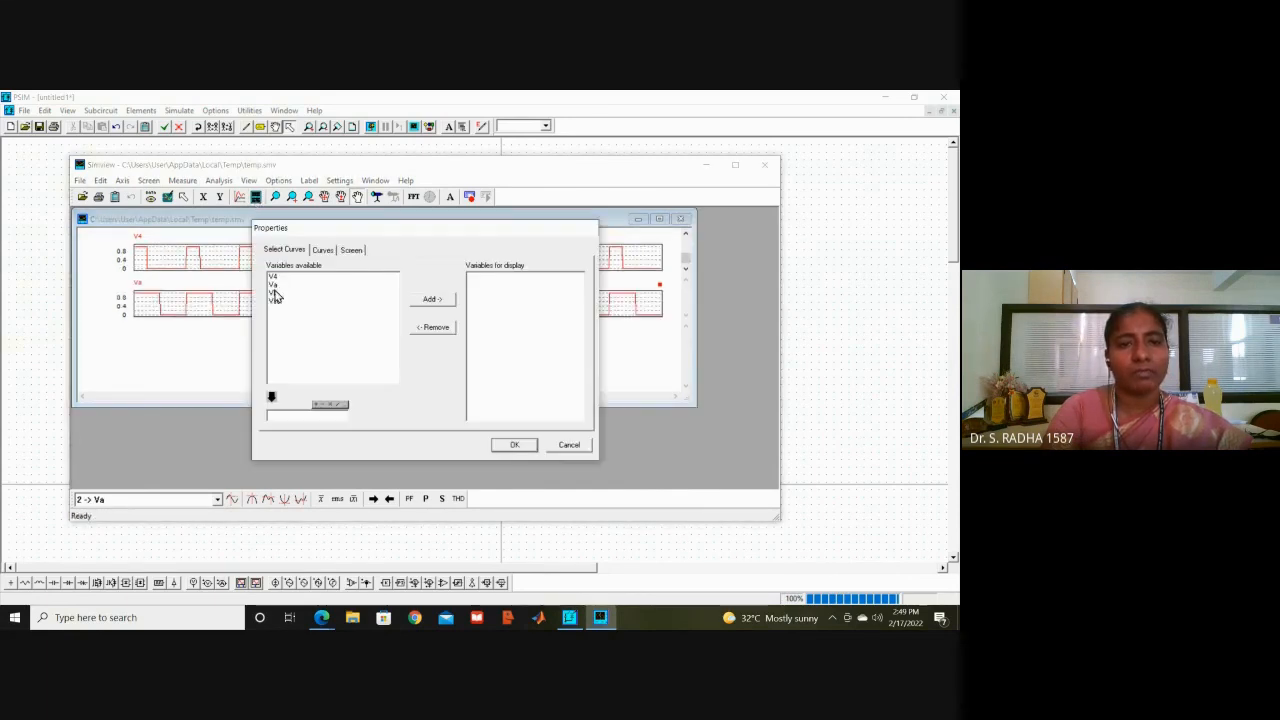
pyautogui.click(273, 292)
pyautogui.click(438, 302)
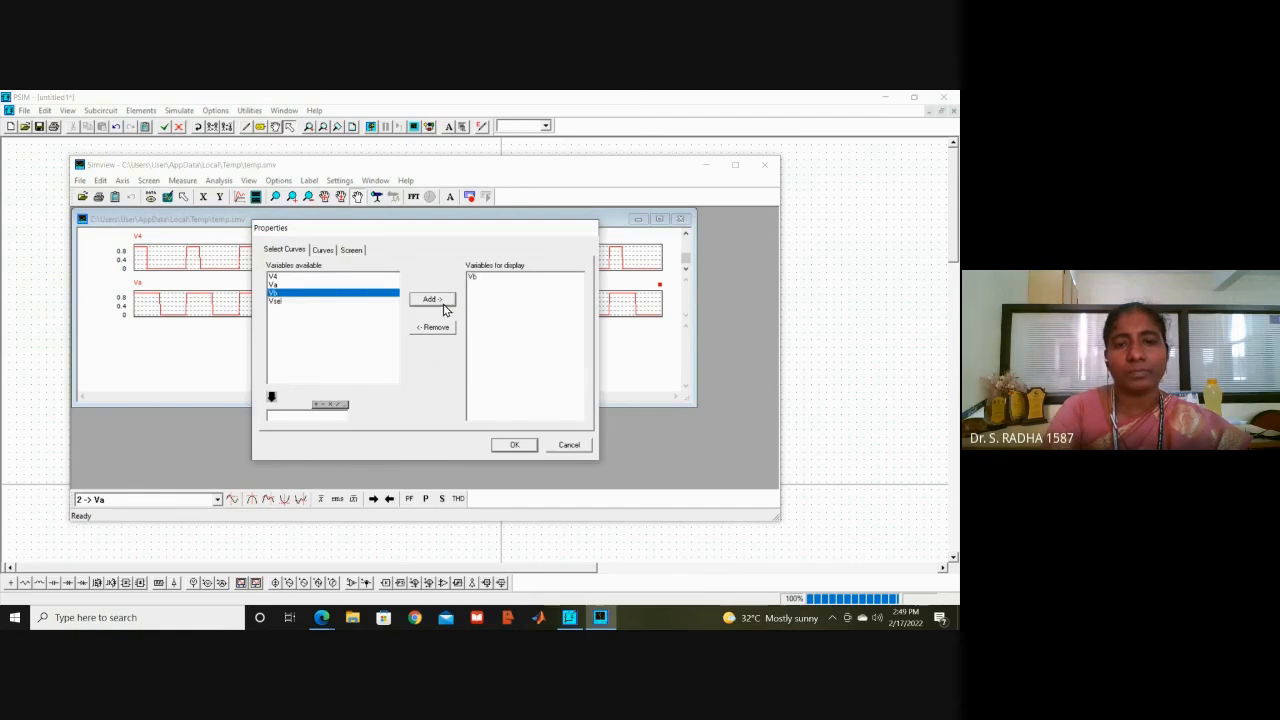
pyautogui.click(514, 445)
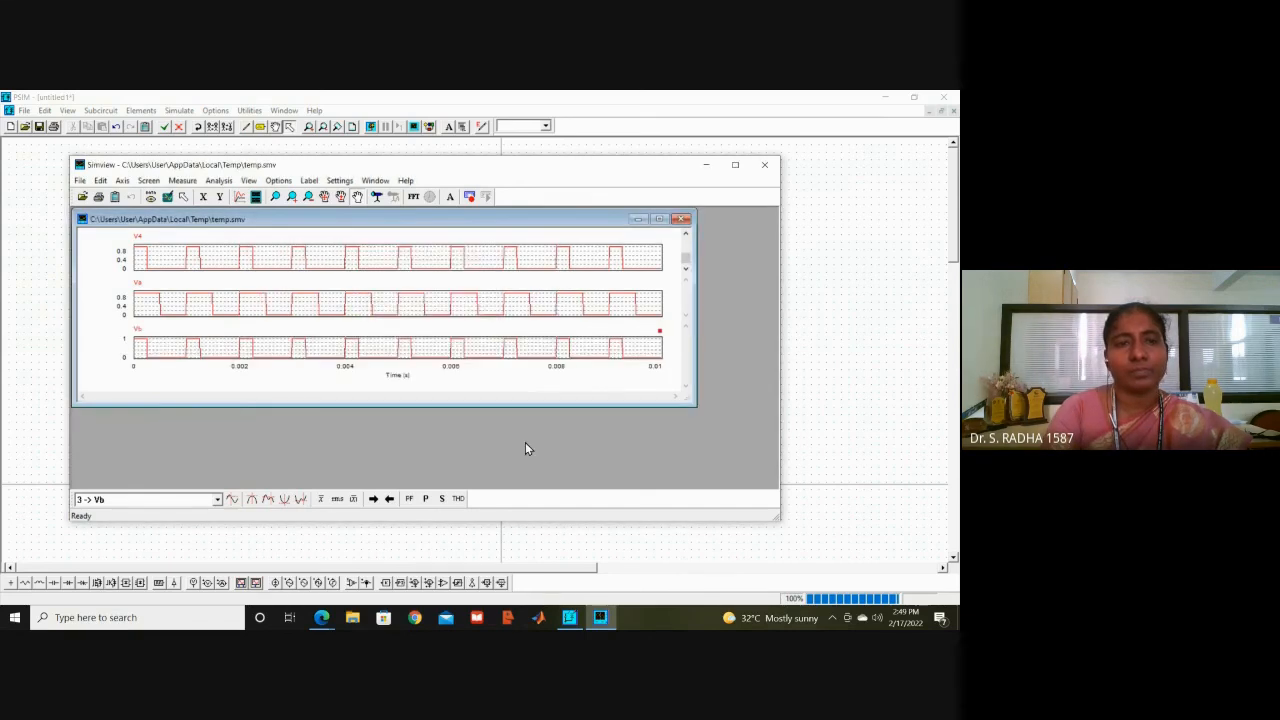
# - Add a separate screen for the select signal Vsel and maximize both Simview and its plot window
pyautogui.click(255, 197)
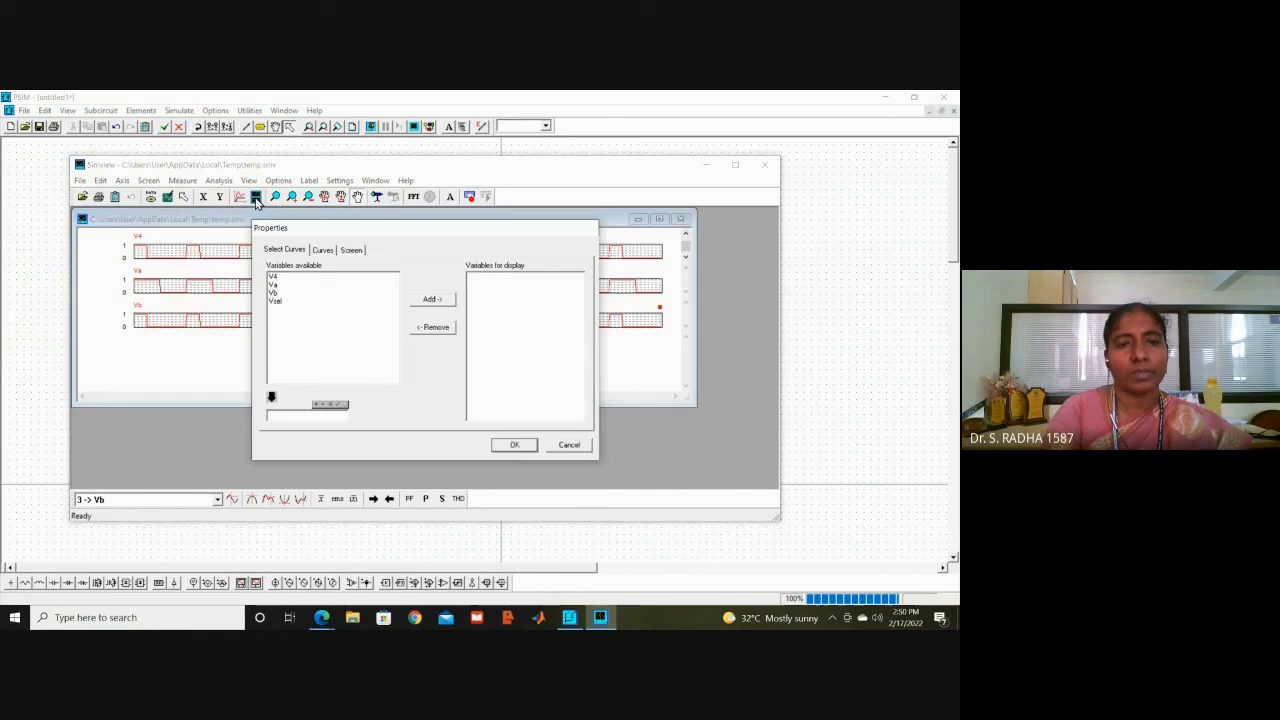
pyautogui.click(276, 301)
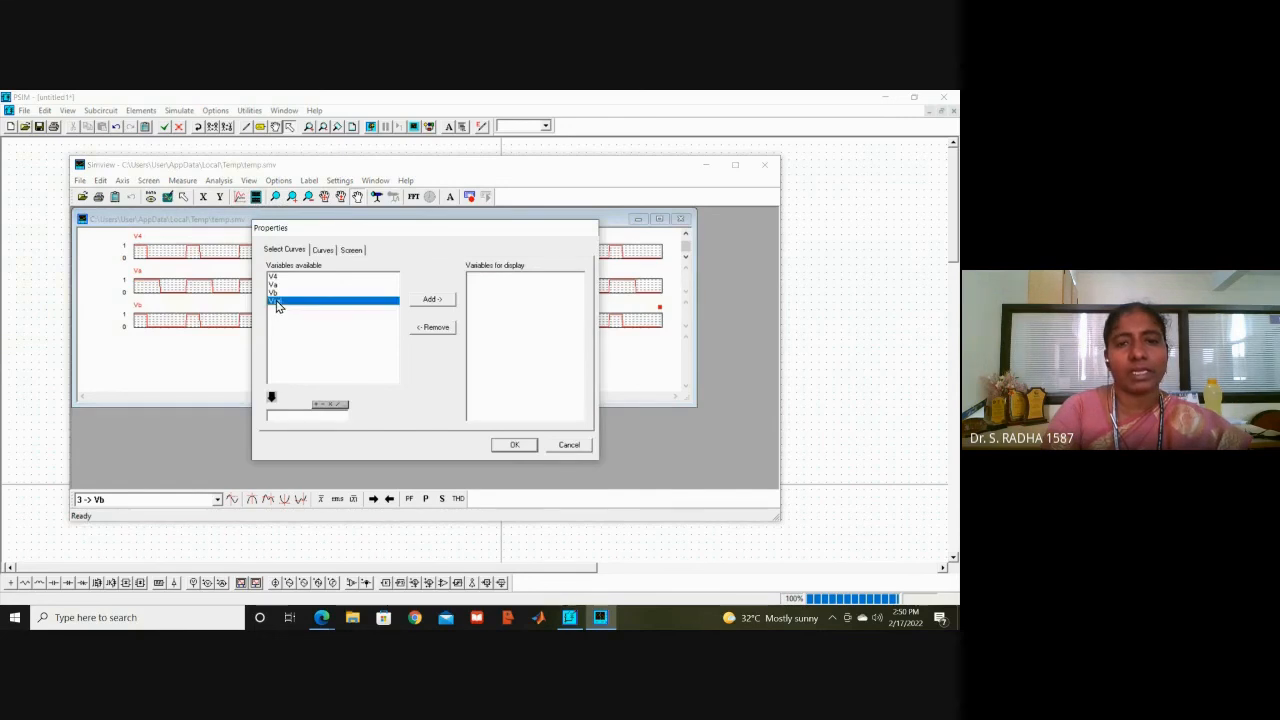
pyautogui.click(429, 300)
pyautogui.click(527, 447)
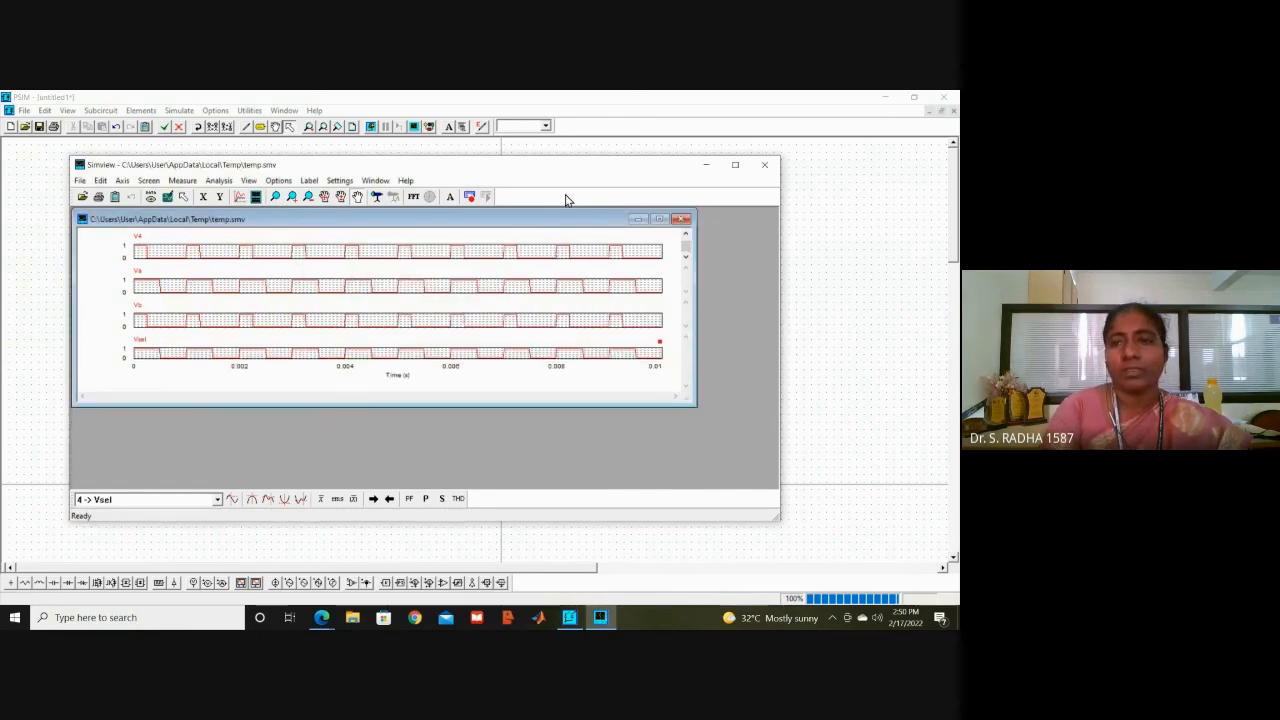
pyautogui.click(735, 164)
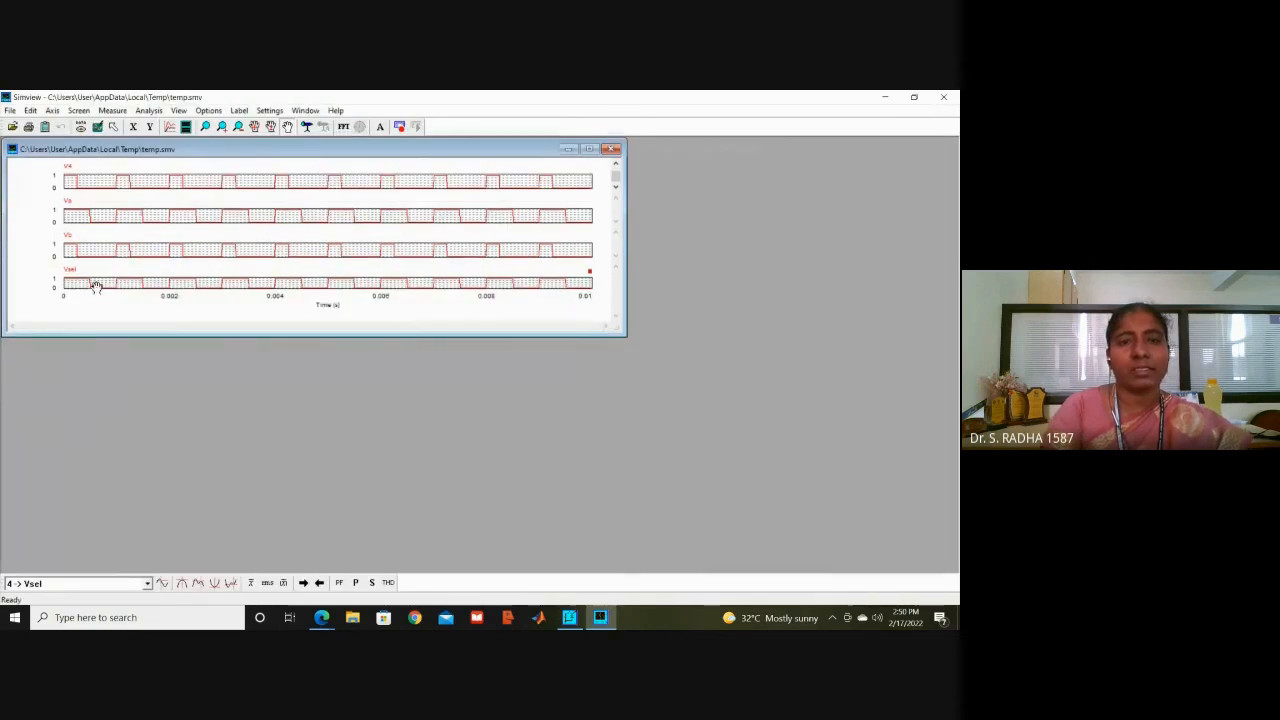
pyautogui.click(589, 149)
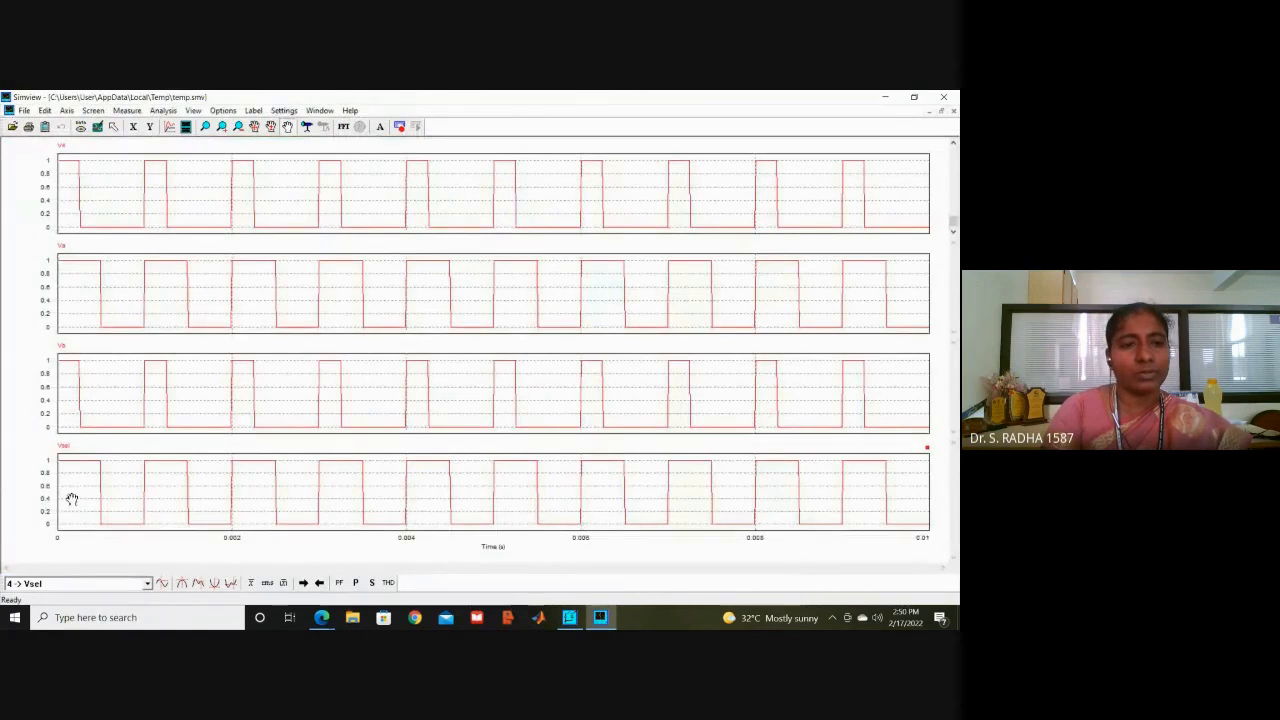